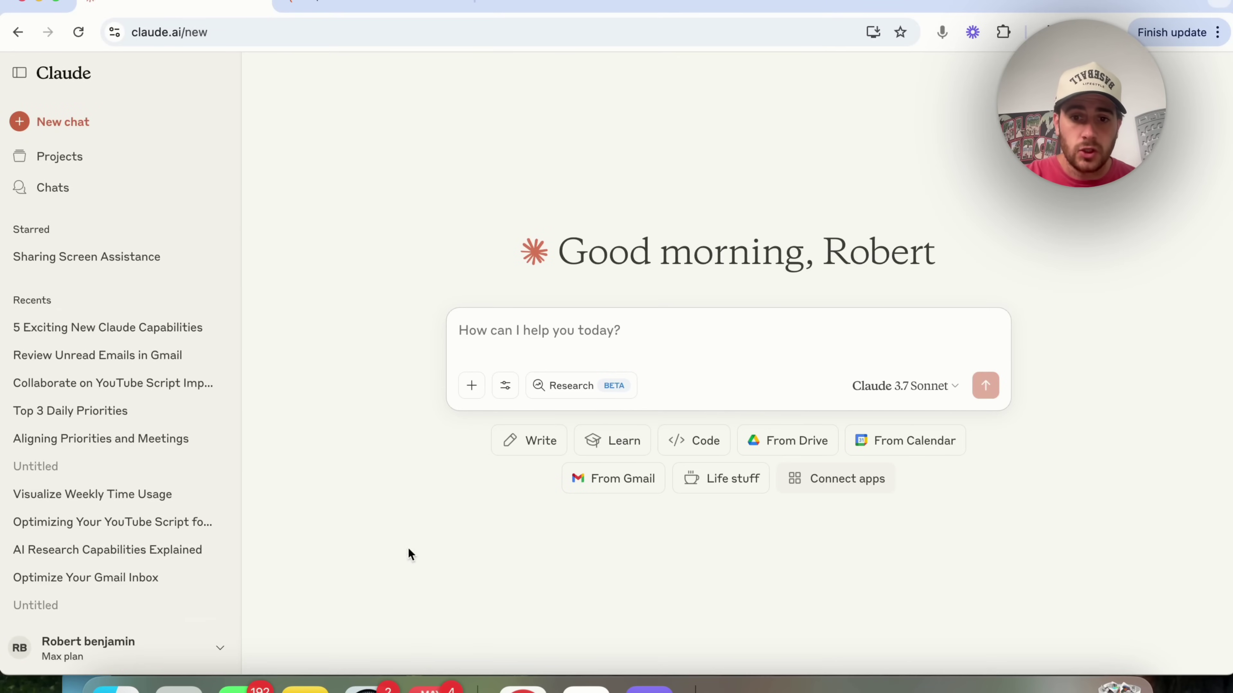
left_click(219, 650)
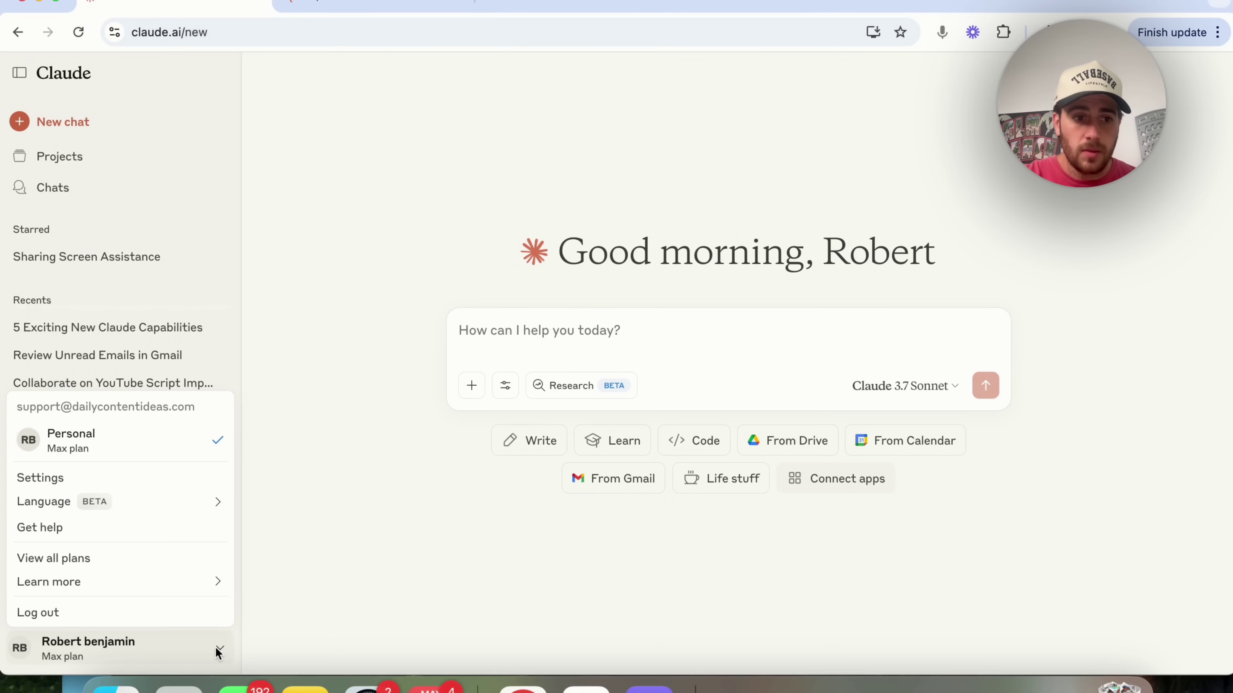
left_click(142, 479)
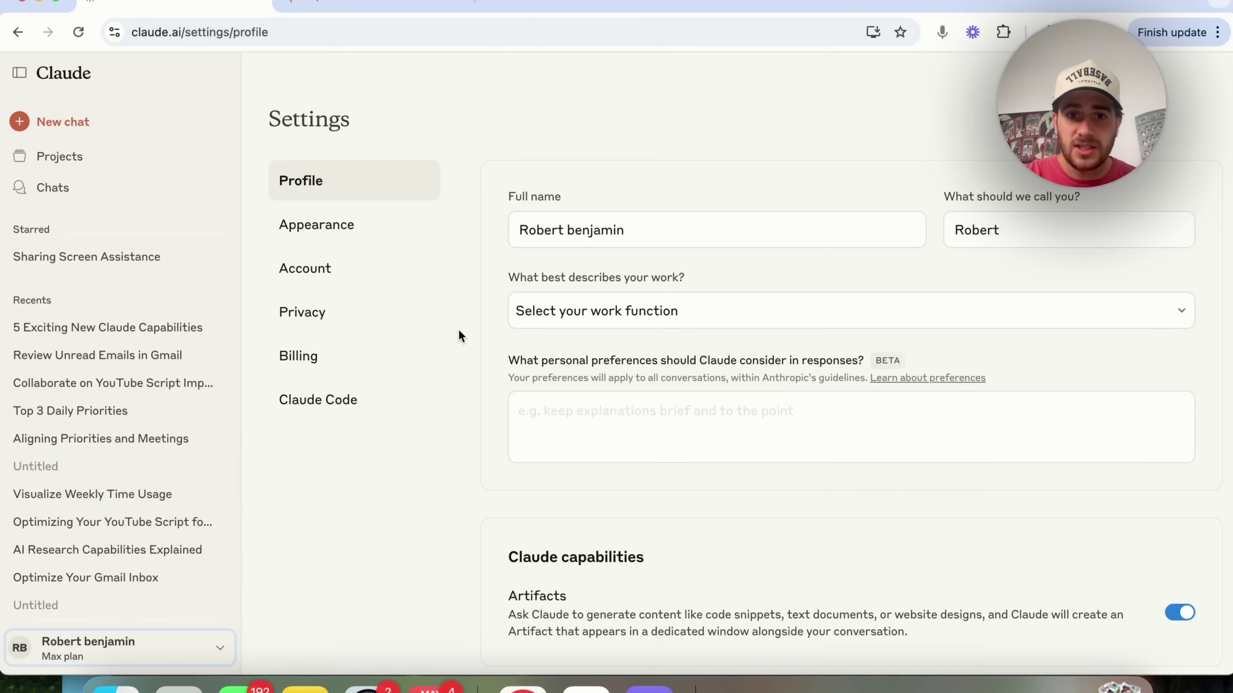
scroll(633, 292, "down", 1)
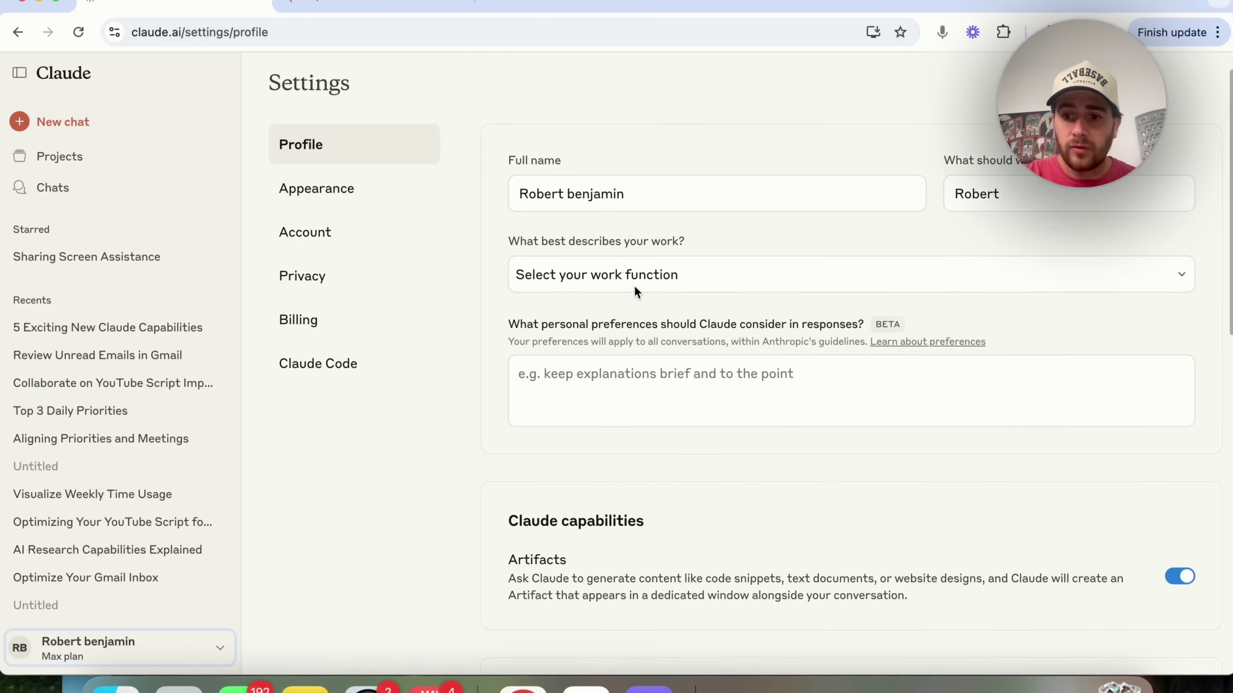
scroll(634, 290, "down", 3)
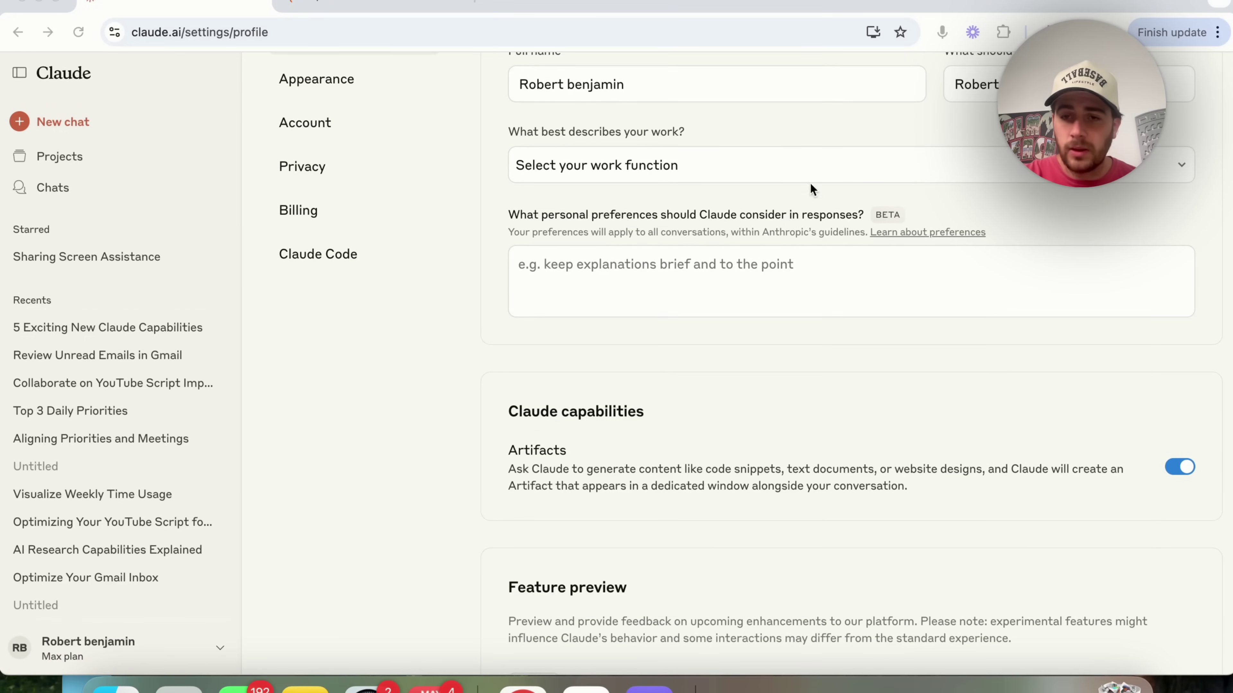
scroll(1066, 494, "down", 10)
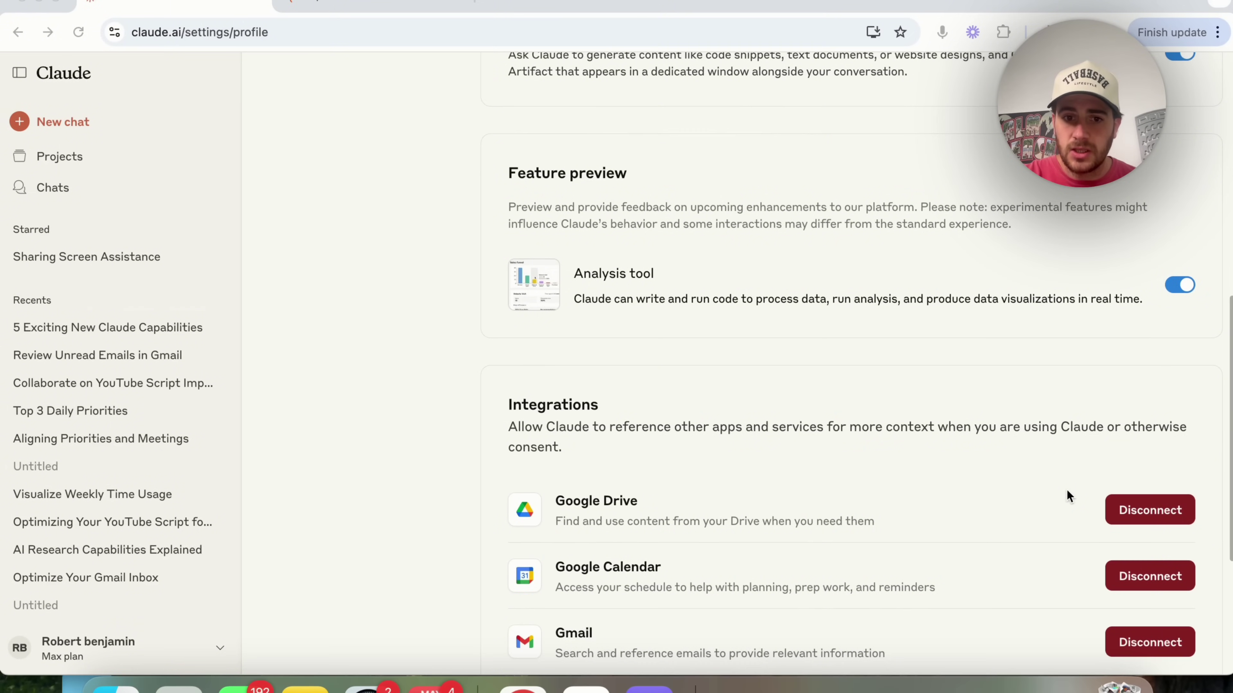
scroll(1066, 490, "down", 3)
scroll(561, 399, "down", 1)
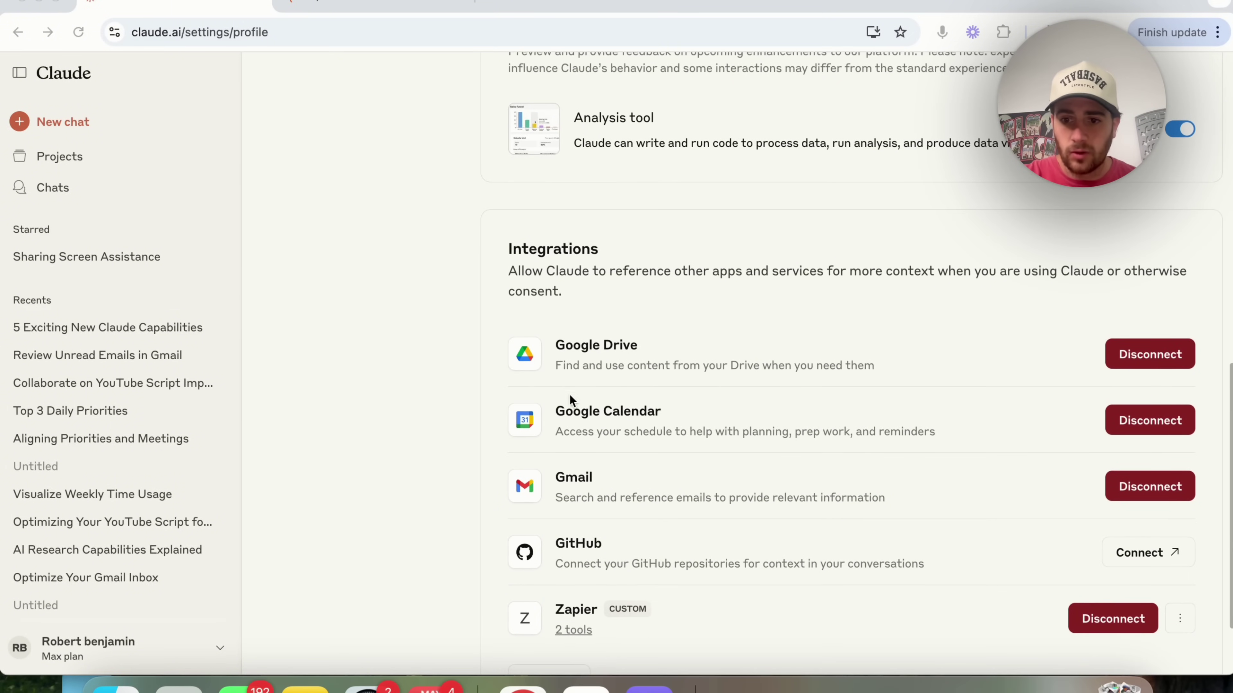
scroll(1073, 575, "down", 1)
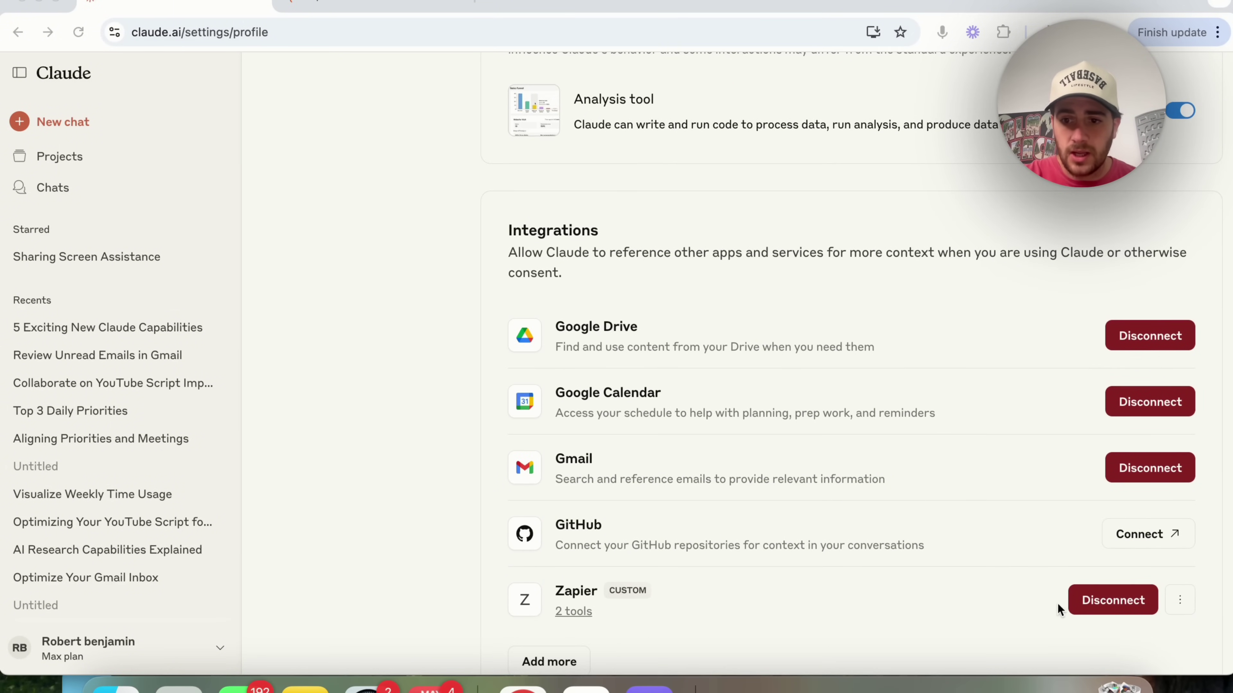
- Disconnect the existing Zapier integration and confirm the disconnection
left_click(1085, 604)
left_click(710, 436)
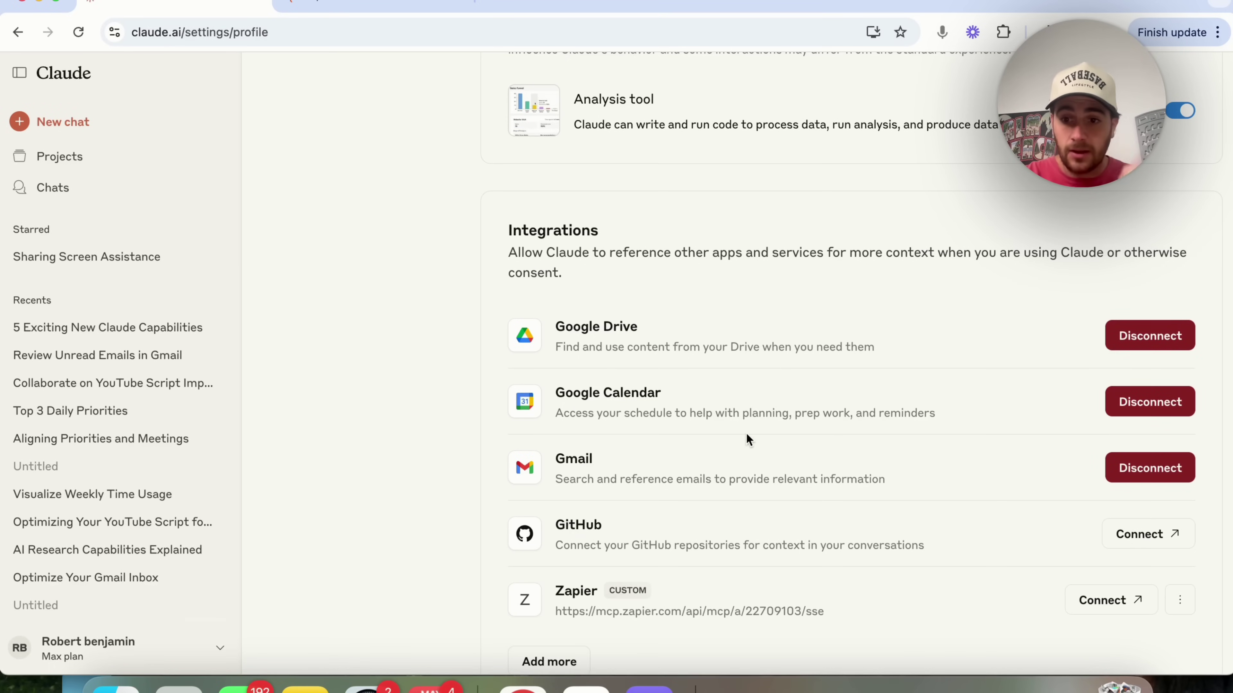
scroll(745, 433, "down", 2)
- Add a custom integration named 'Zapier New', leaving its URL field empty for now
left_click(552, 596)
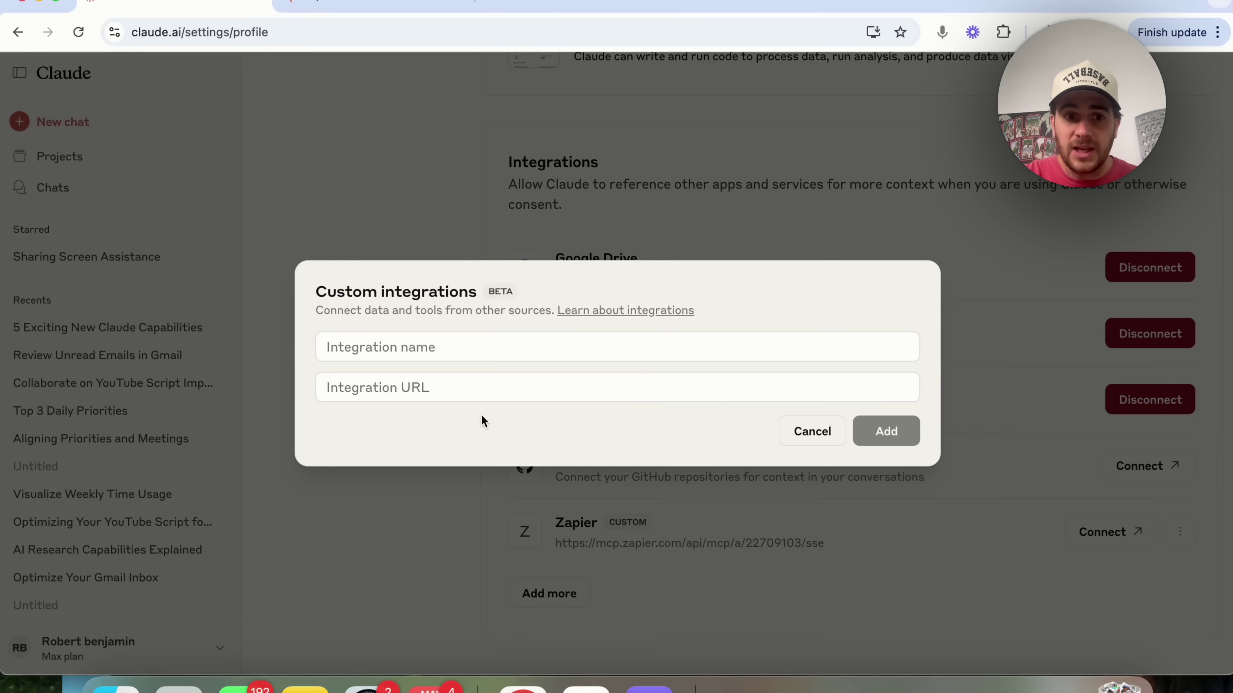
left_click(422, 351)
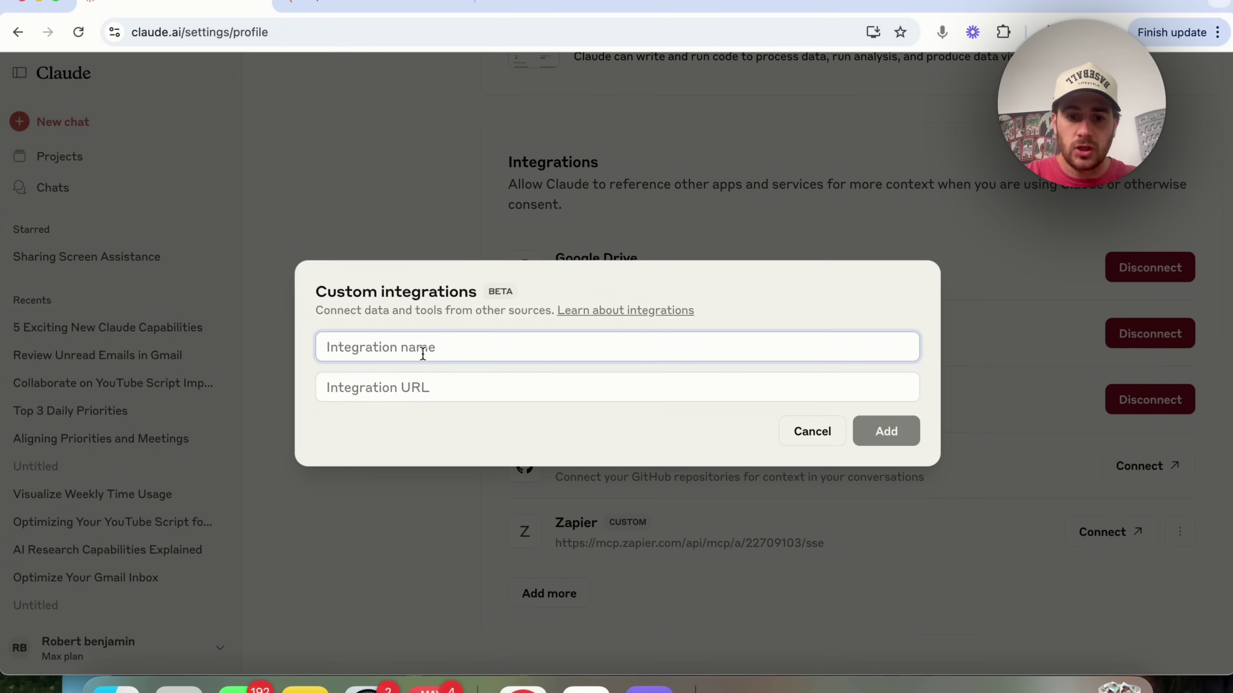
type("Zap")
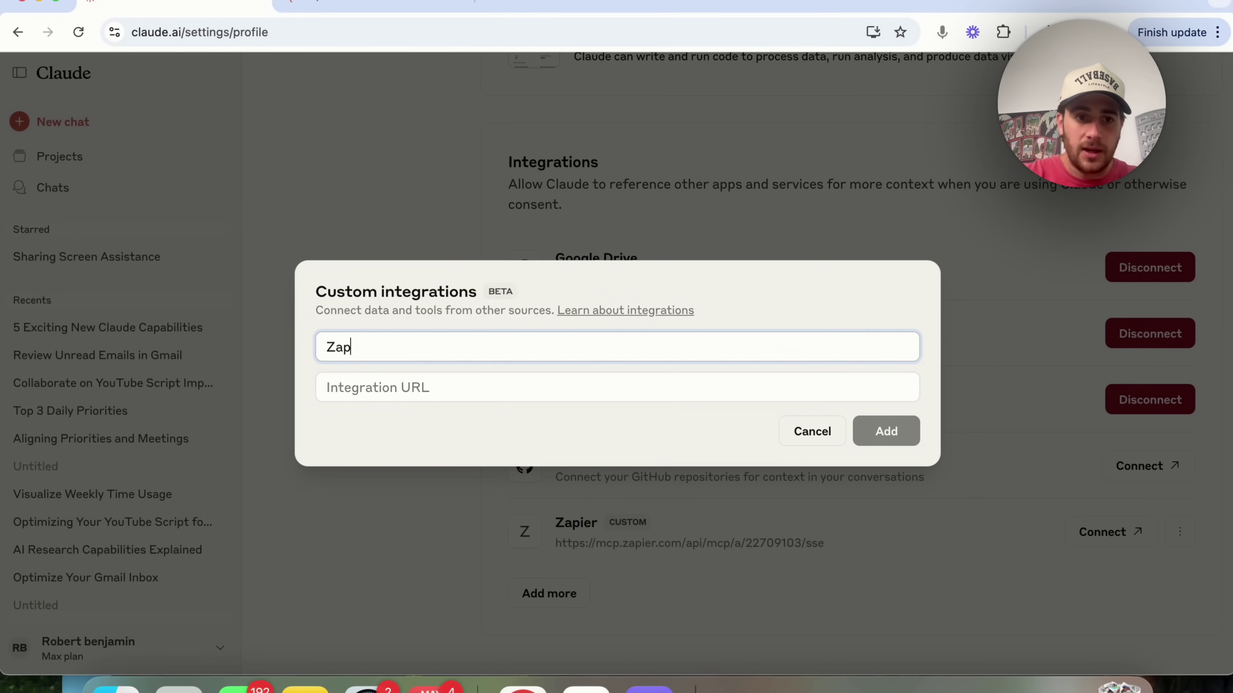
type("ie")
key("BackSpace")
type("ier New")
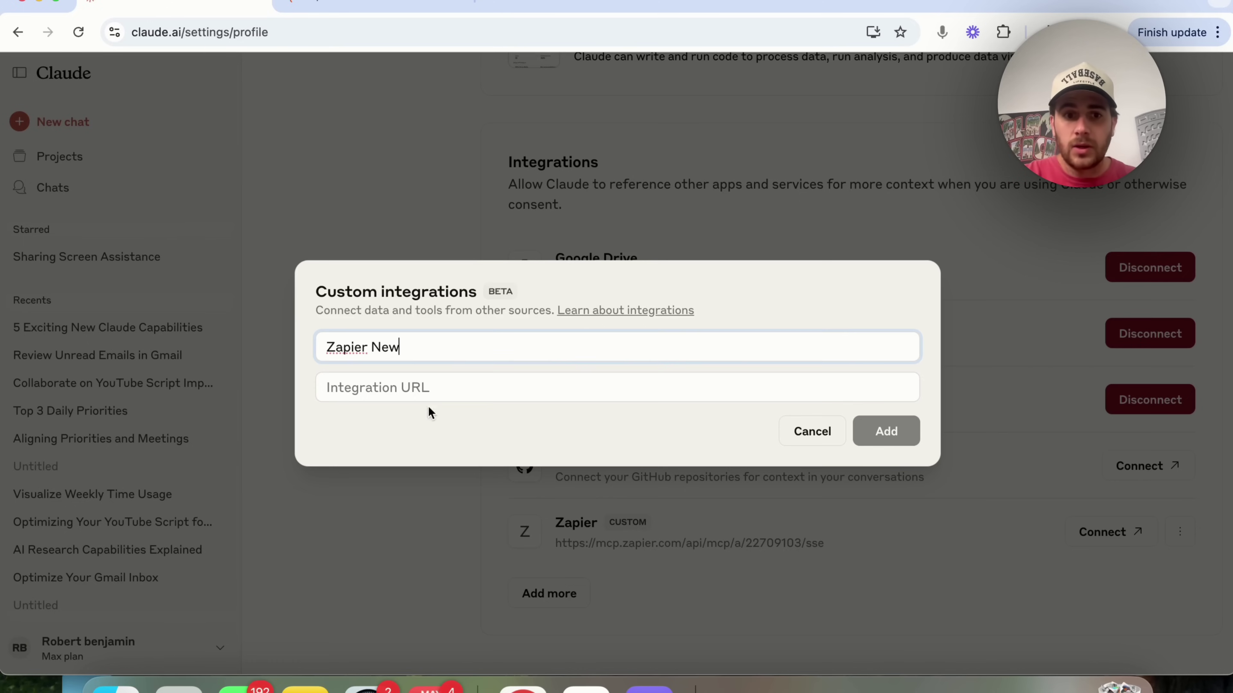
left_click(405, 387)
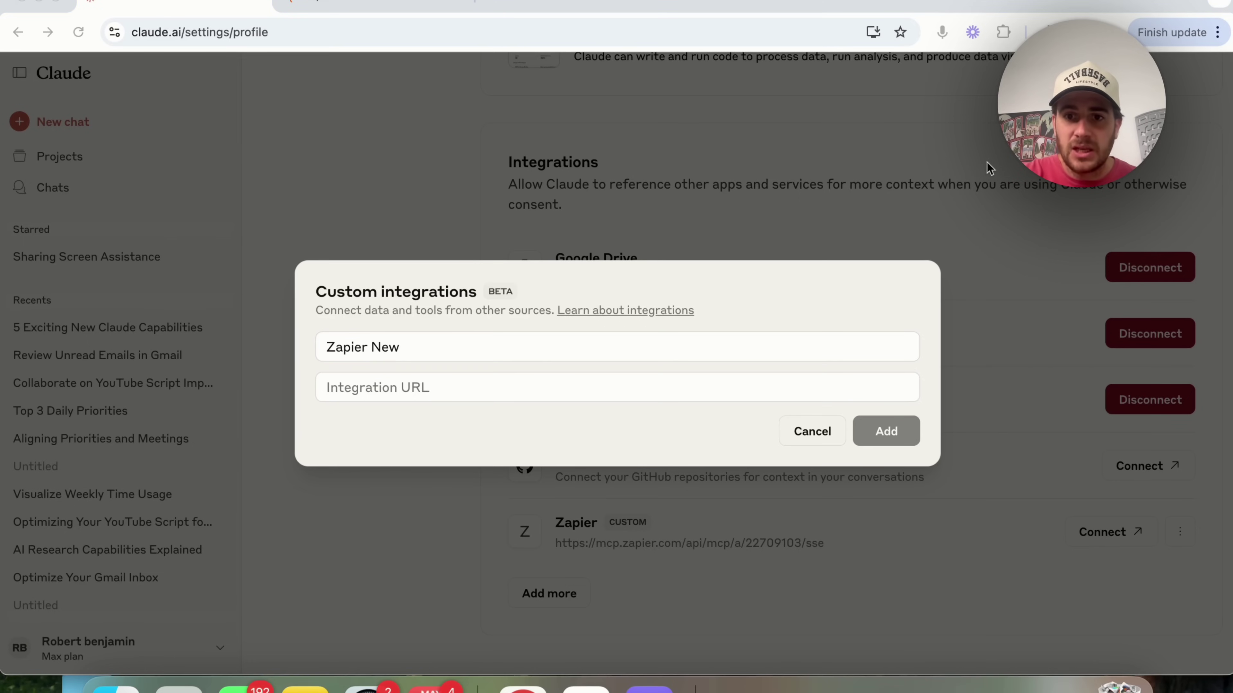
left_click(335, 8)
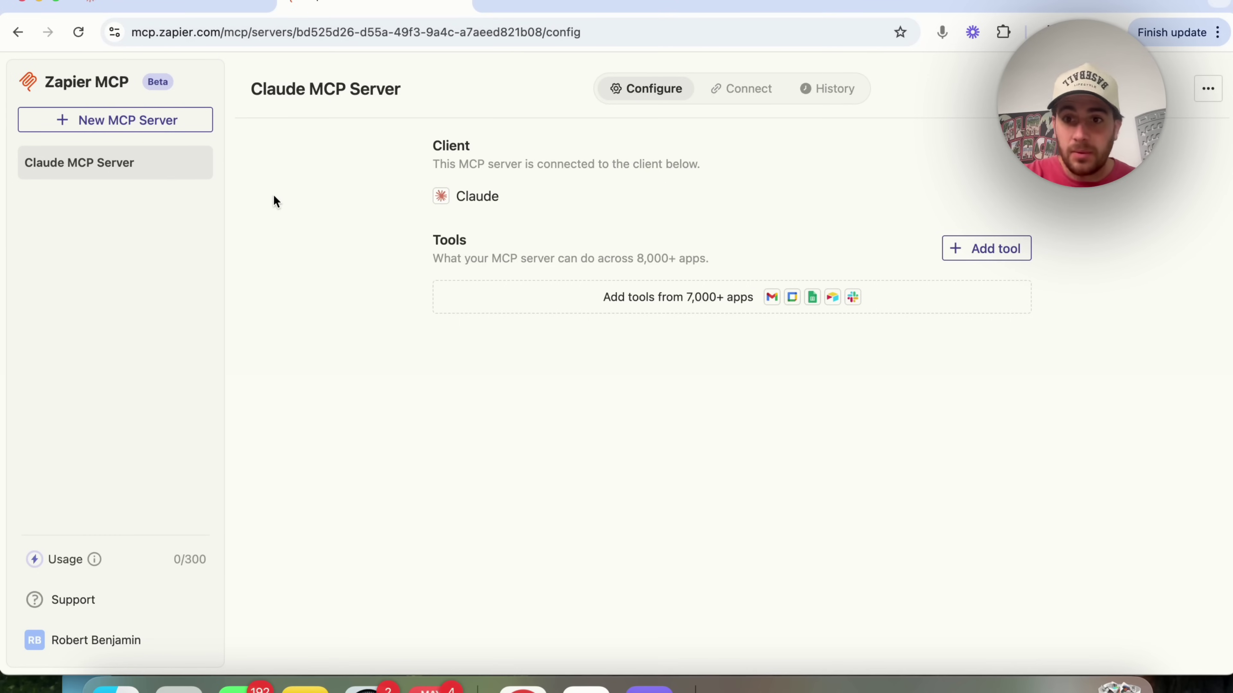
- Open the New MCP Server form in Zapier MCP, then close it without creating a server
left_click(161, 130)
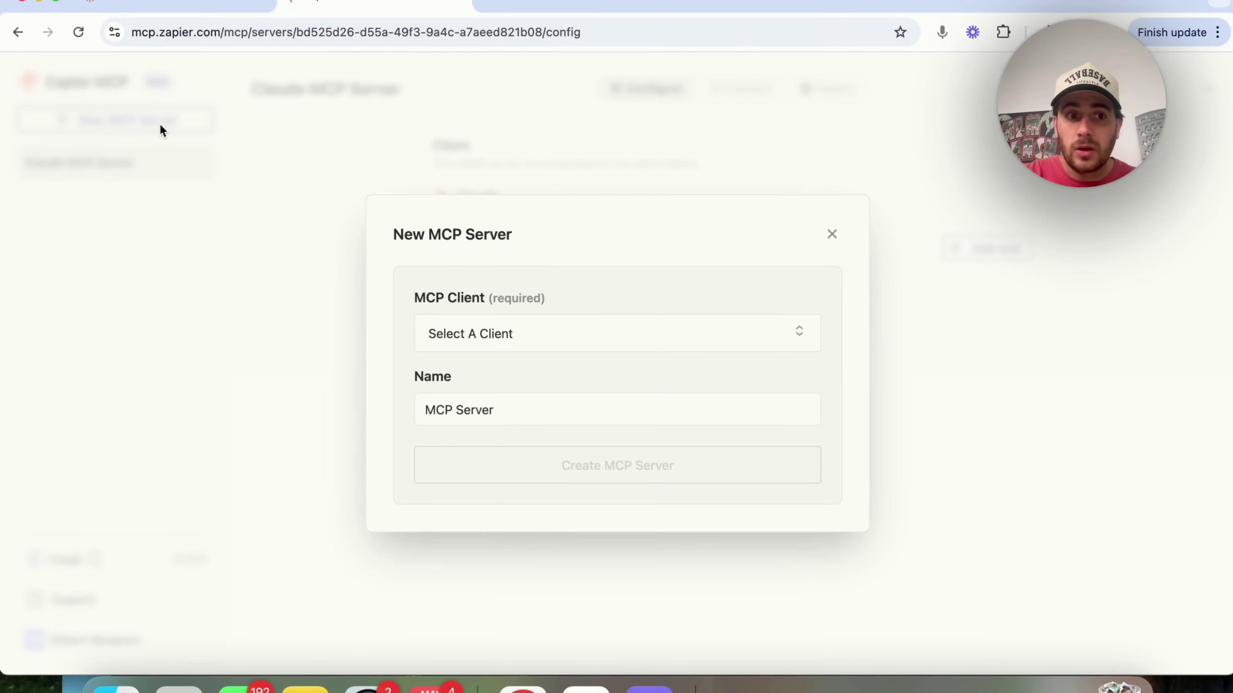
left_click(492, 334)
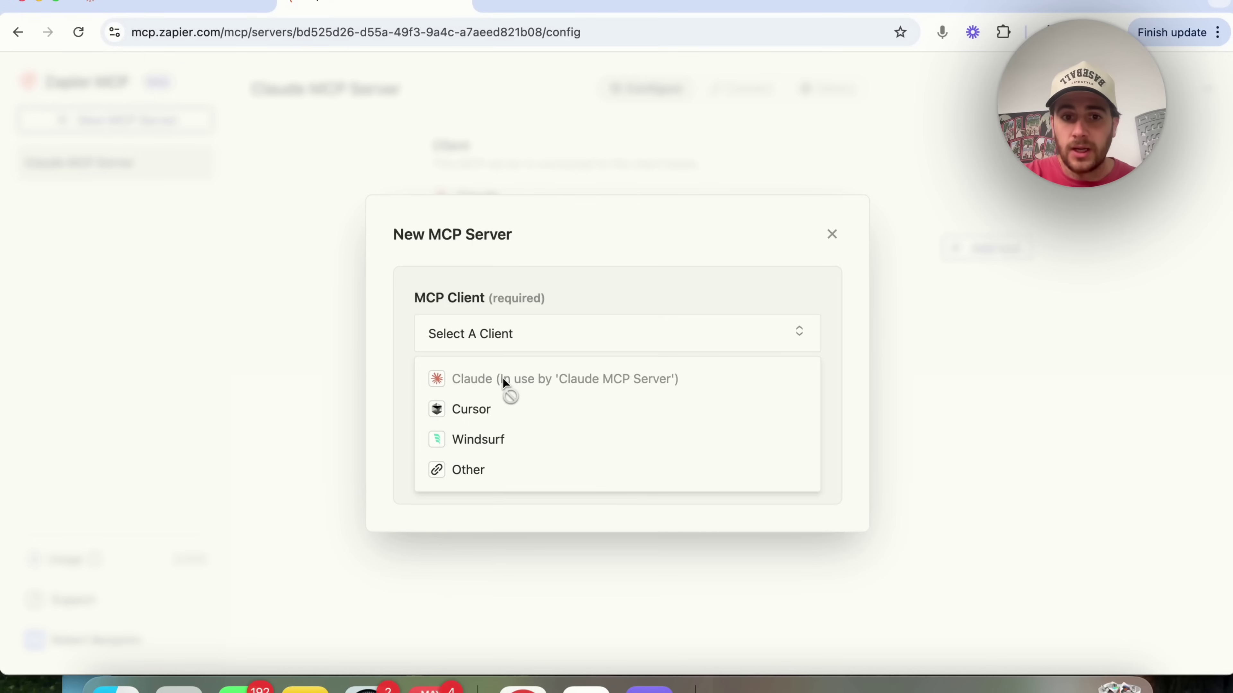
left_click(391, 379)
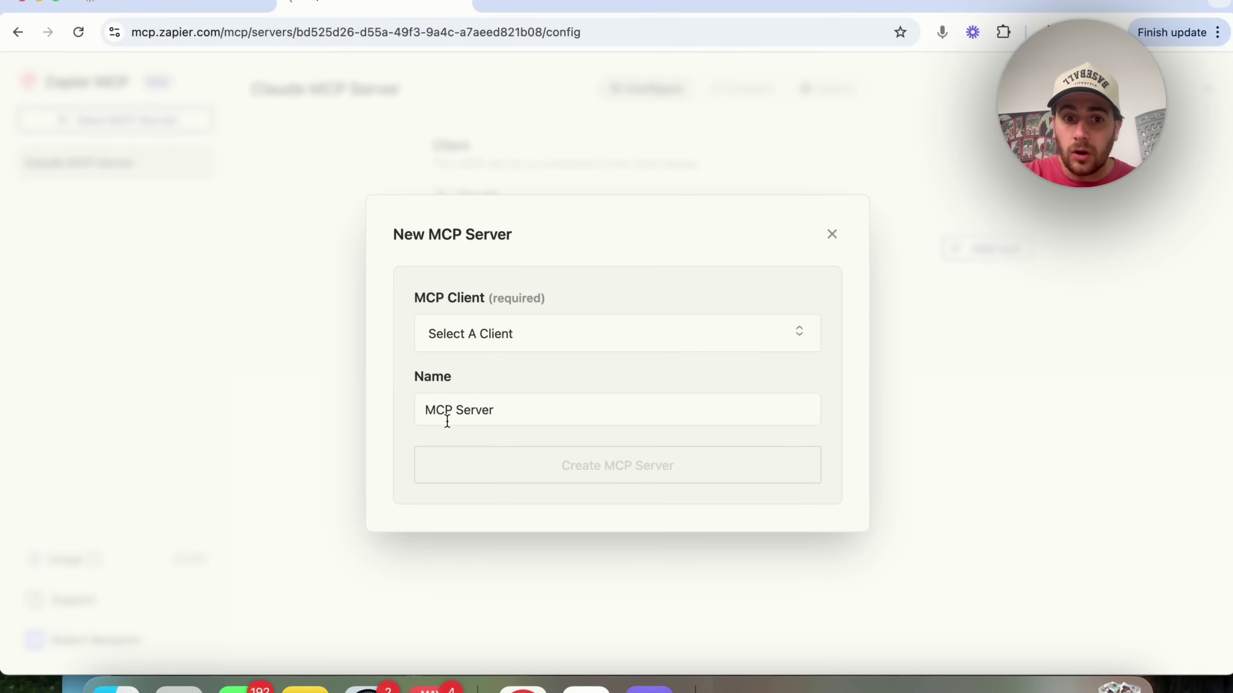
left_click(462, 412)
left_click(831, 234)
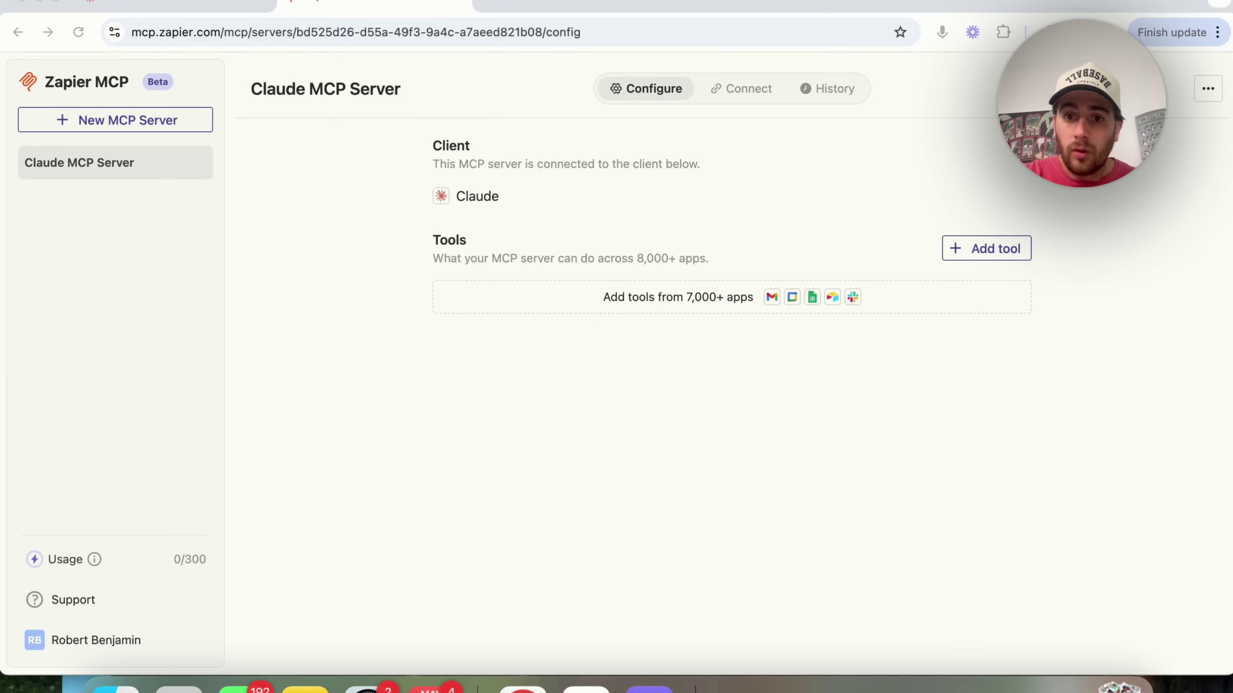
- Choose Gmail and pick its 'Add Label to Email' action tool
left_click(967, 255)
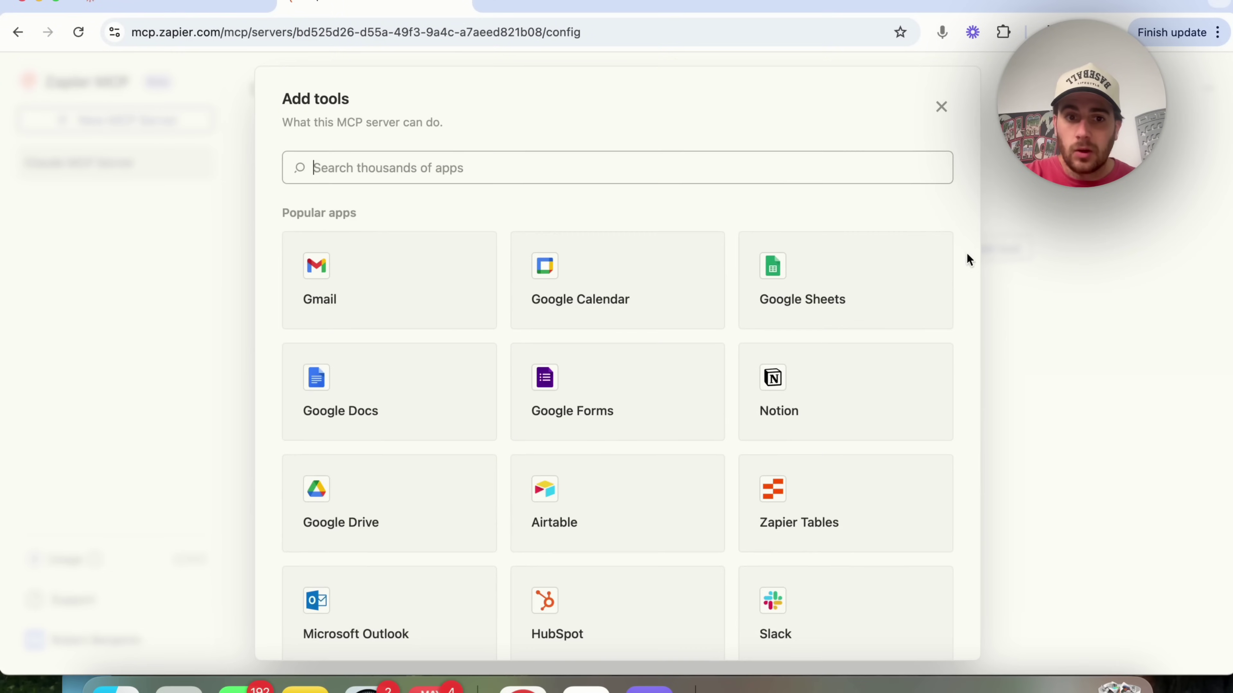
left_click(399, 316)
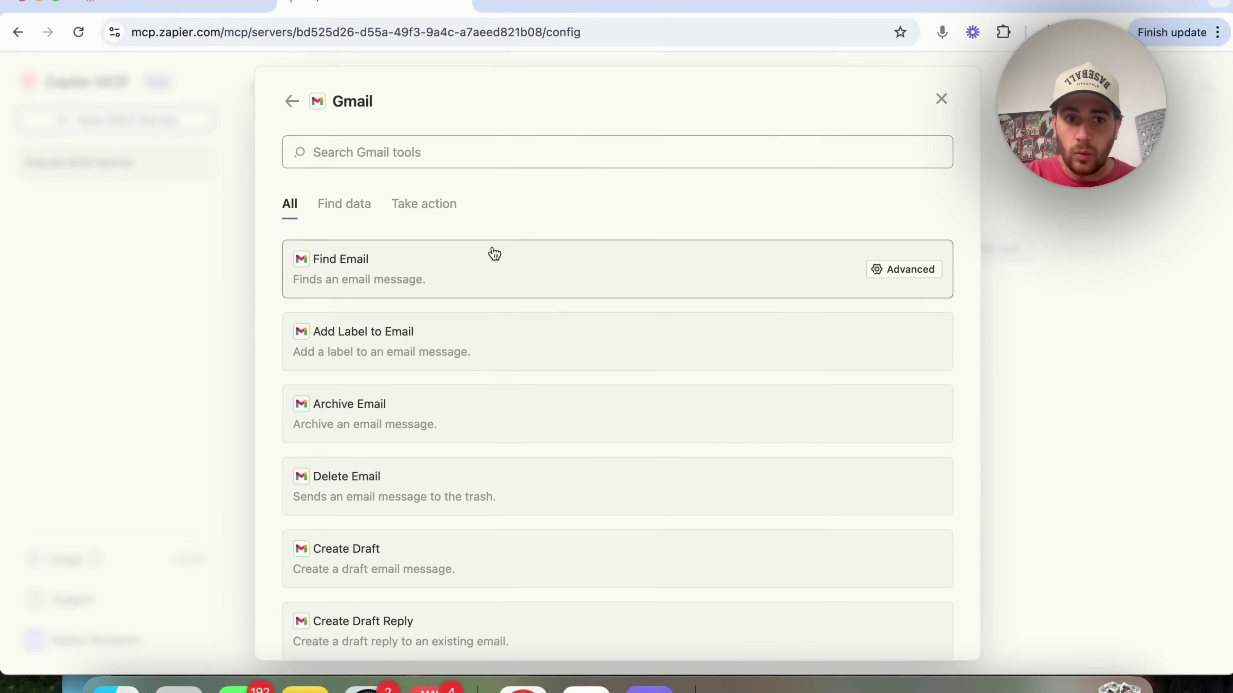
scroll(494, 253, "down", 8)
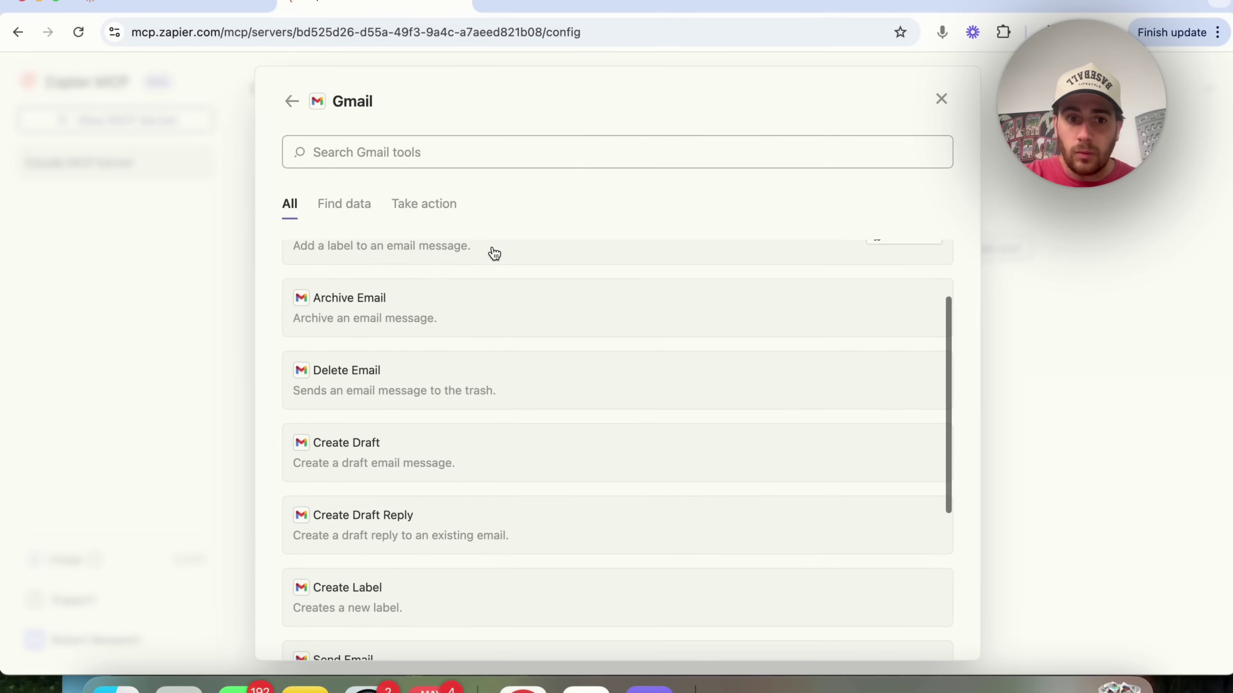
scroll(516, 388, "up", 8)
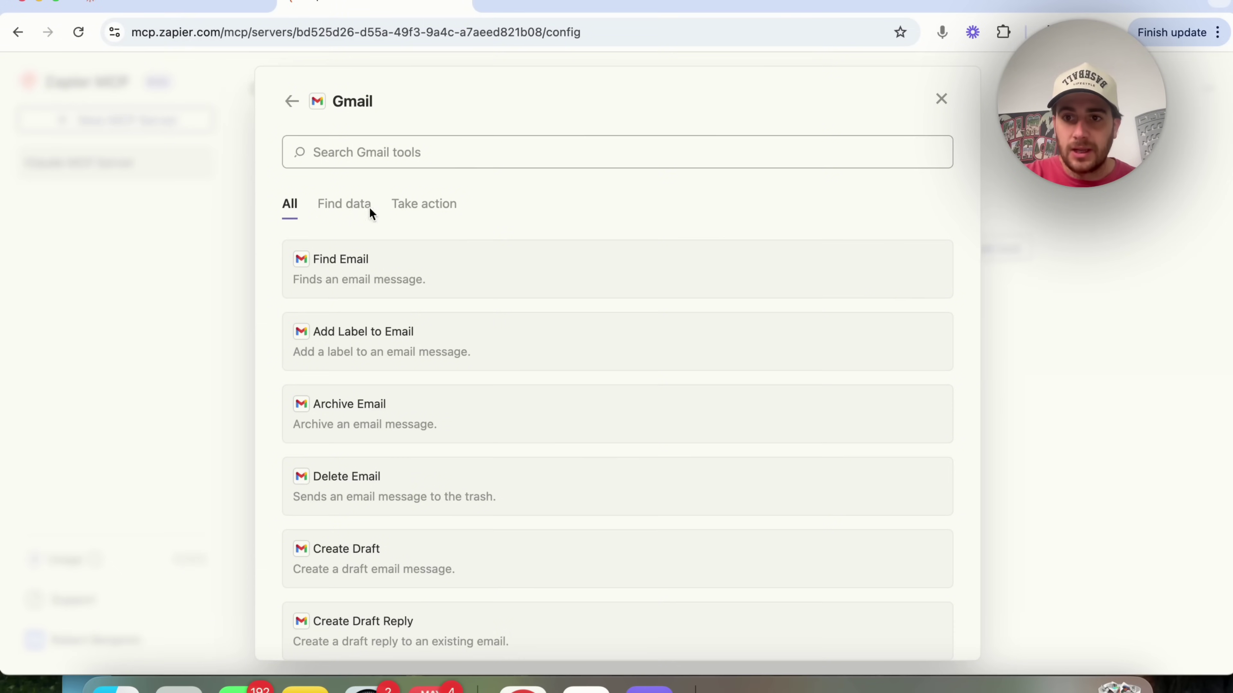
left_click(358, 206)
left_click(419, 210)
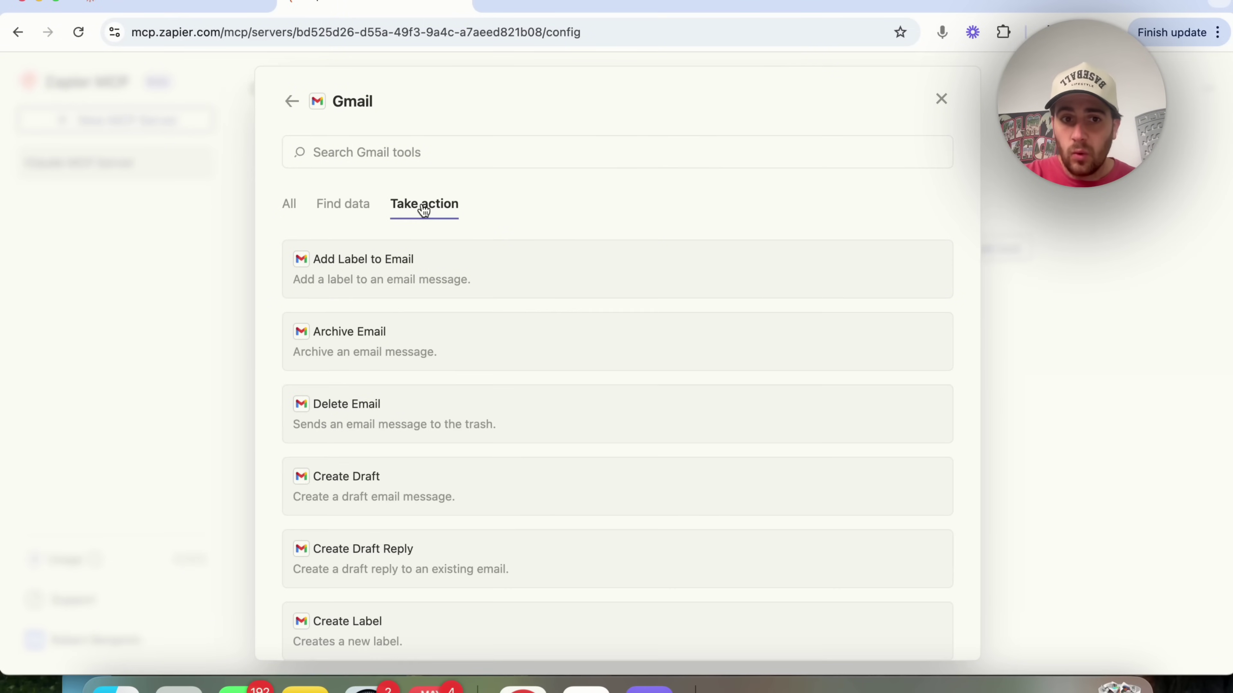
left_click(601, 289)
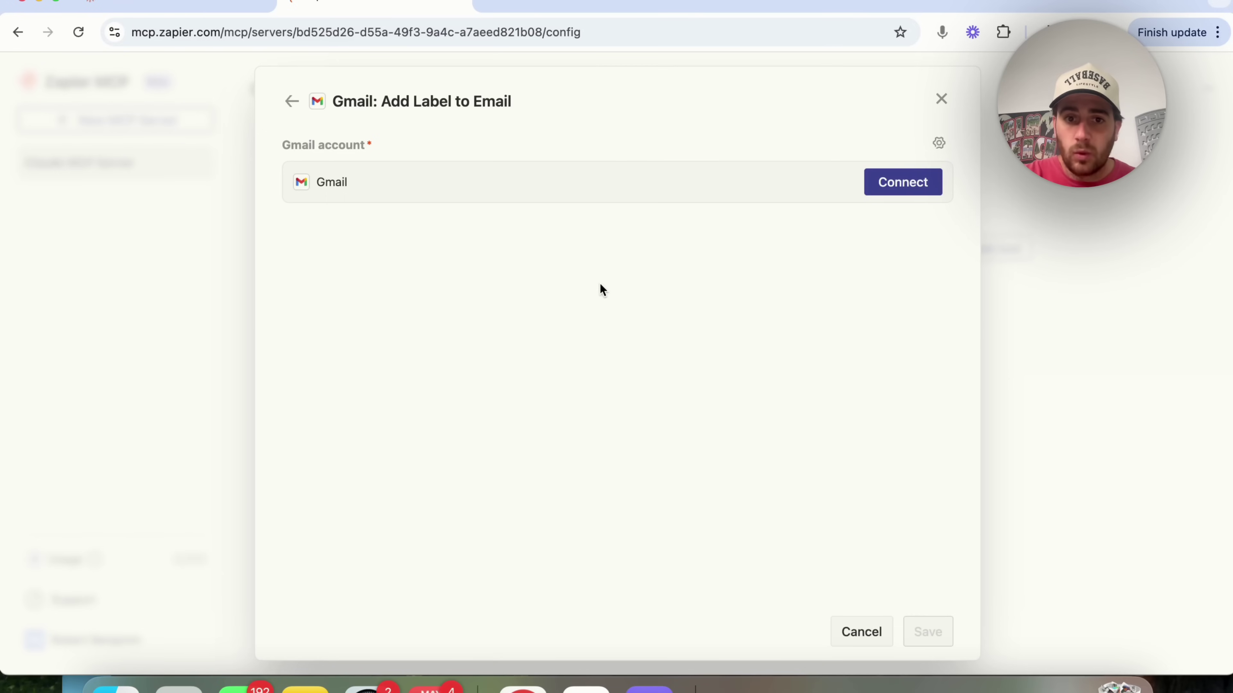
- Link a signed-in Google account, let AI choose the Message value, and save the tool
left_click(916, 185)
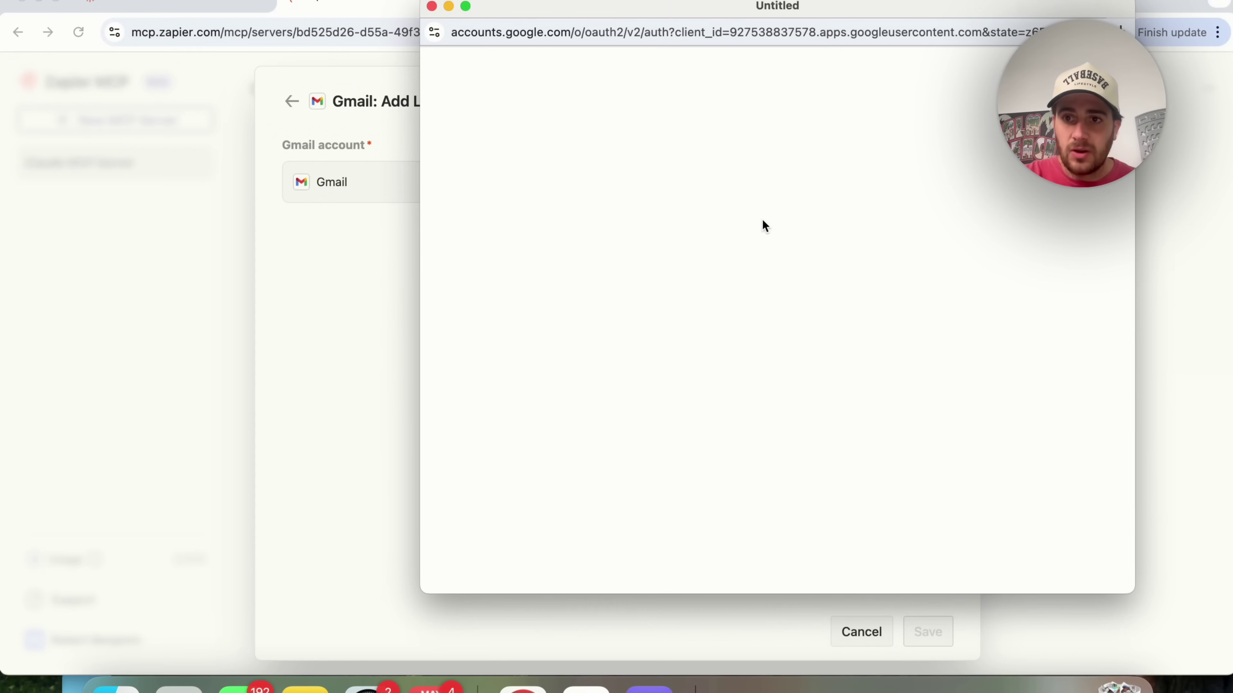
left_click(895, 290)
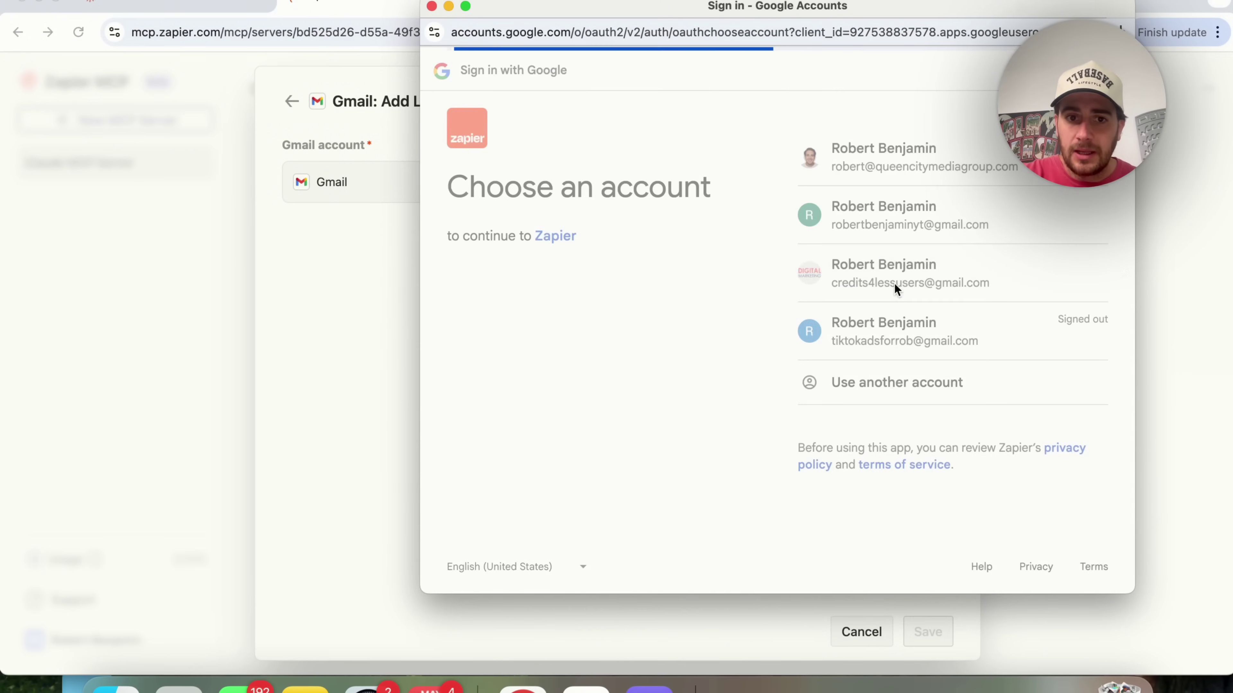
left_click(1004, 335)
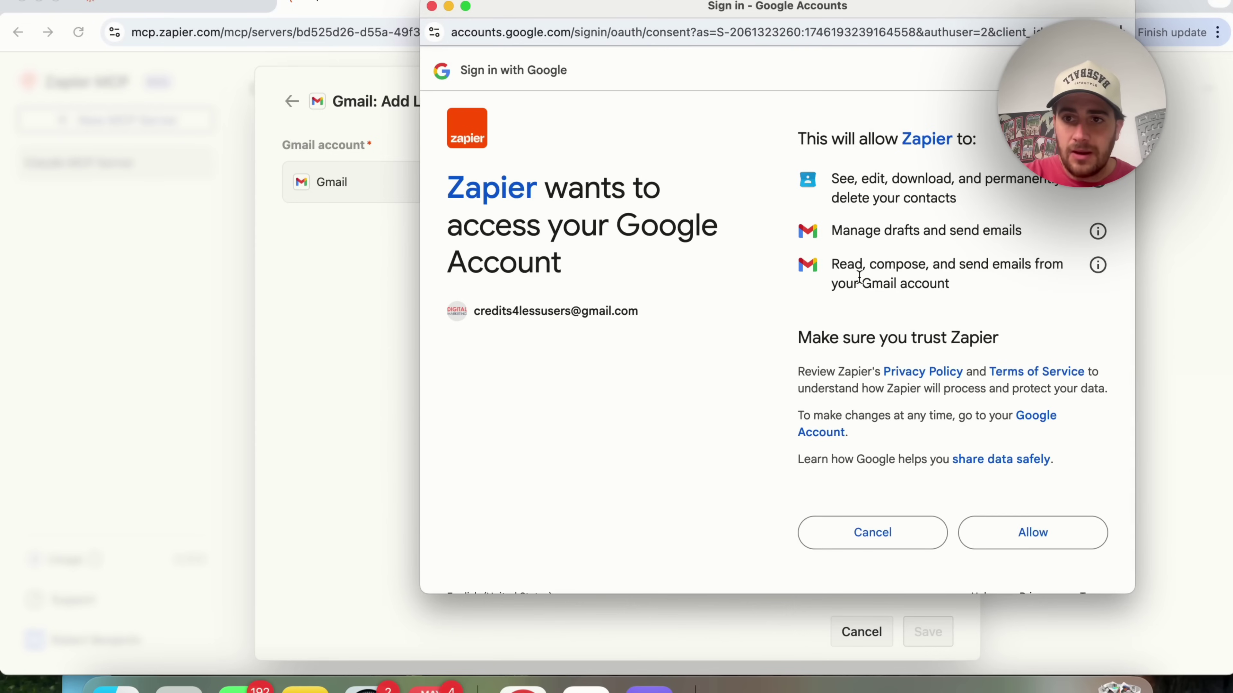
left_click(1026, 536)
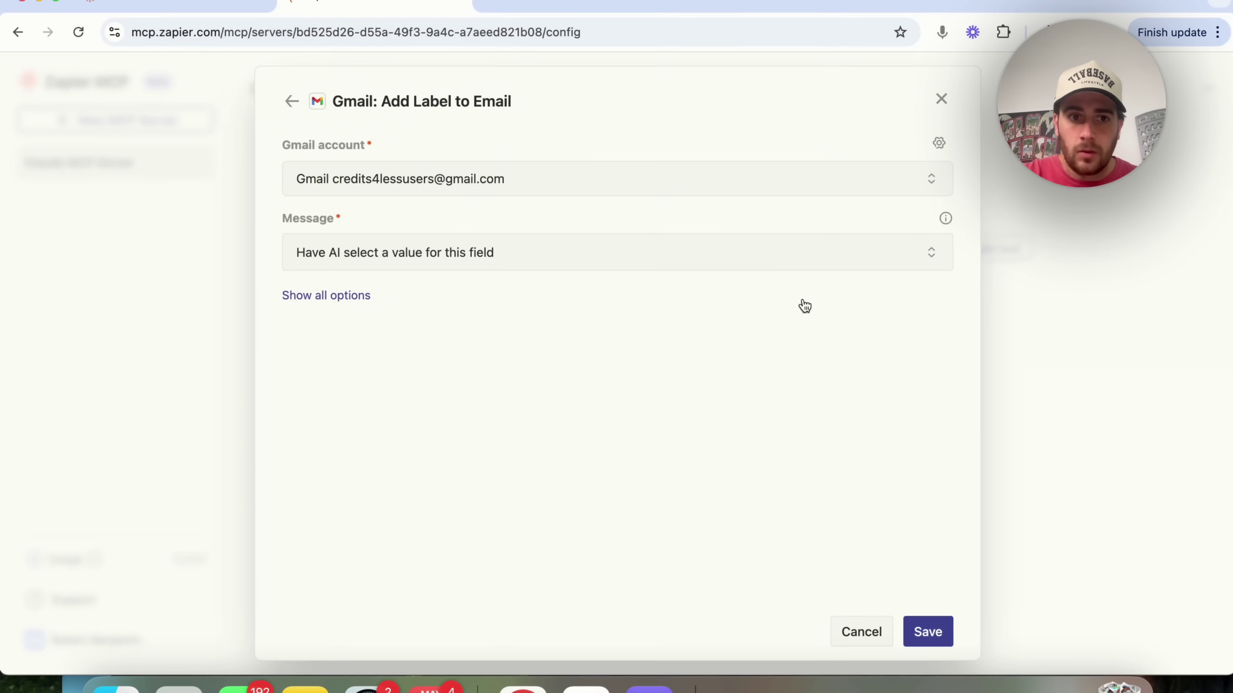
left_click(712, 258)
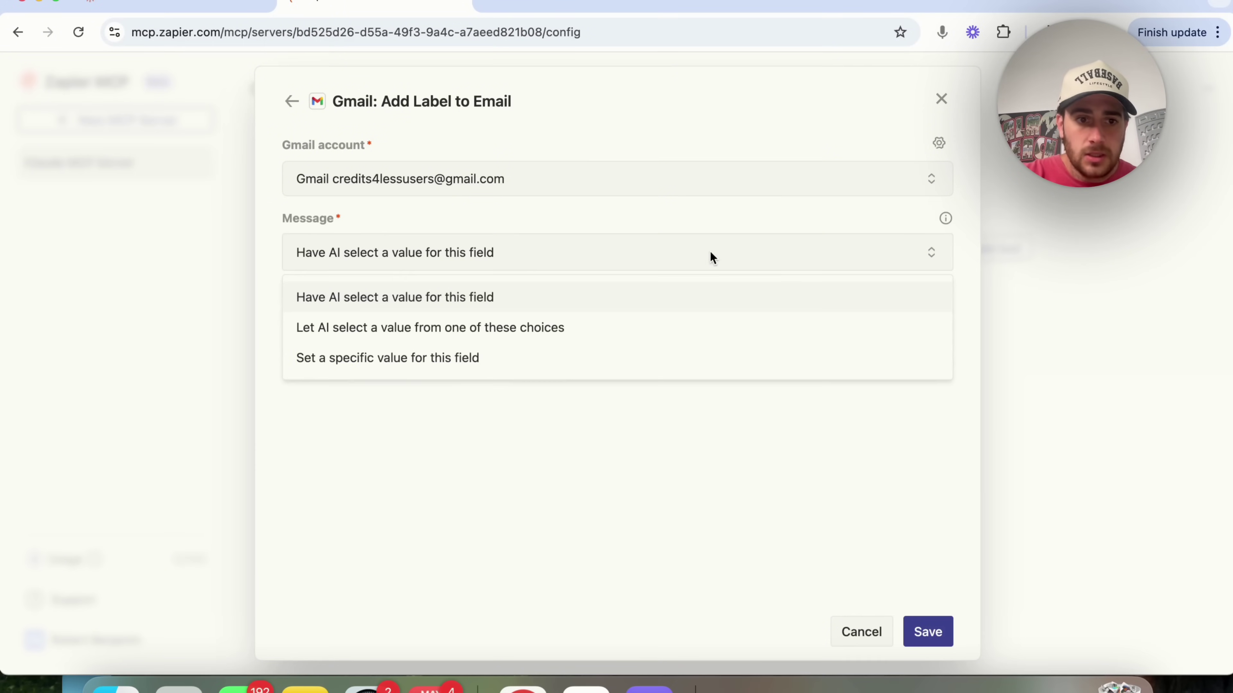
left_click(770, 498)
left_click(927, 632)
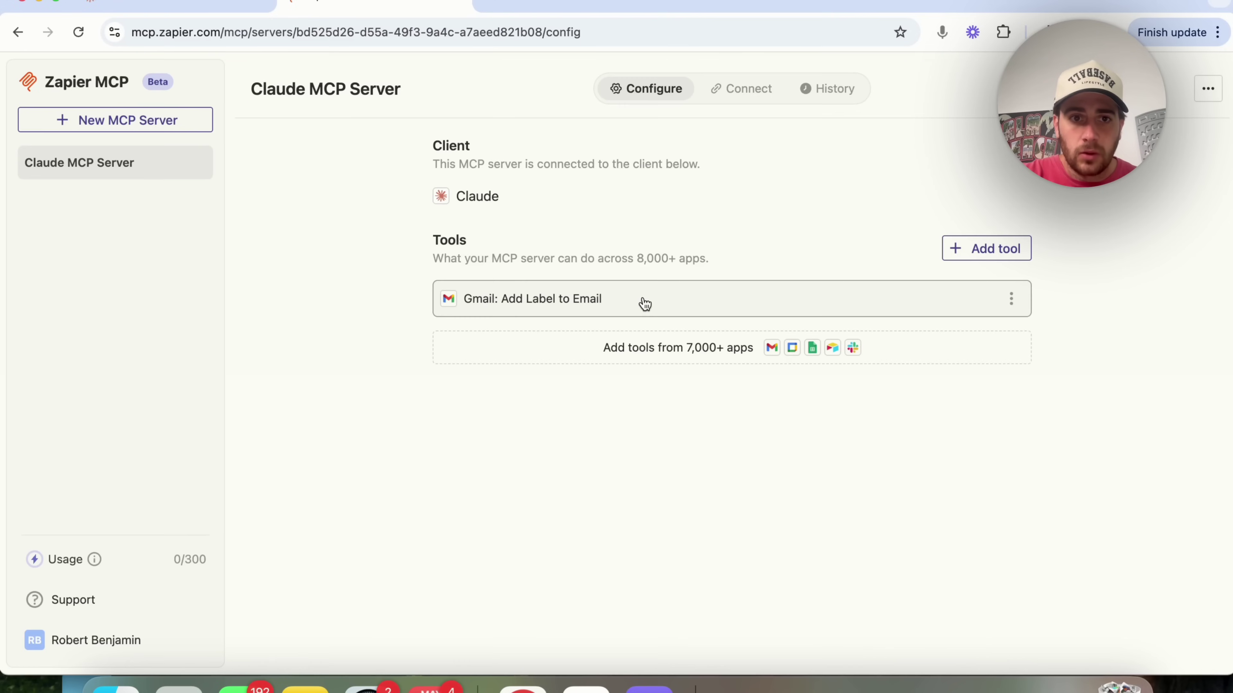
left_click(563, 301)
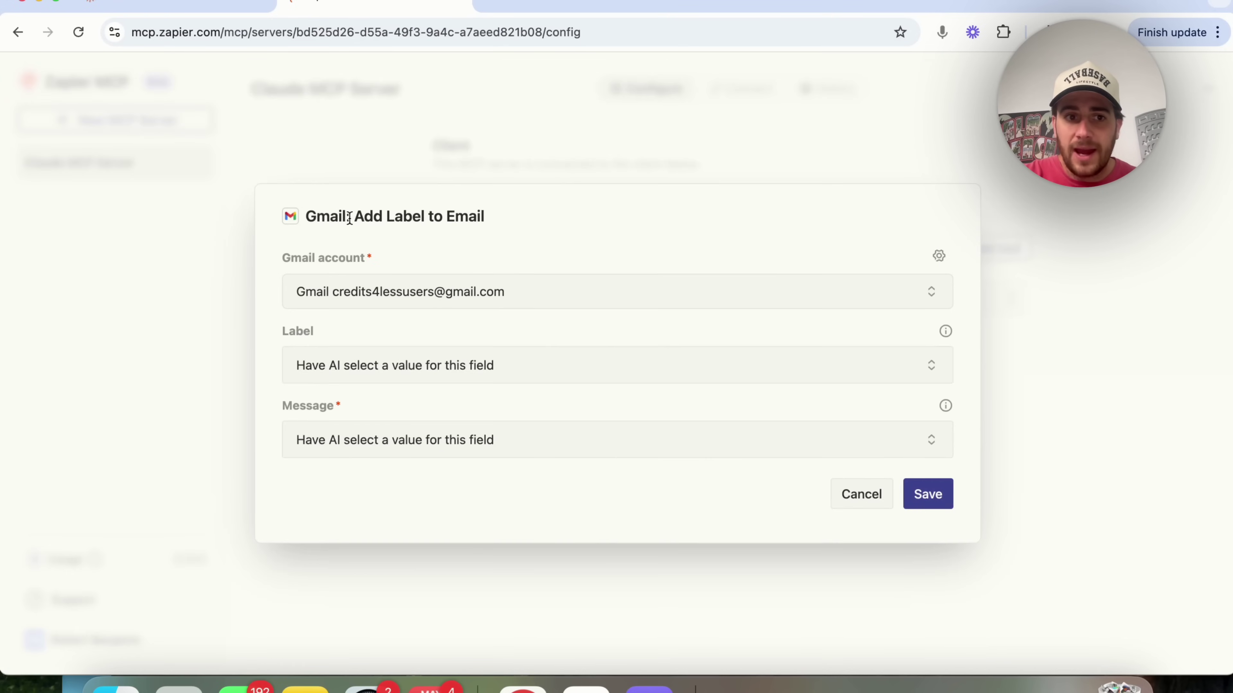
left_click(217, 500)
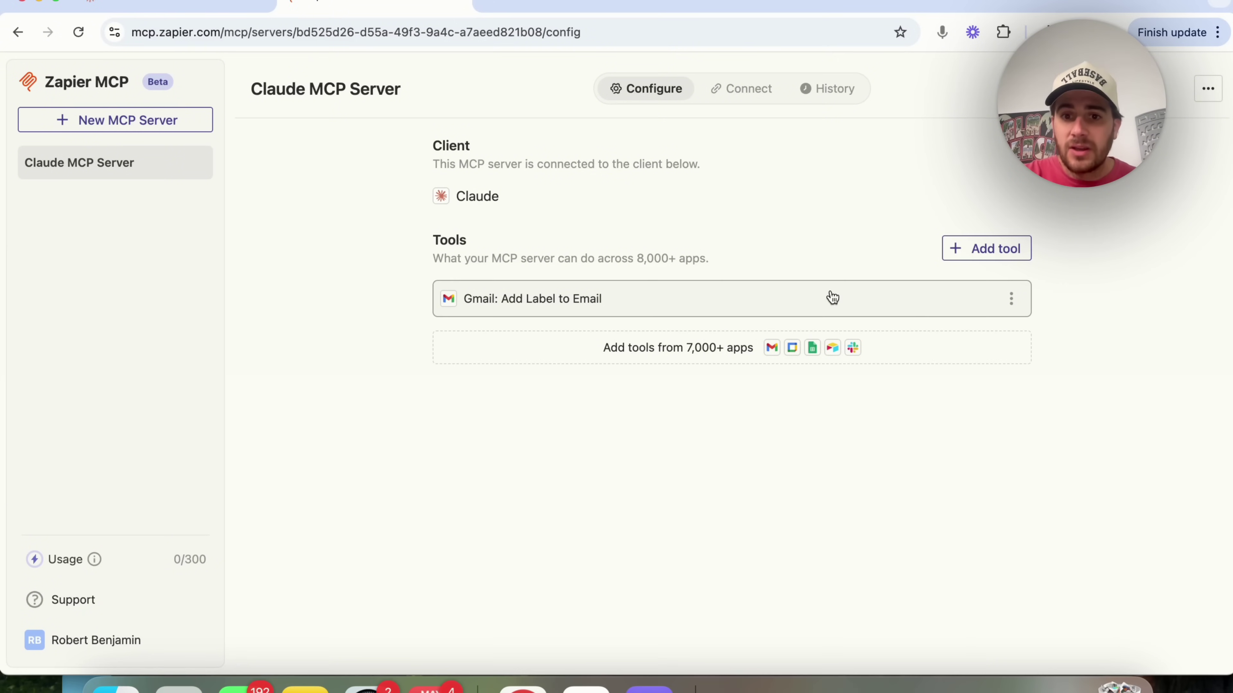
left_click(1011, 298)
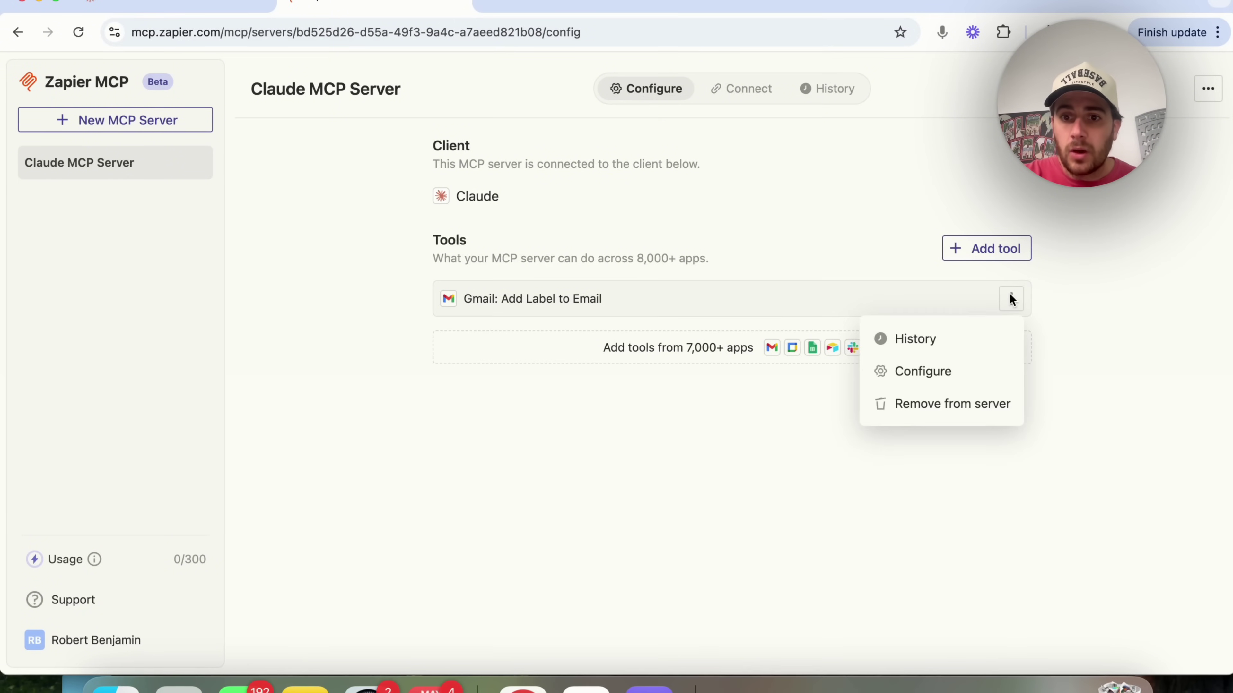
left_click(786, 315)
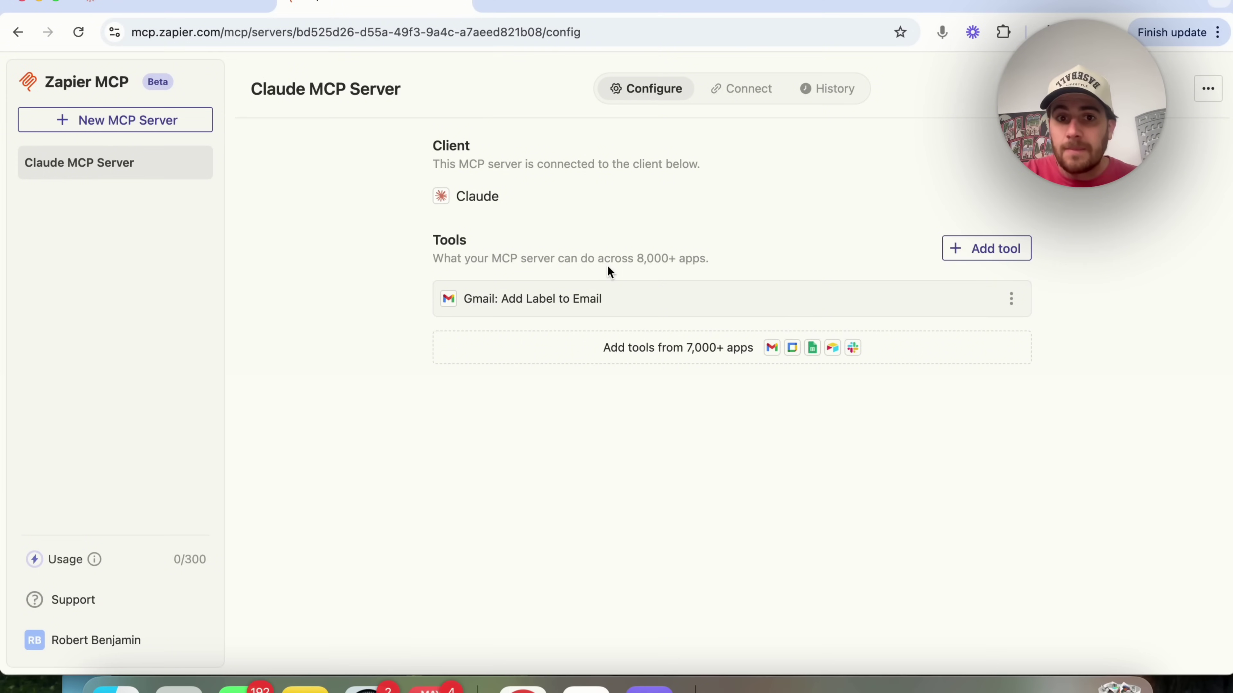
left_click(633, 350)
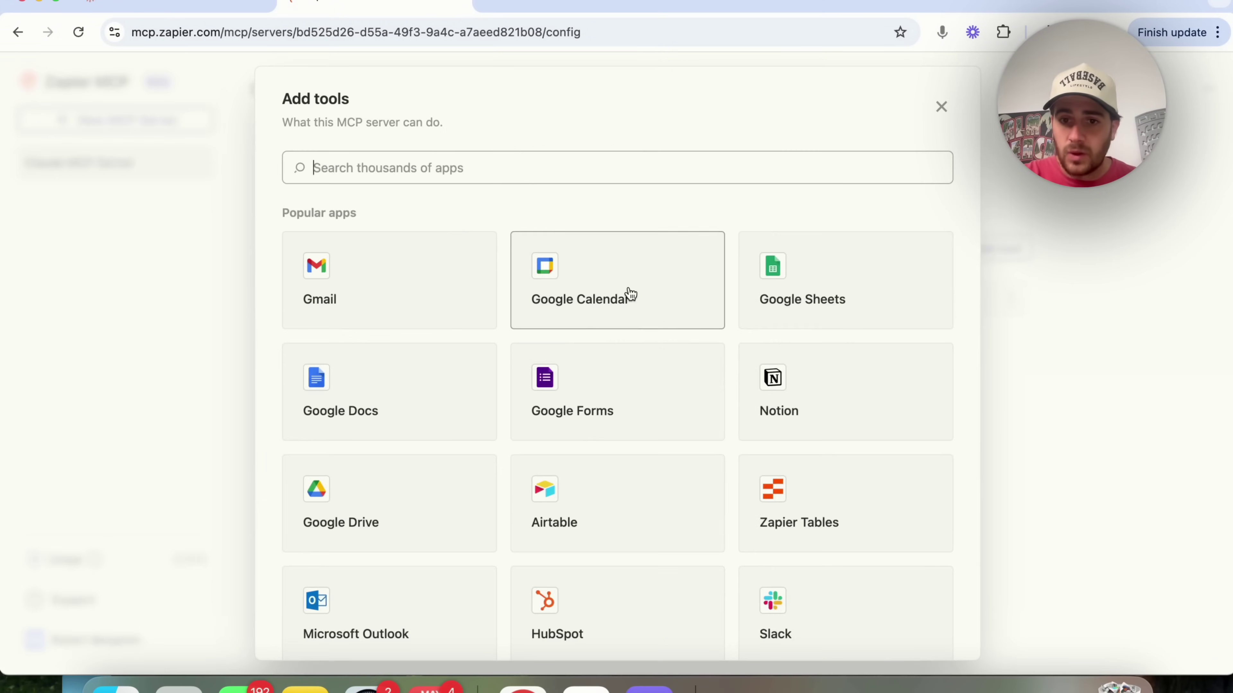
left_click(508, 168)
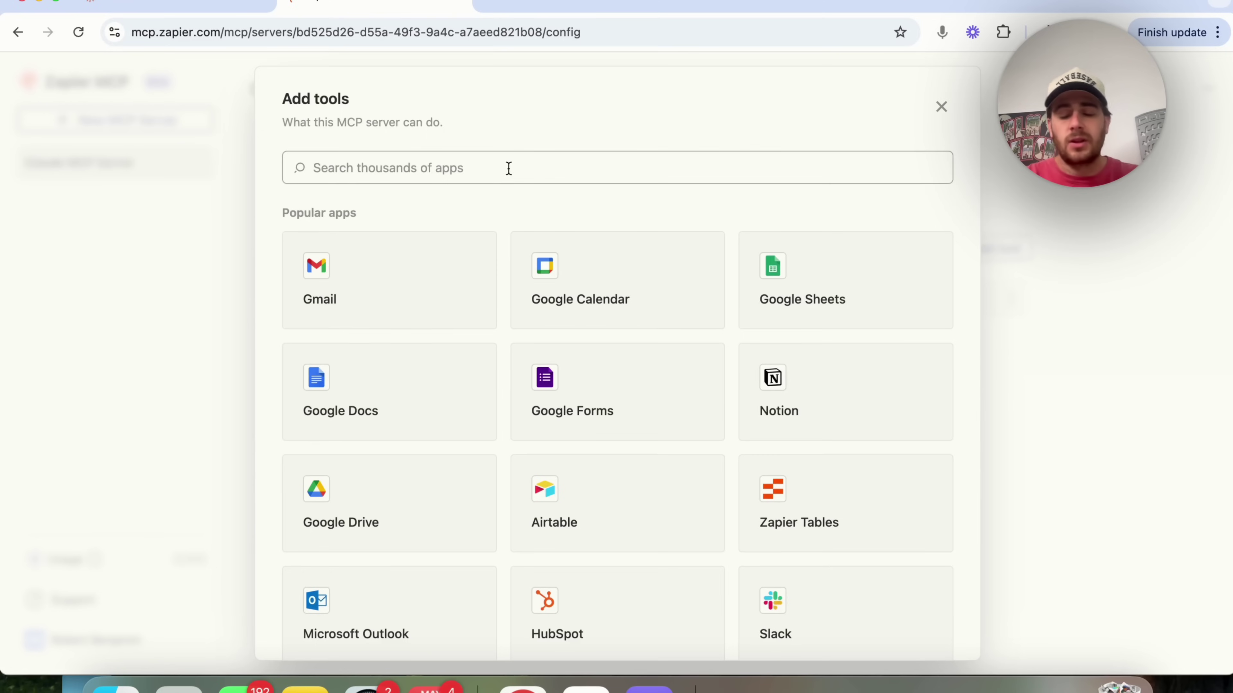
type("skool")
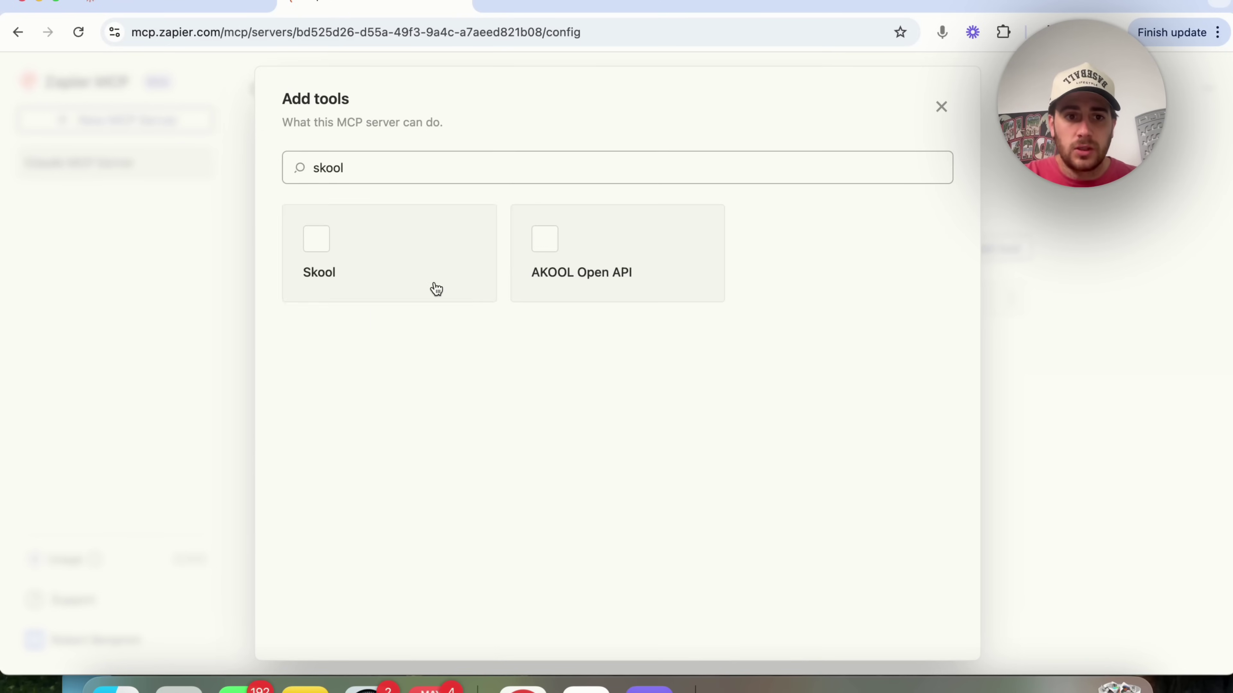
left_click(430, 286)
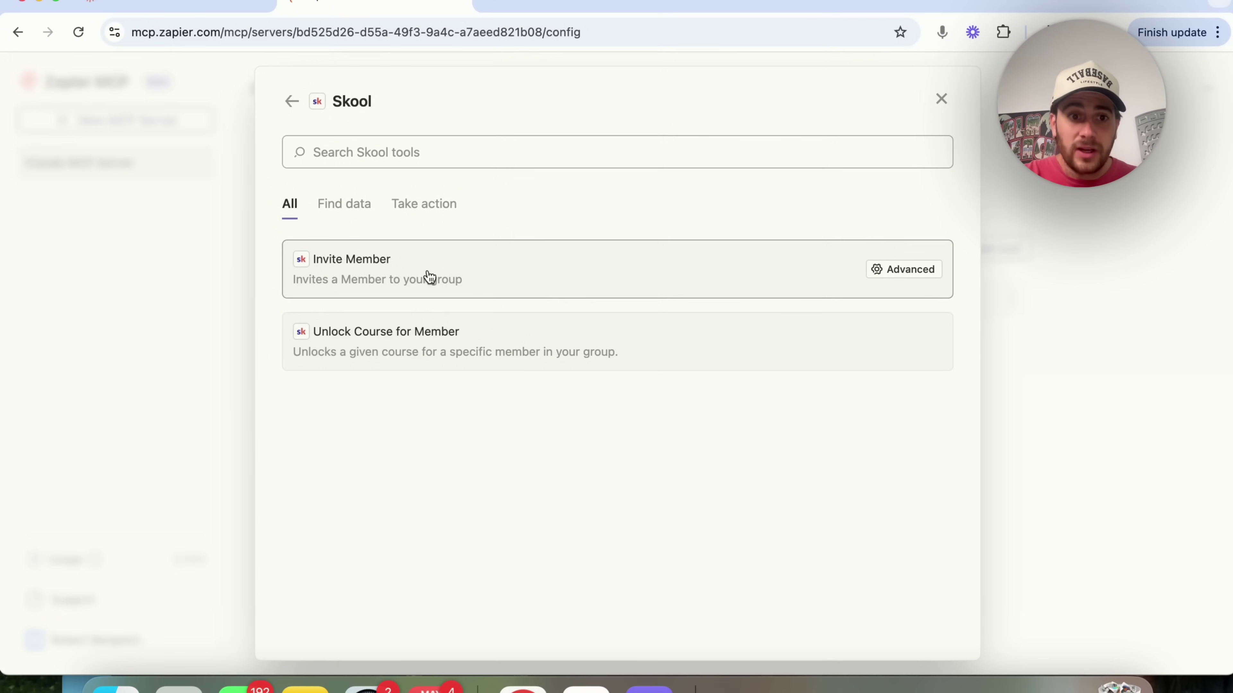
left_click(343, 204)
left_click(451, 208)
left_click(346, 208)
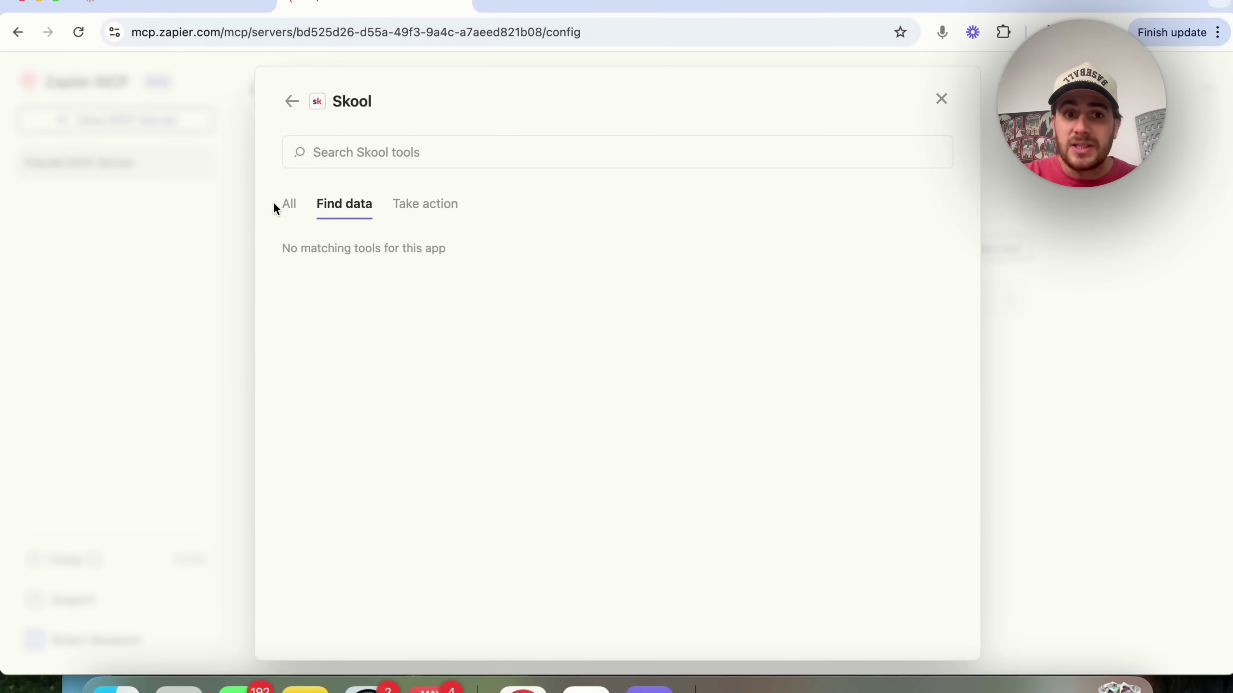
left_click(290, 204)
left_click(292, 100)
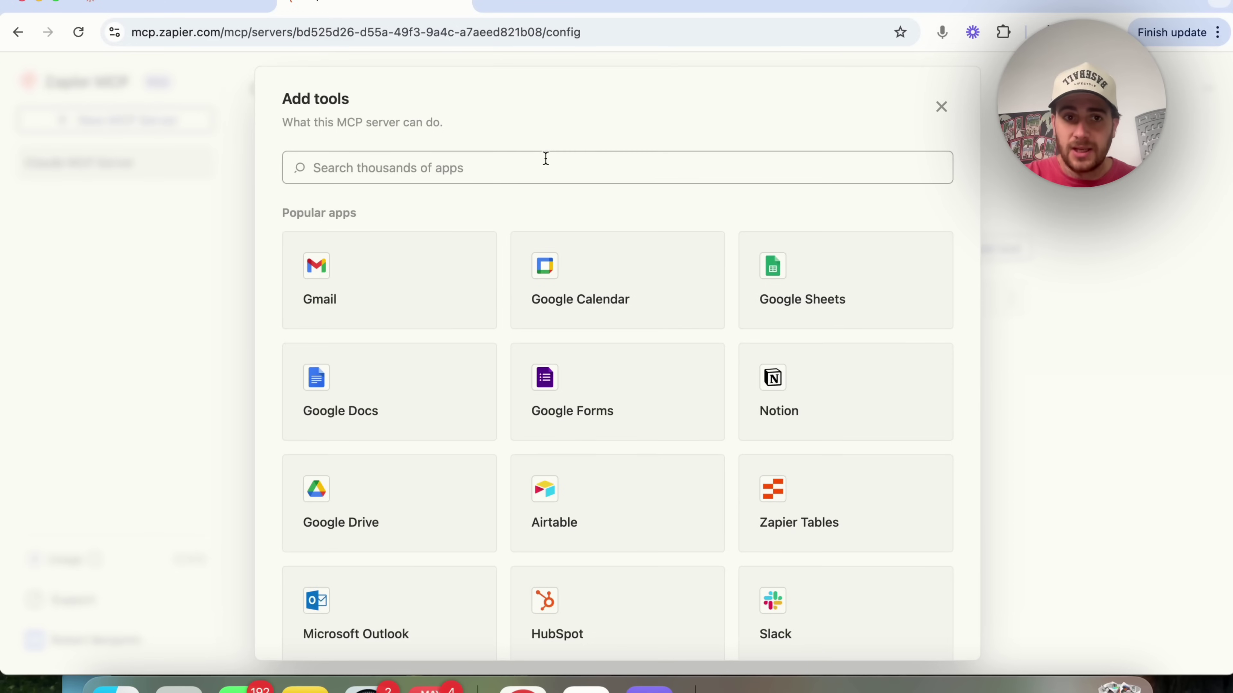
left_click(941, 109)
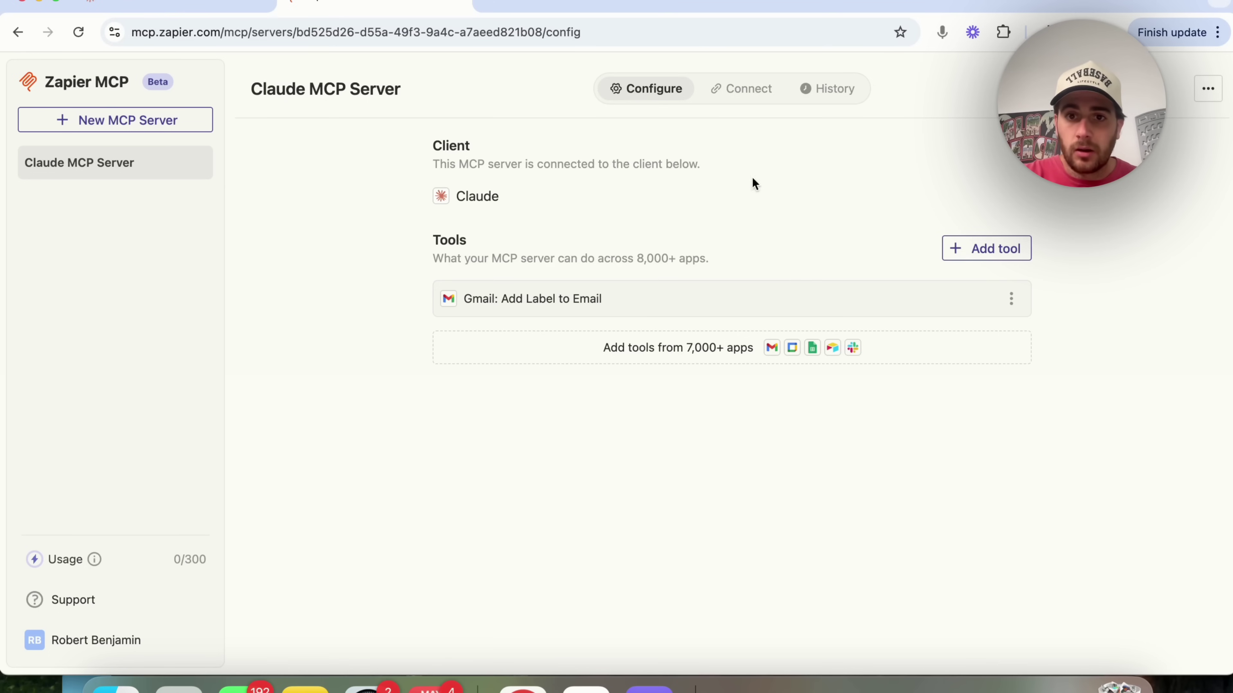
- Copy the Claude MCP Server's integration URL from the Connect tab
left_click(740, 89)
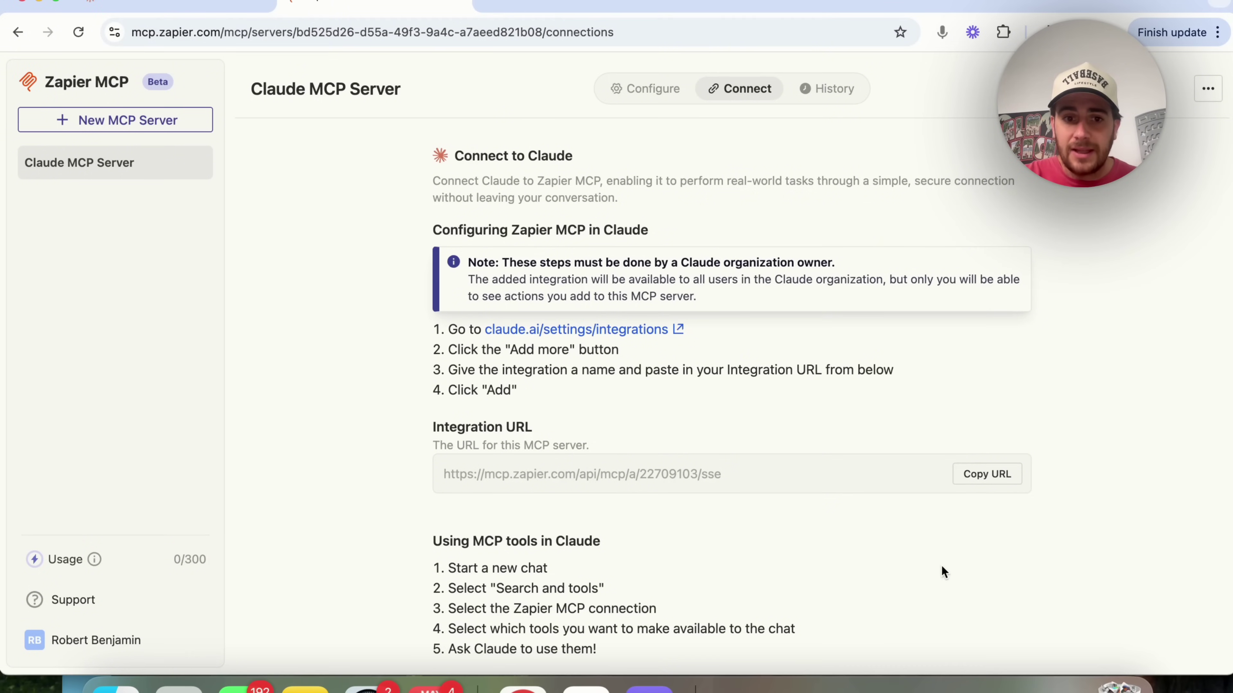
scroll(828, 514, "down", 5)
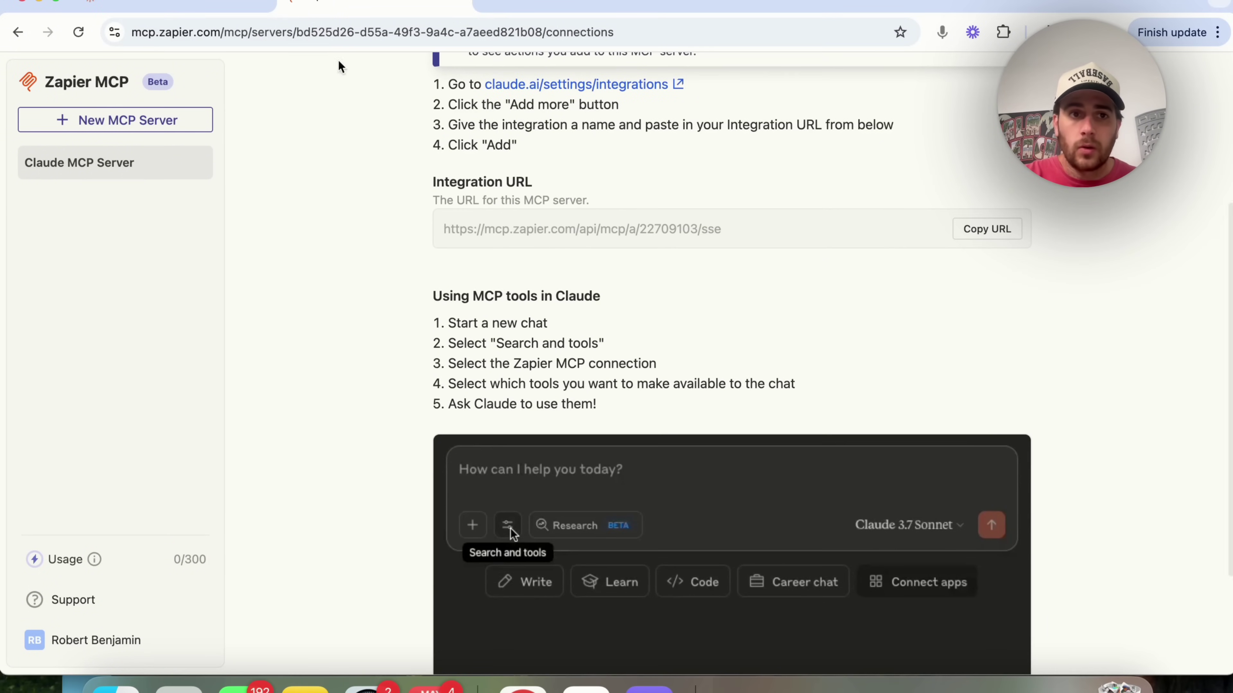
key("ctrl+Tab")
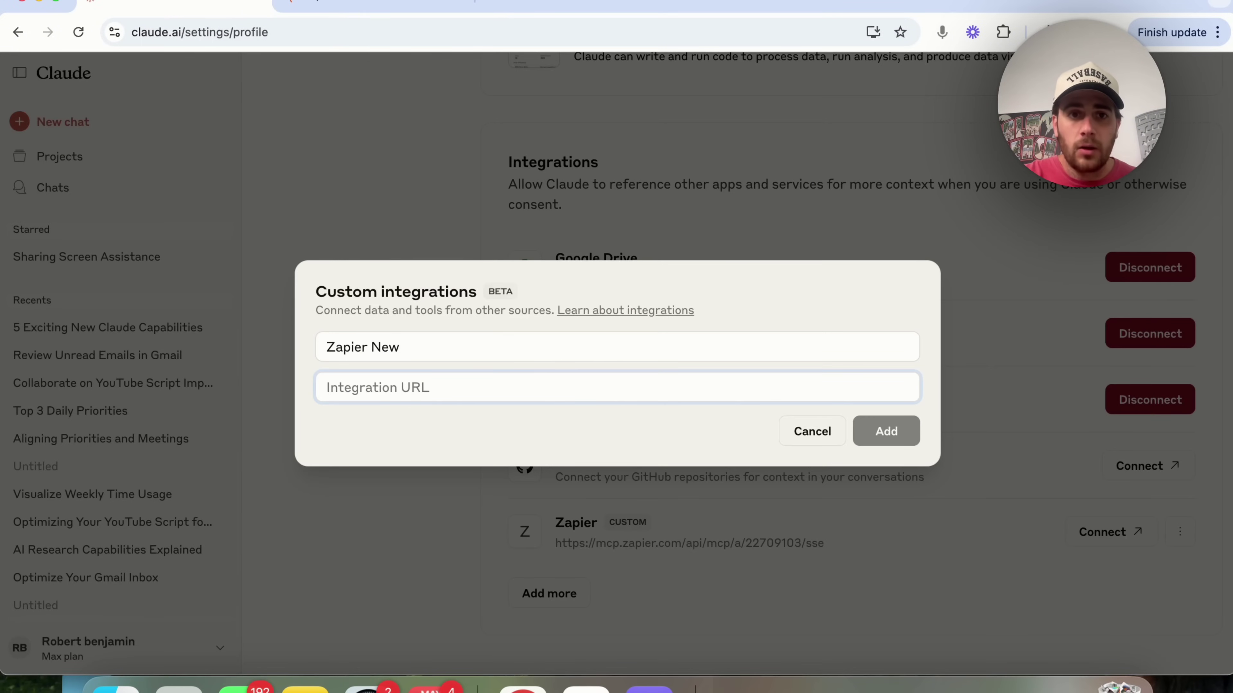
key("ctrl+shift+Tab")
left_click(987, 229)
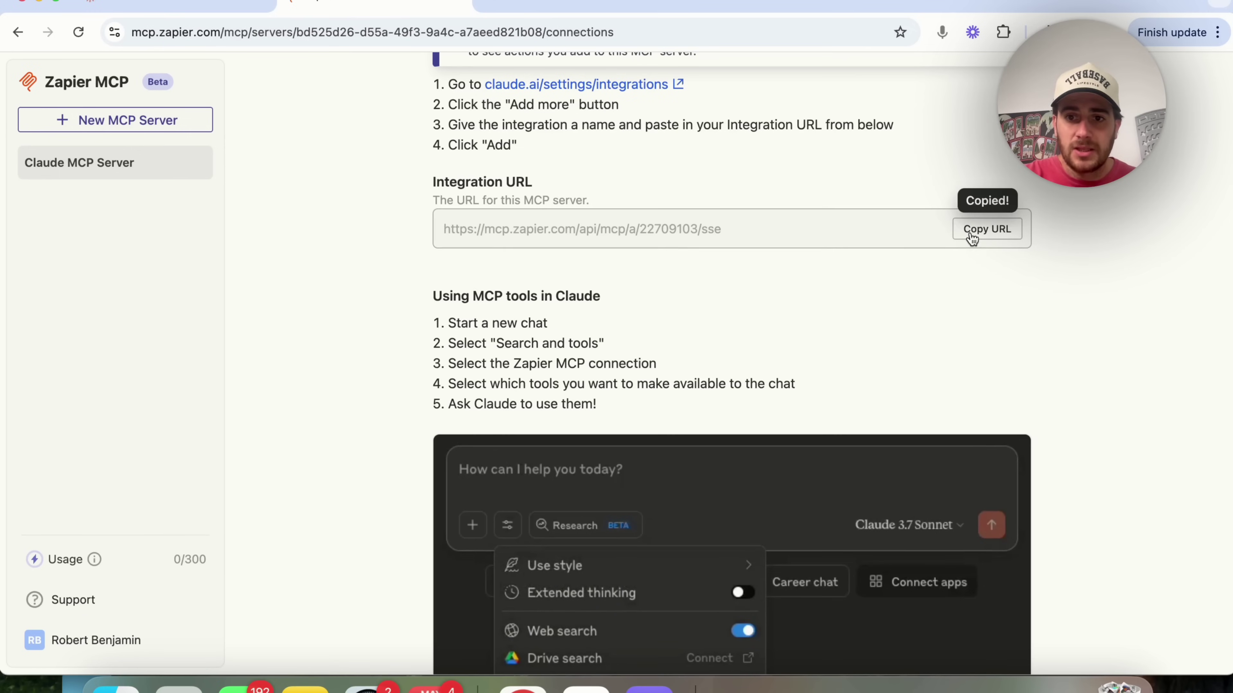
left_click(187, 3)
- Paste the MCP URL into Zapier New, try adding it twice, then cancel
key("super+v")
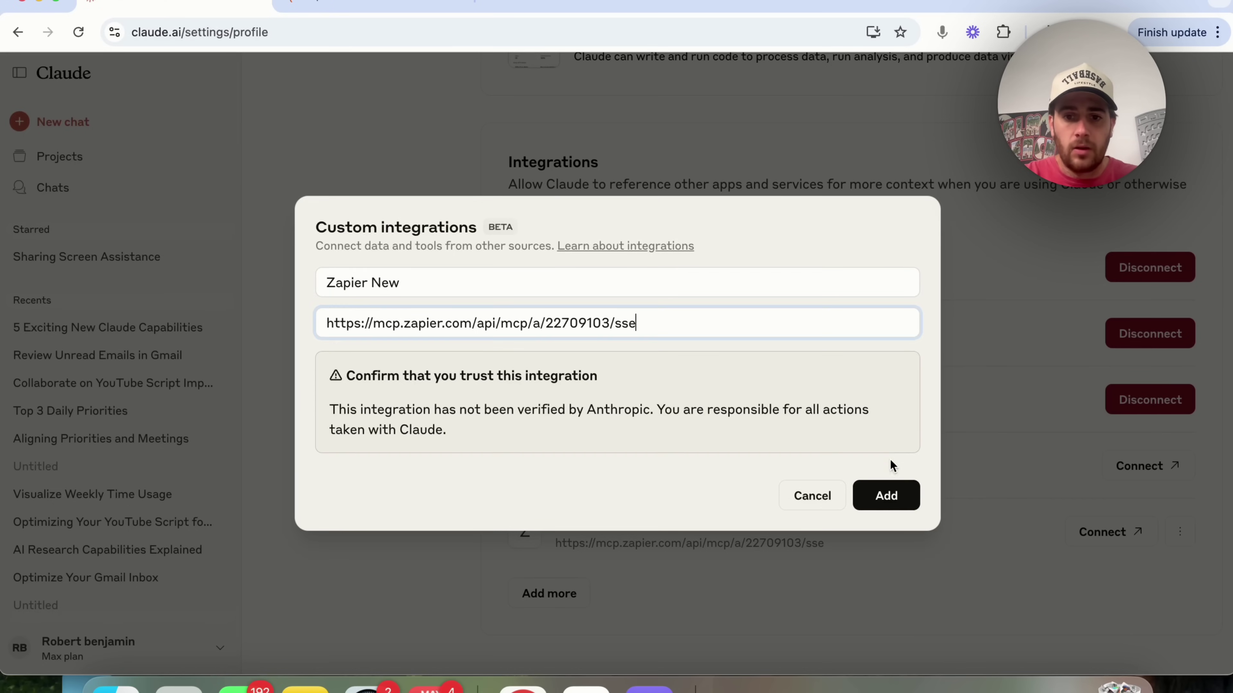
left_click(886, 495)
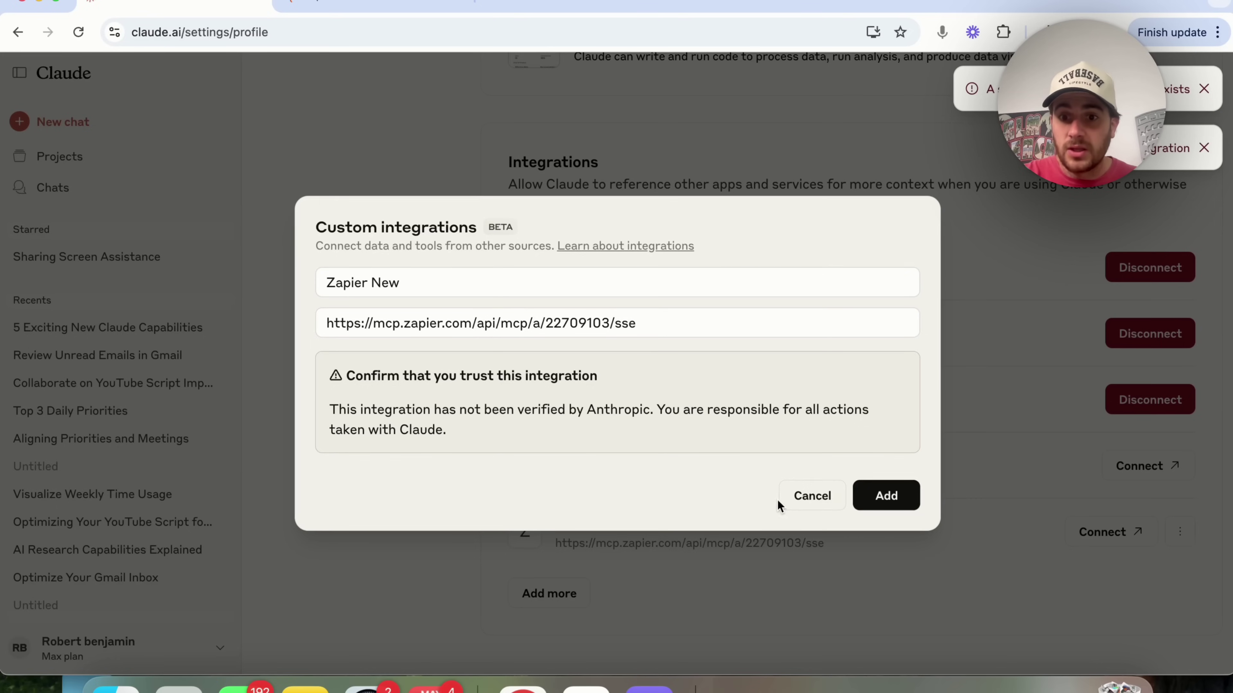
left_click(876, 492)
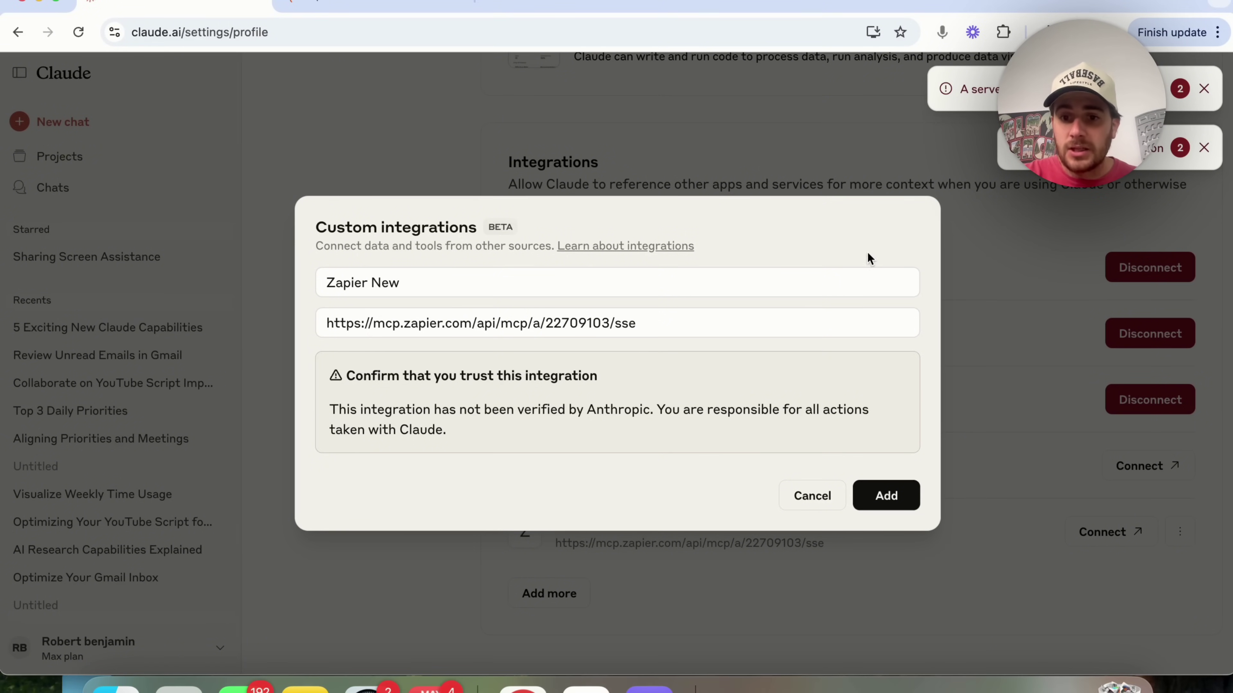
left_click(825, 499)
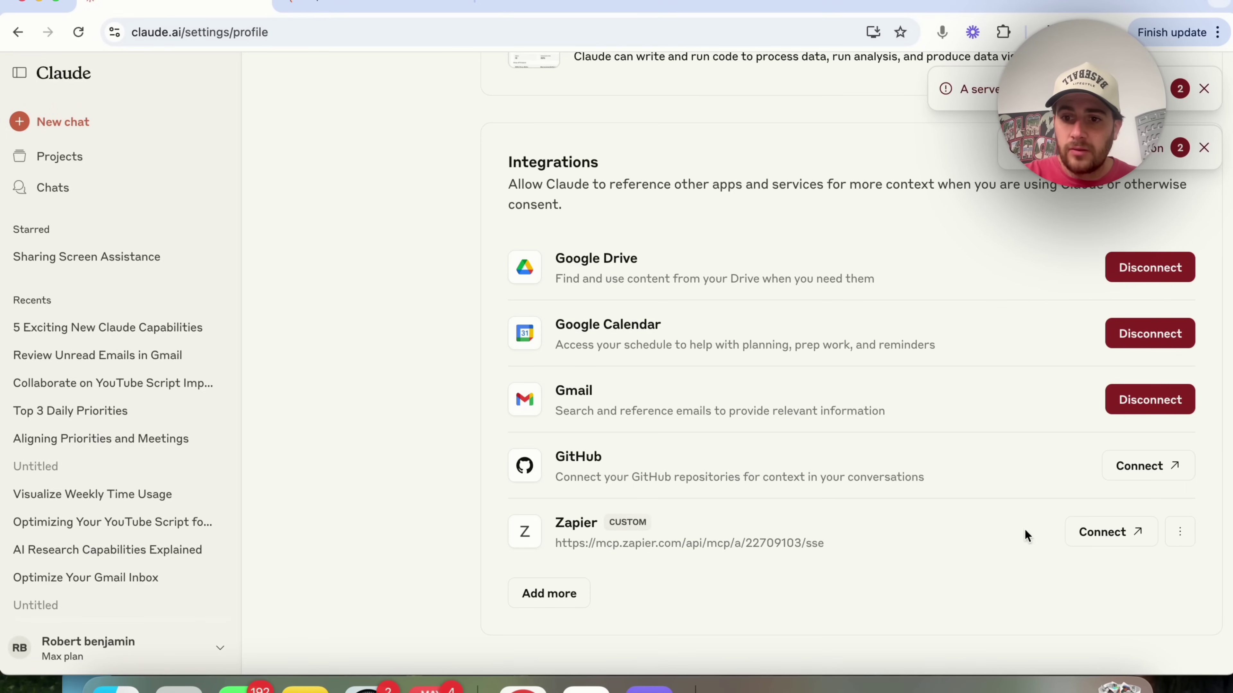
- Connect the existing Zapier integration and allow access on the authorization page
left_click(1096, 535)
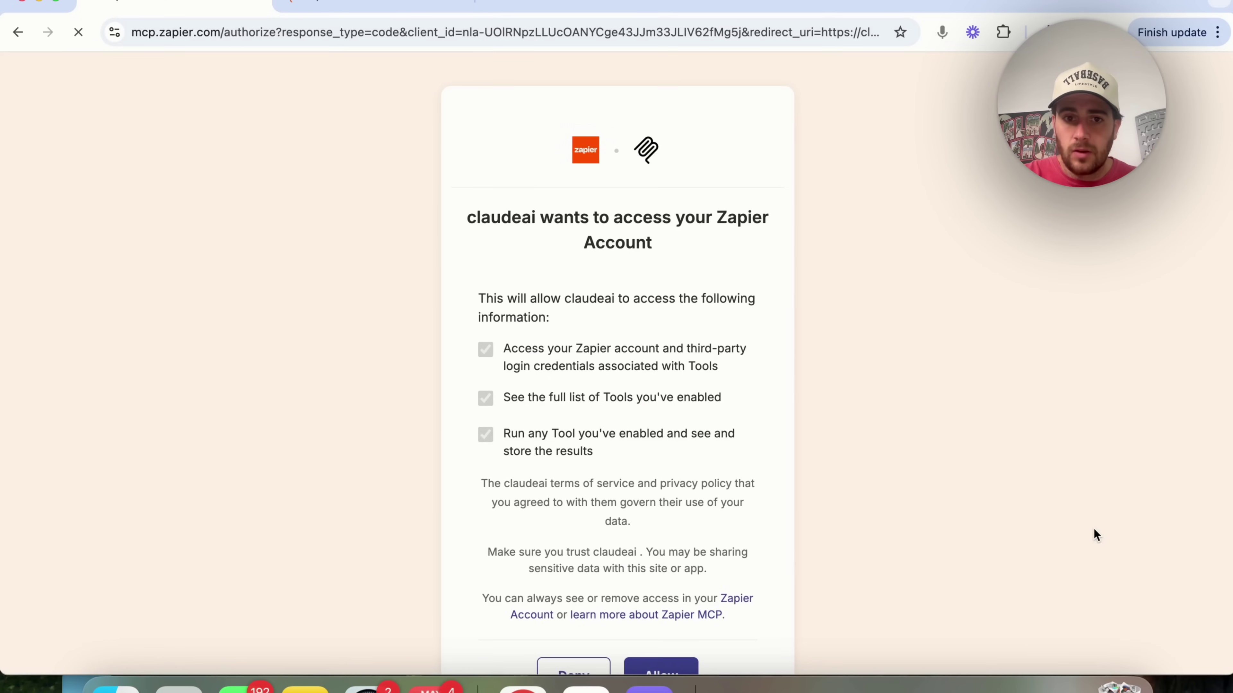
scroll(607, 534, "down", 1)
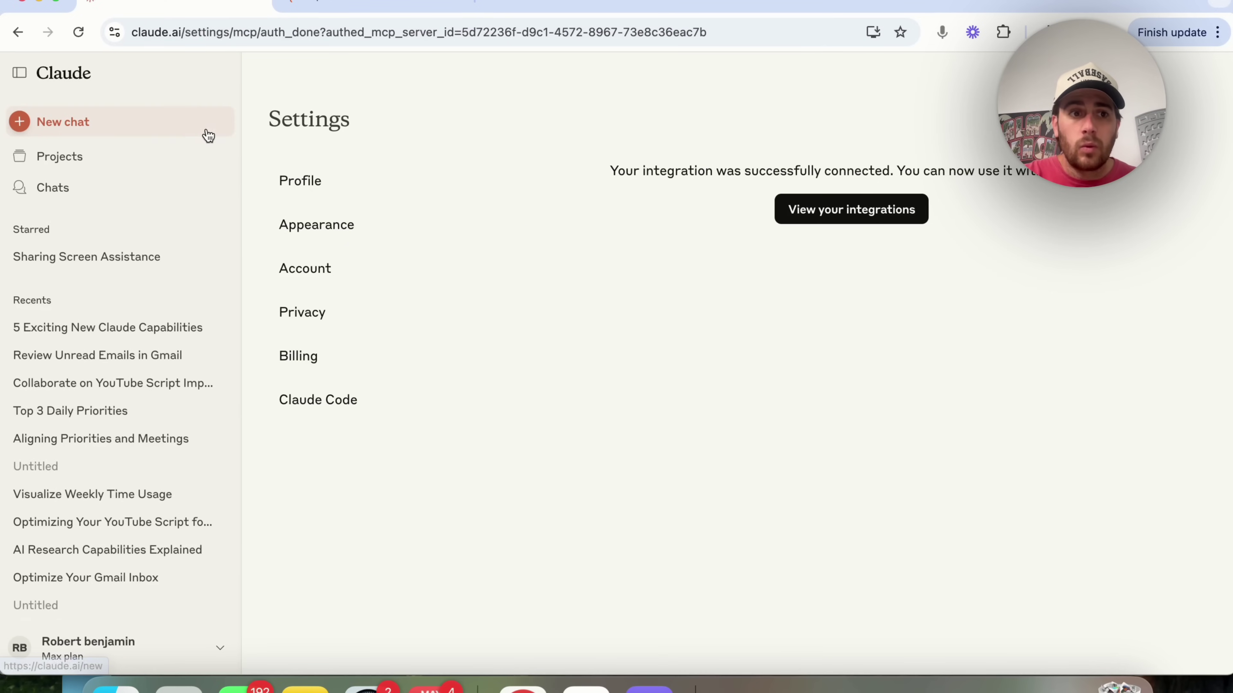
- Check the Zapier integration's 3 tools, including gmail_add_label_to_email, then start a new chat
left_click(852, 216)
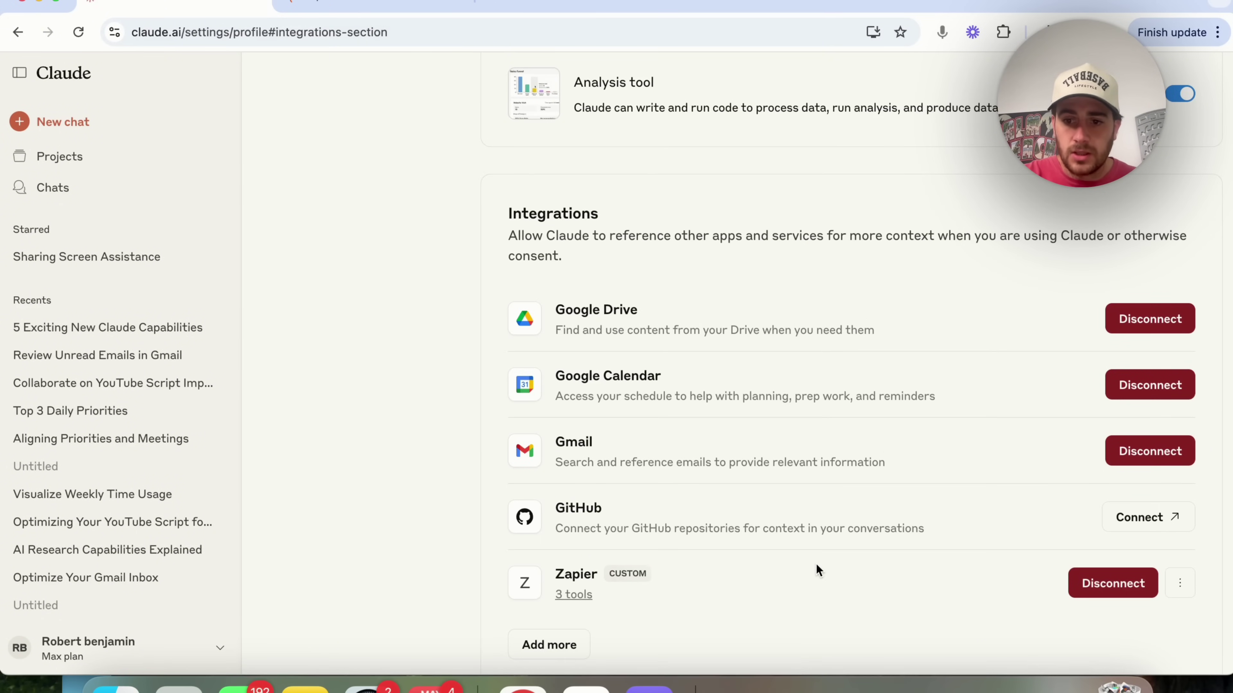
left_click(573, 595)
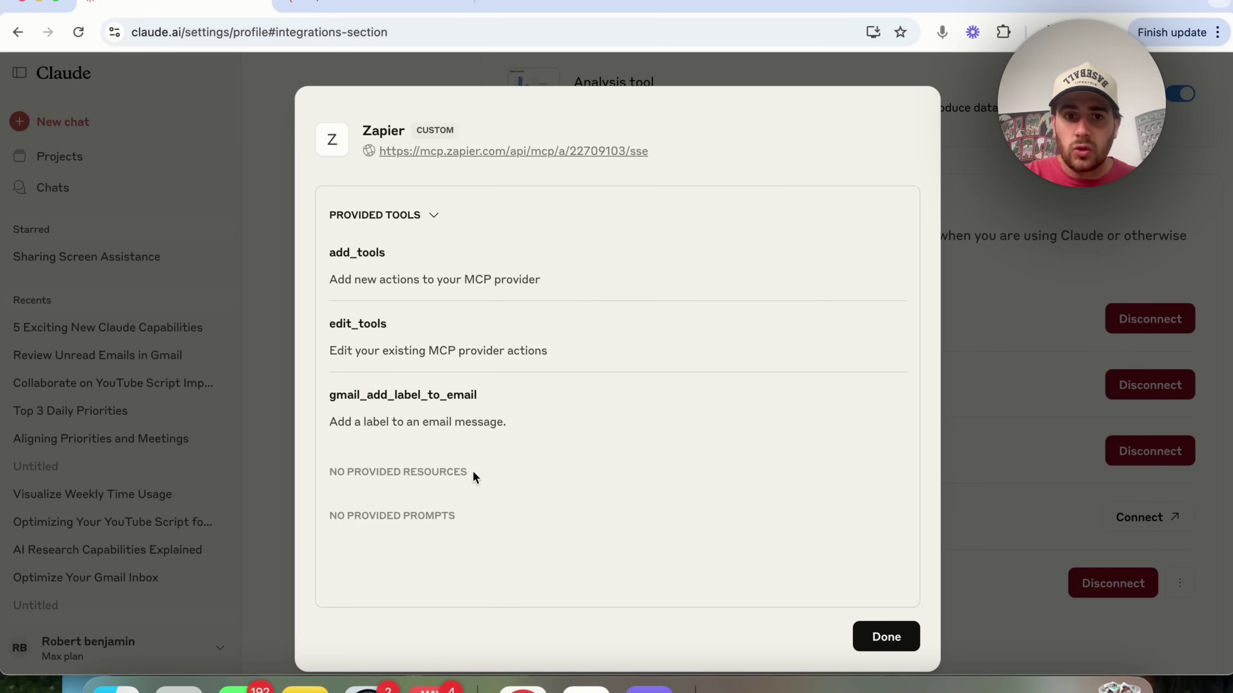
left_click(262, 337)
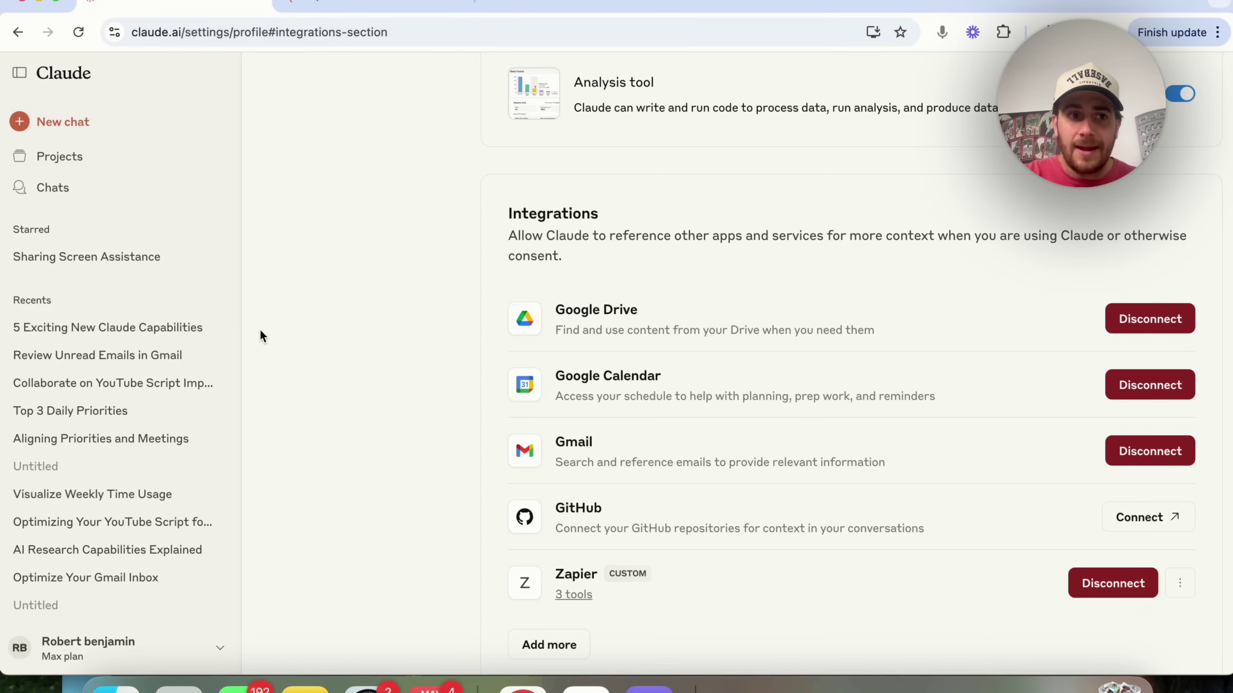
left_click(111, 125)
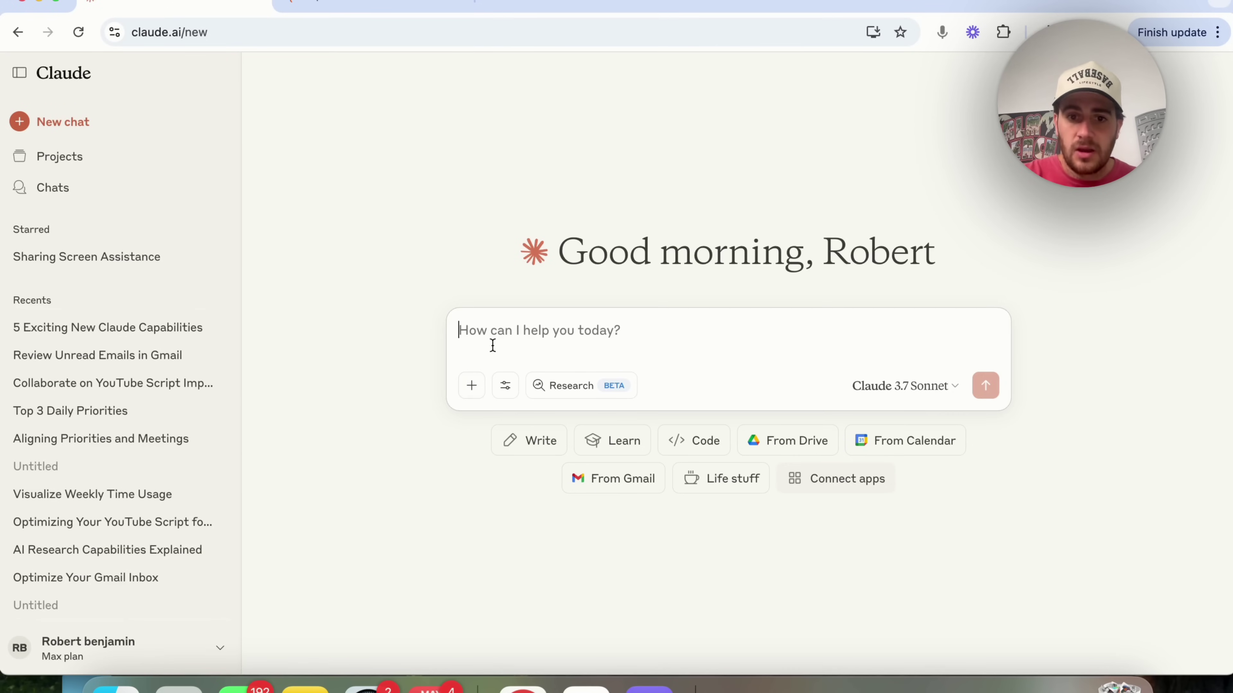
- Check which Zapier tools are enabled in the chat's tool options
left_click(506, 384)
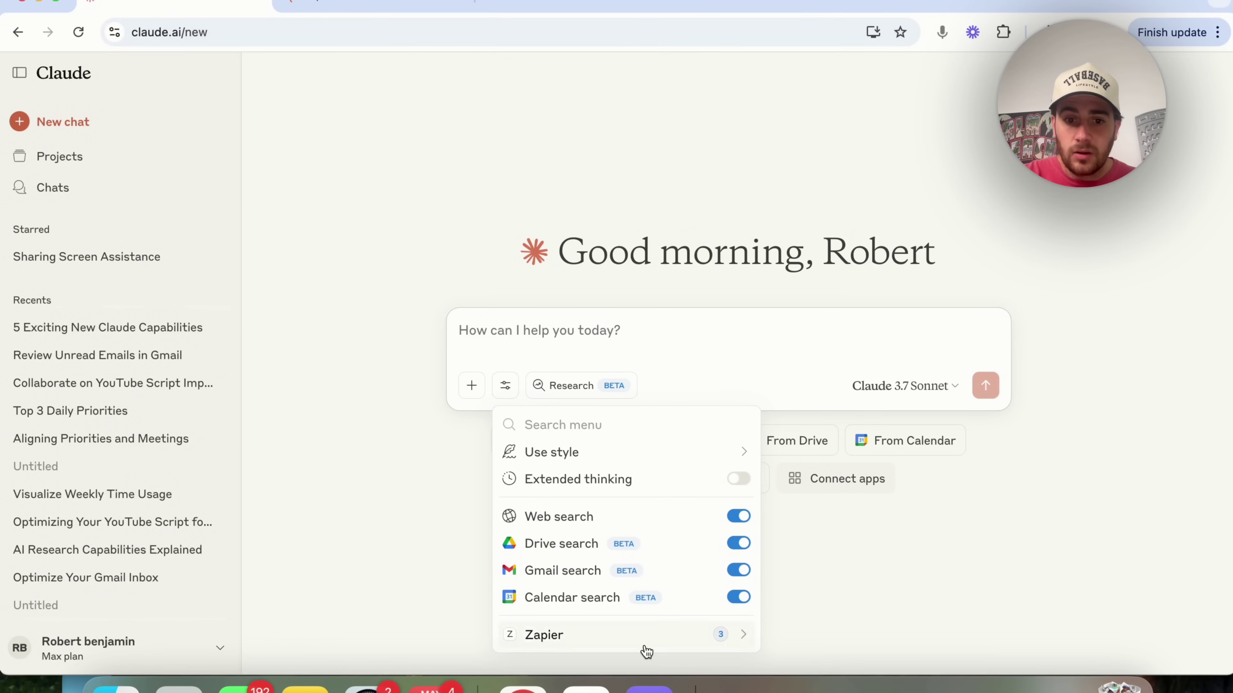
left_click(645, 634)
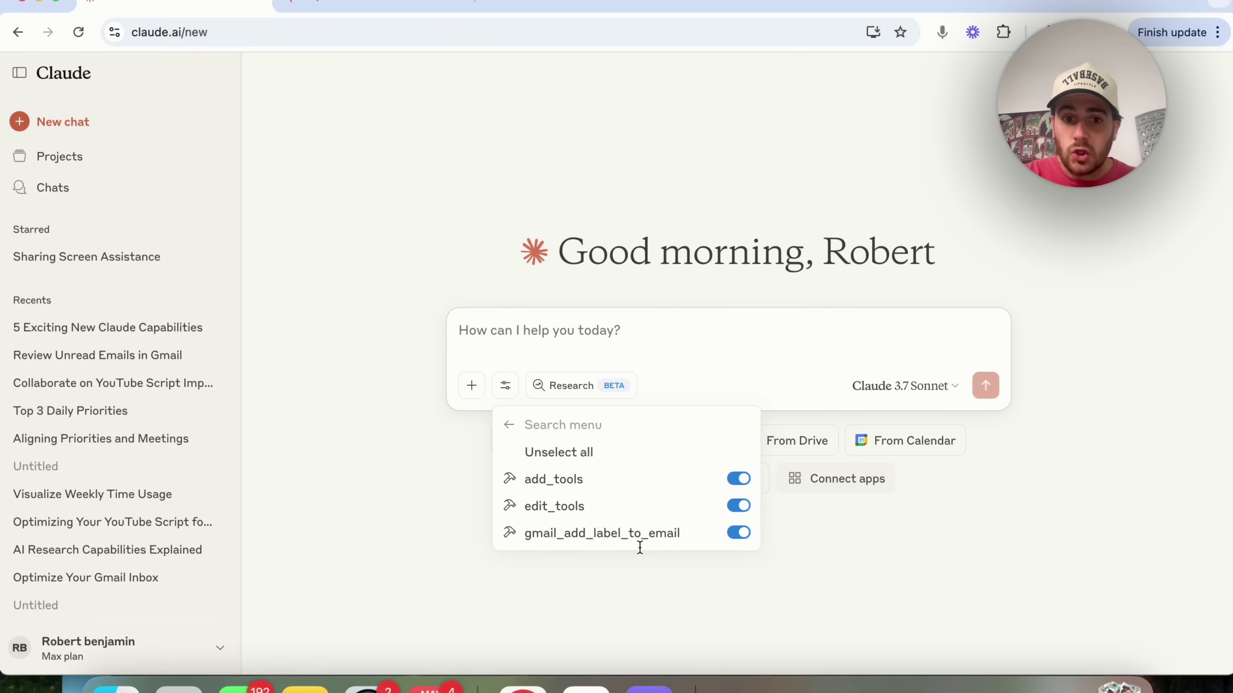
left_click(511, 425)
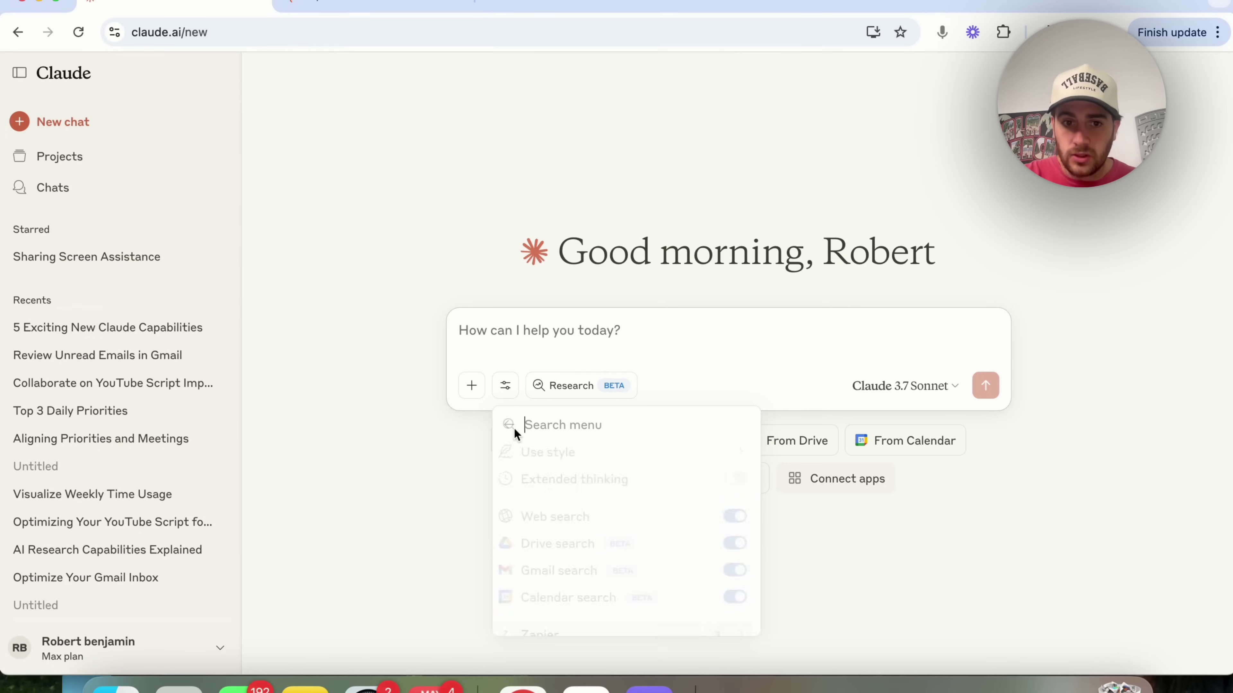
left_click(544, 353)
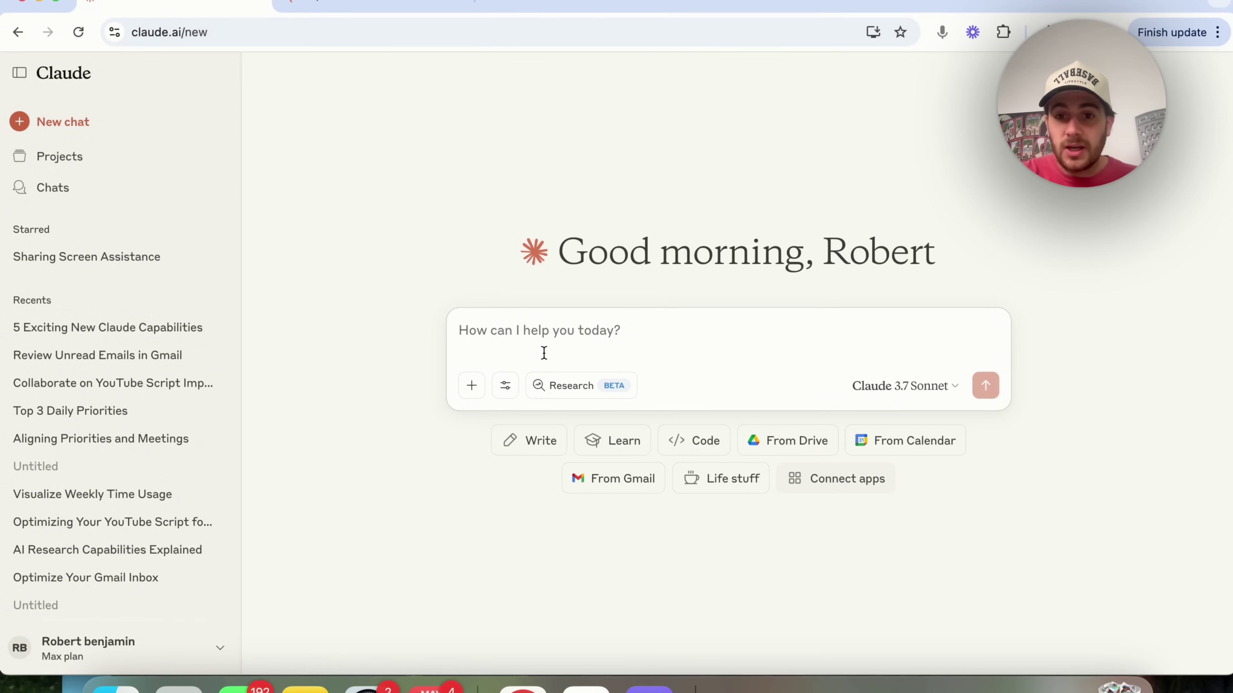
- Toggle Research mode, leaving it switched on
left_click(565, 388)
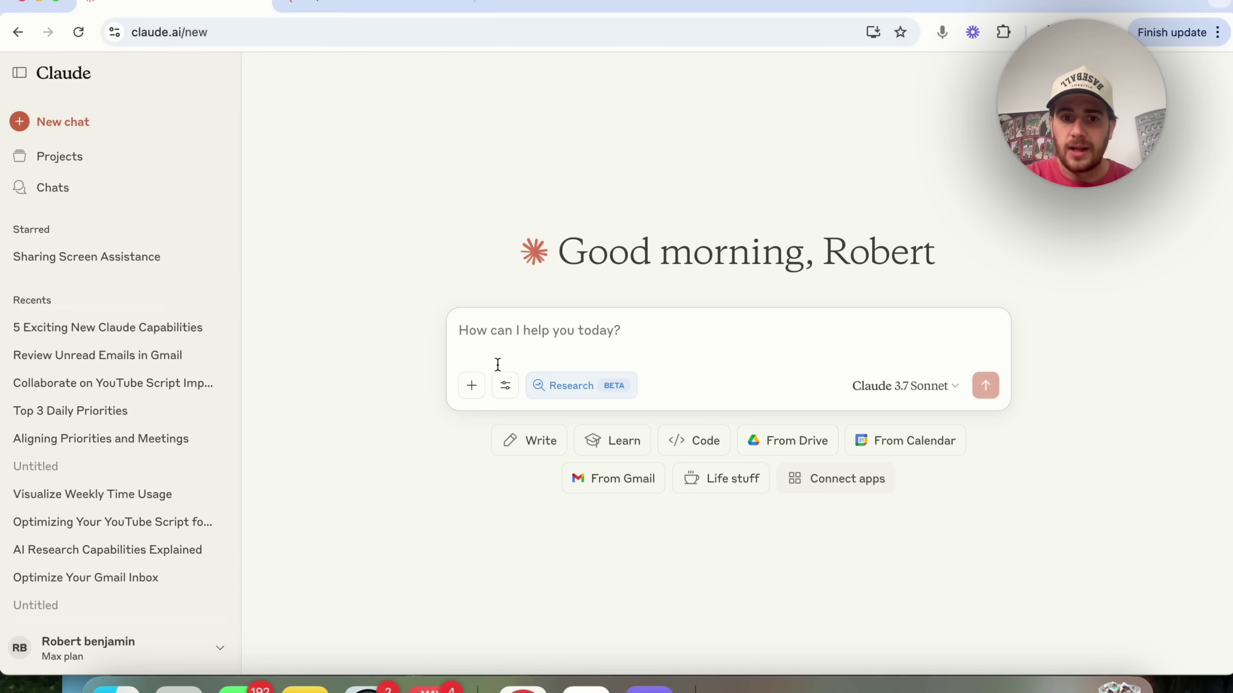
left_click(558, 399)
left_click(565, 397)
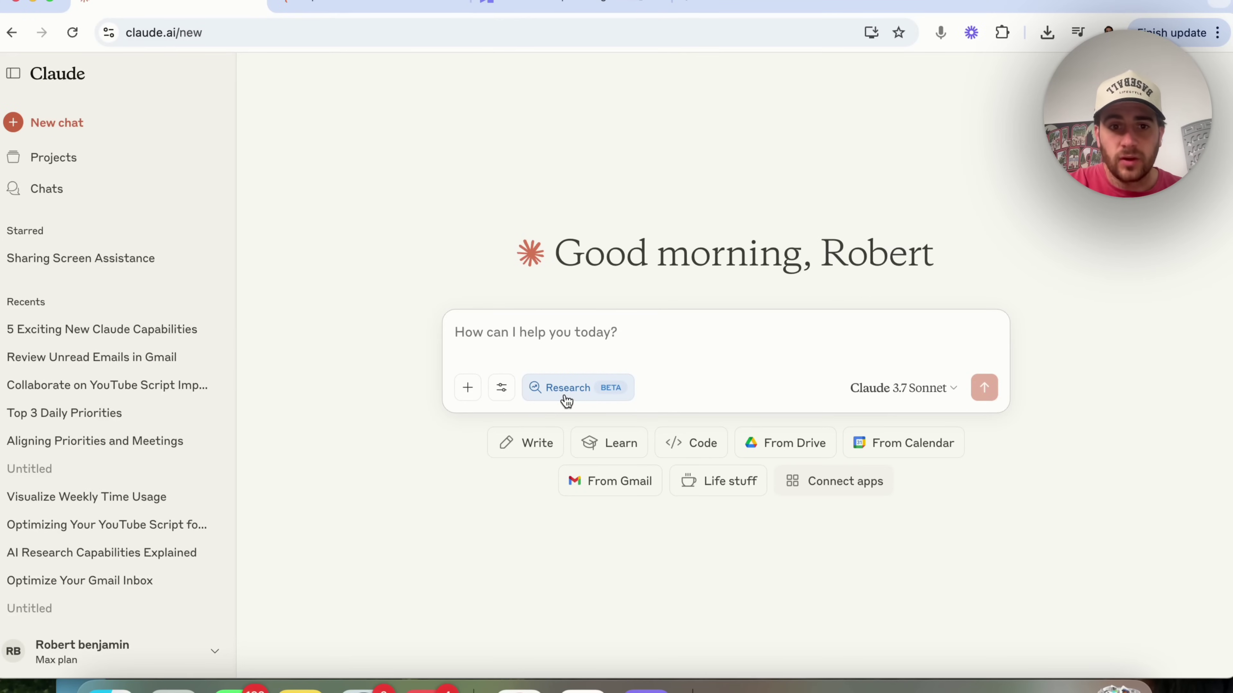
- Turn Research mode off and look at the Zapier tools list
left_click(562, 398)
left_click(501, 387)
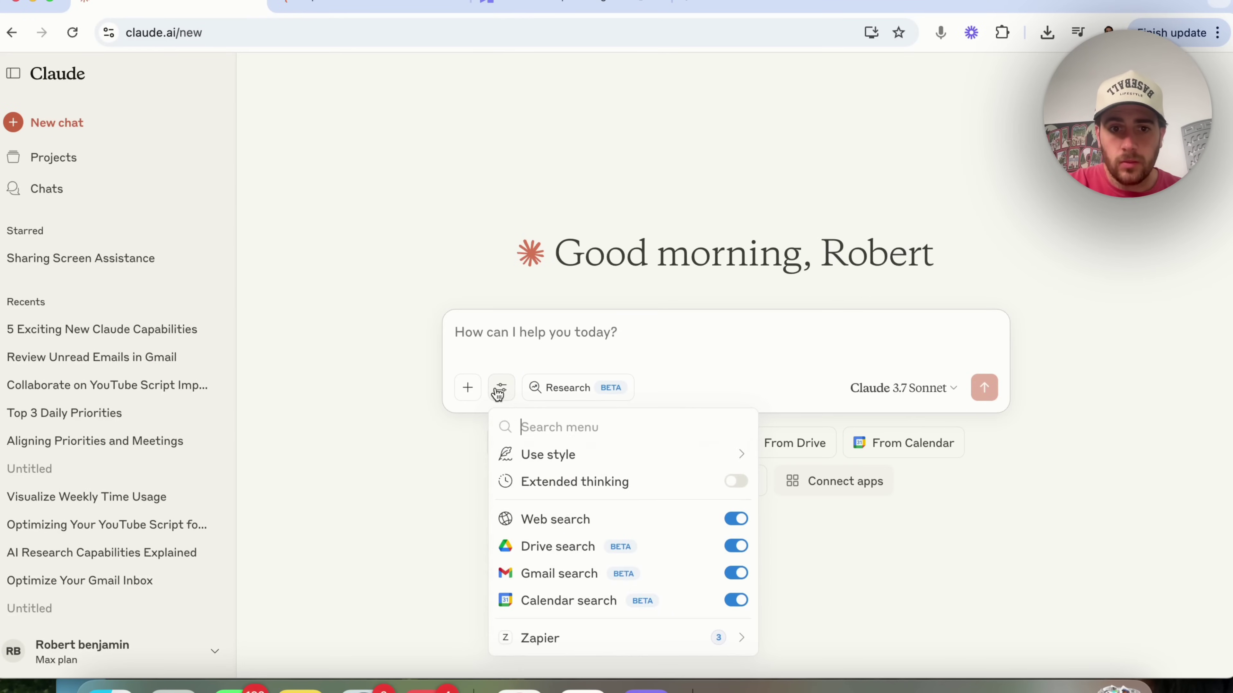
left_click(603, 648)
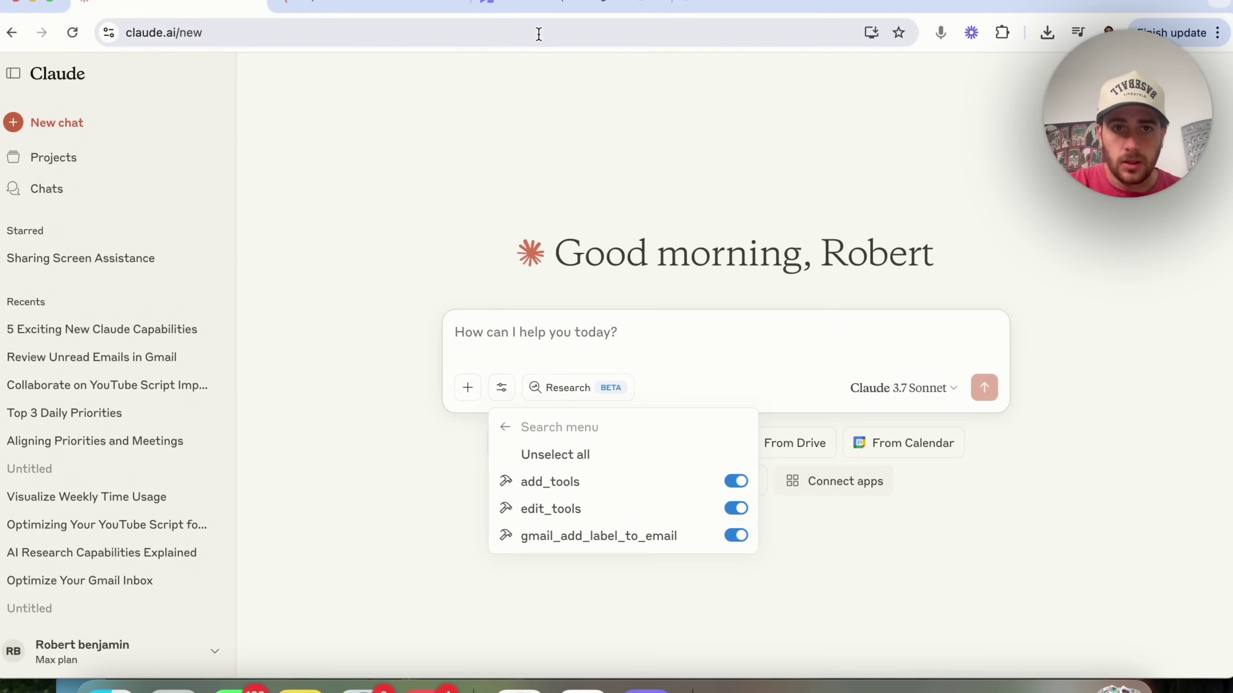
- Reload the chat page and confirm Zapier now offers gmail_send_email
left_click(524, 26)
key("Return")
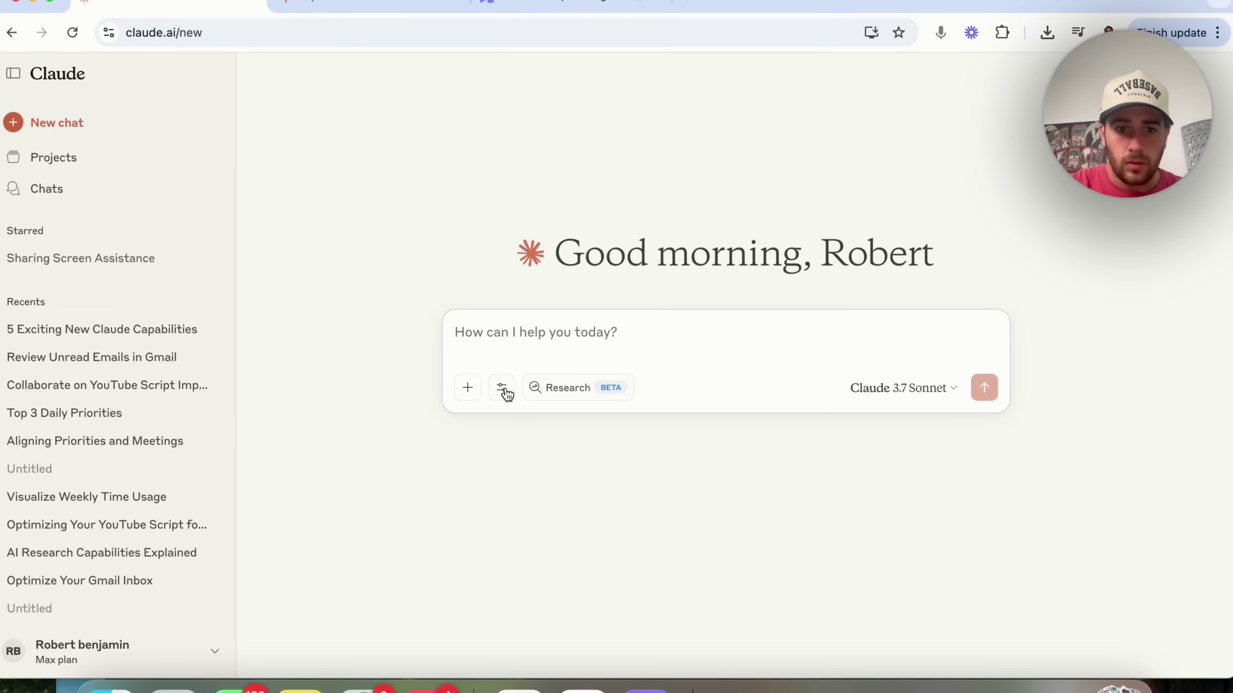
left_click(503, 390)
left_click(585, 639)
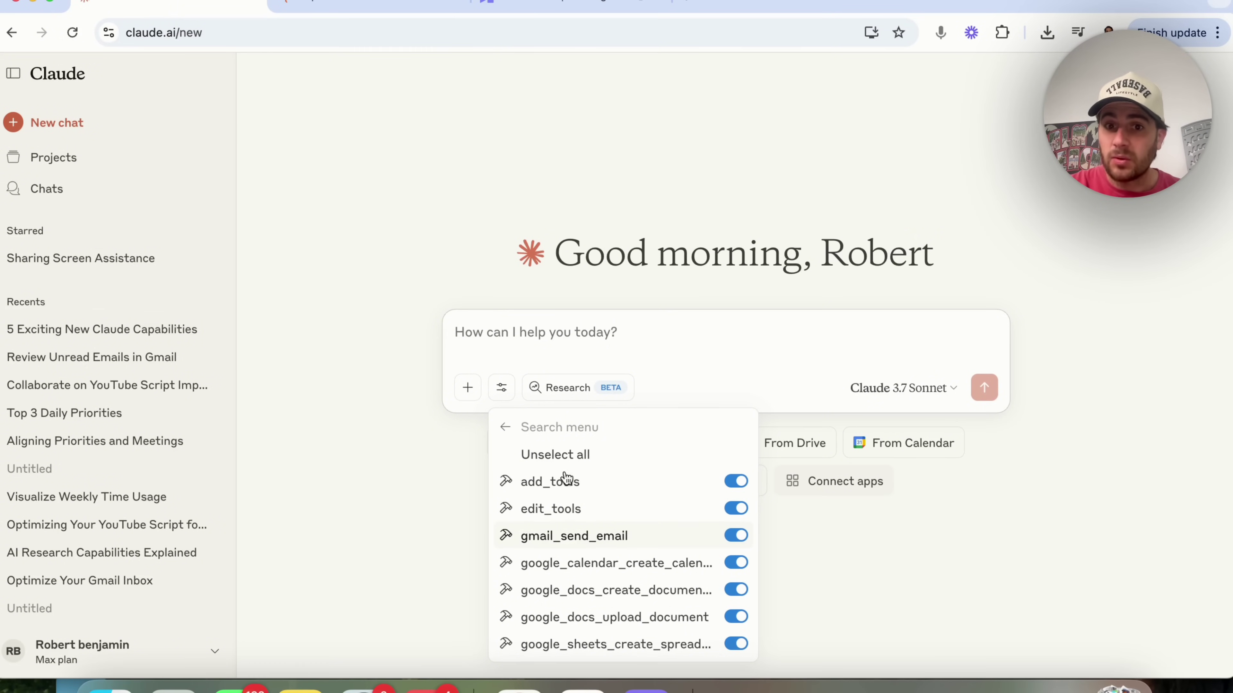
left_click(540, 333)
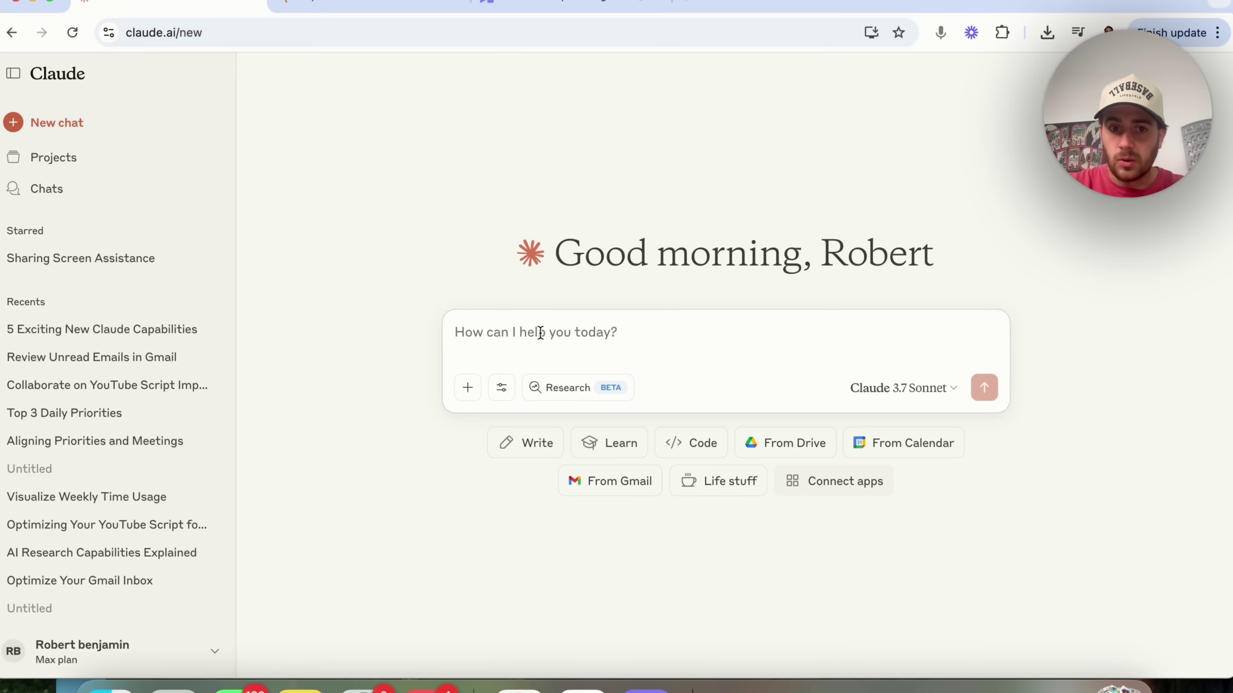
- Ask Claude to email the recipient via Zapier's Gmail integration with three paragraphs praising his latest video
type("Please")
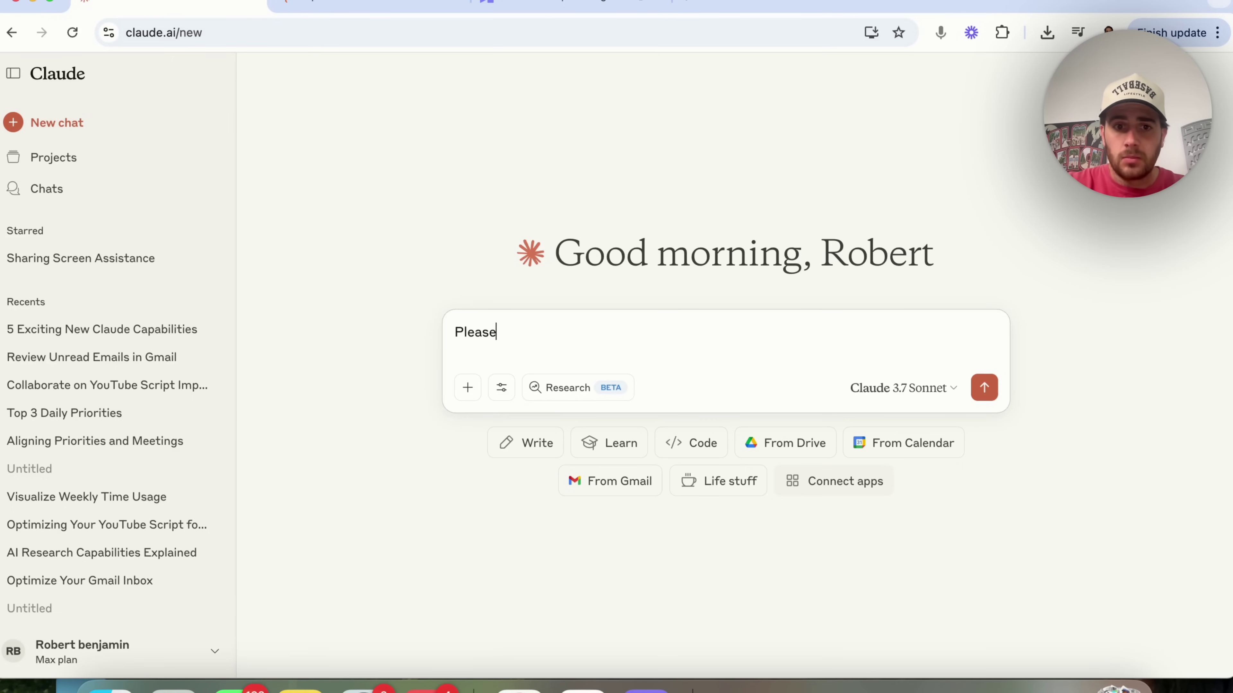
type(" use the gmail inte")
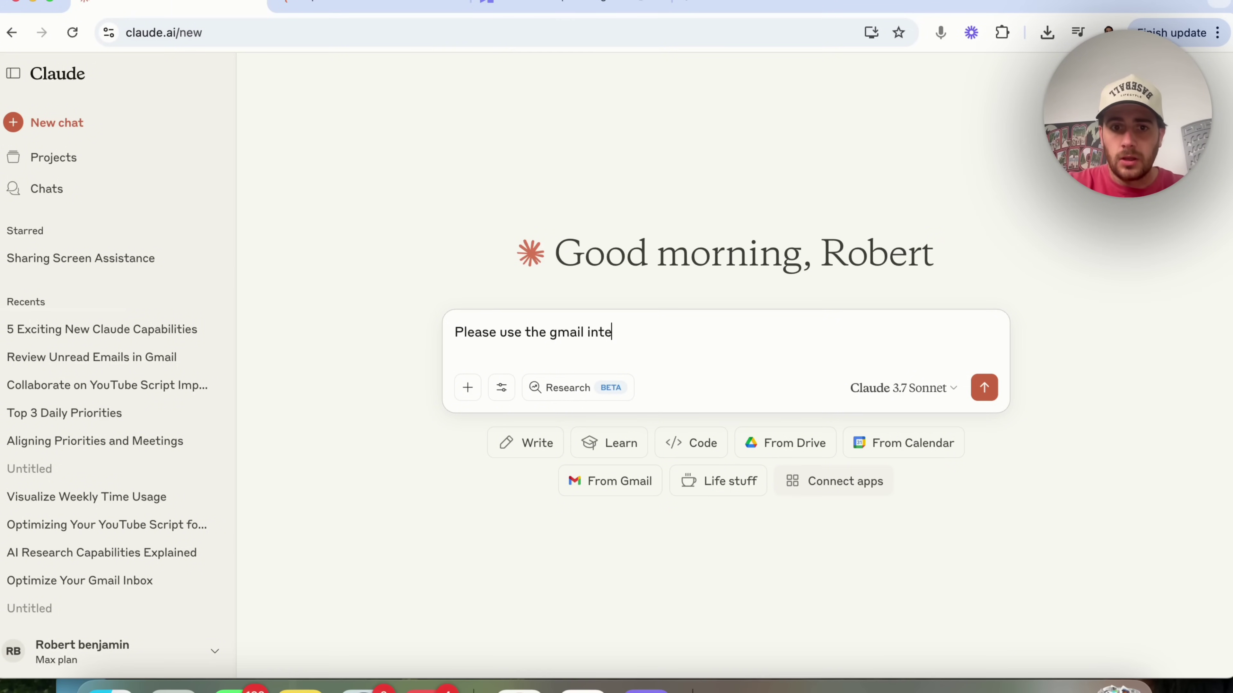
type("gration with zapier a")
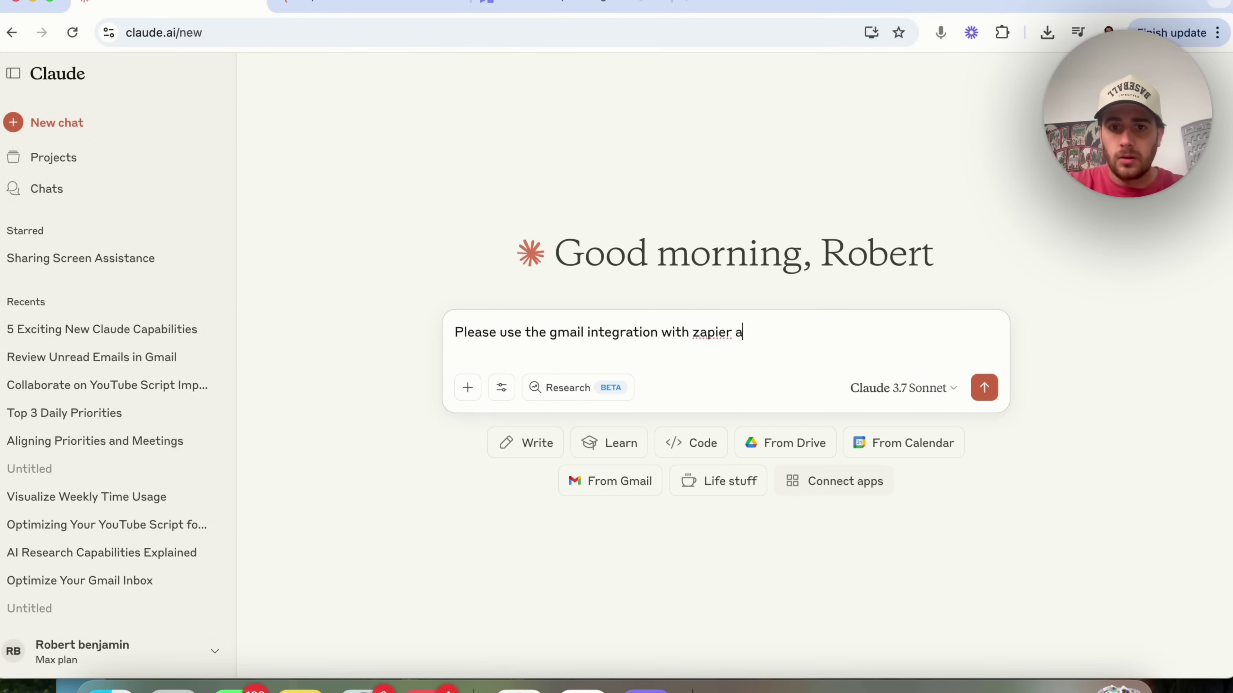
type("nd send an email")
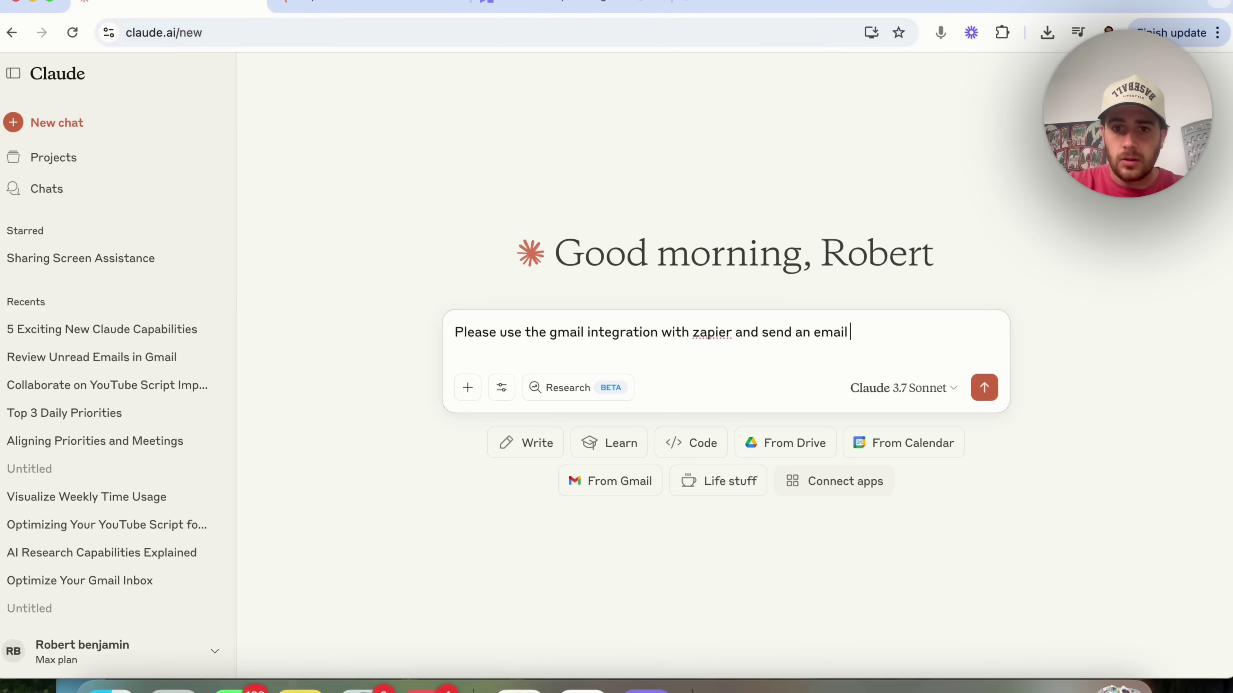
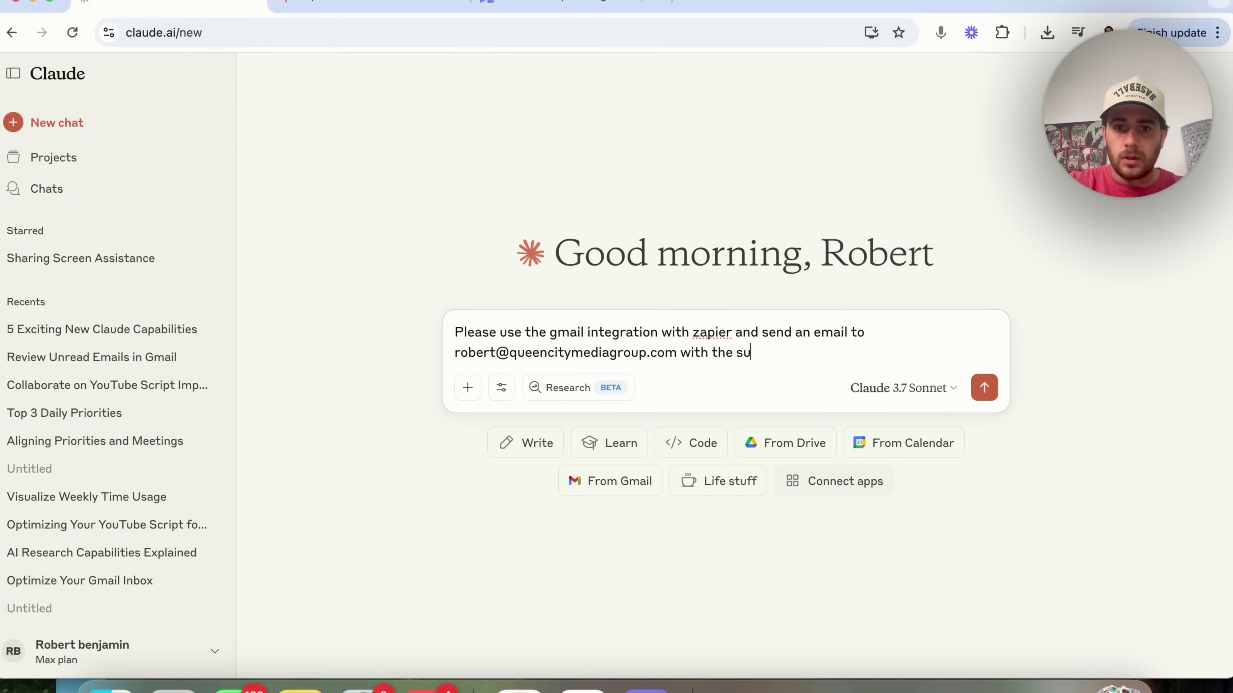
type("ine 'love your latest vieo")
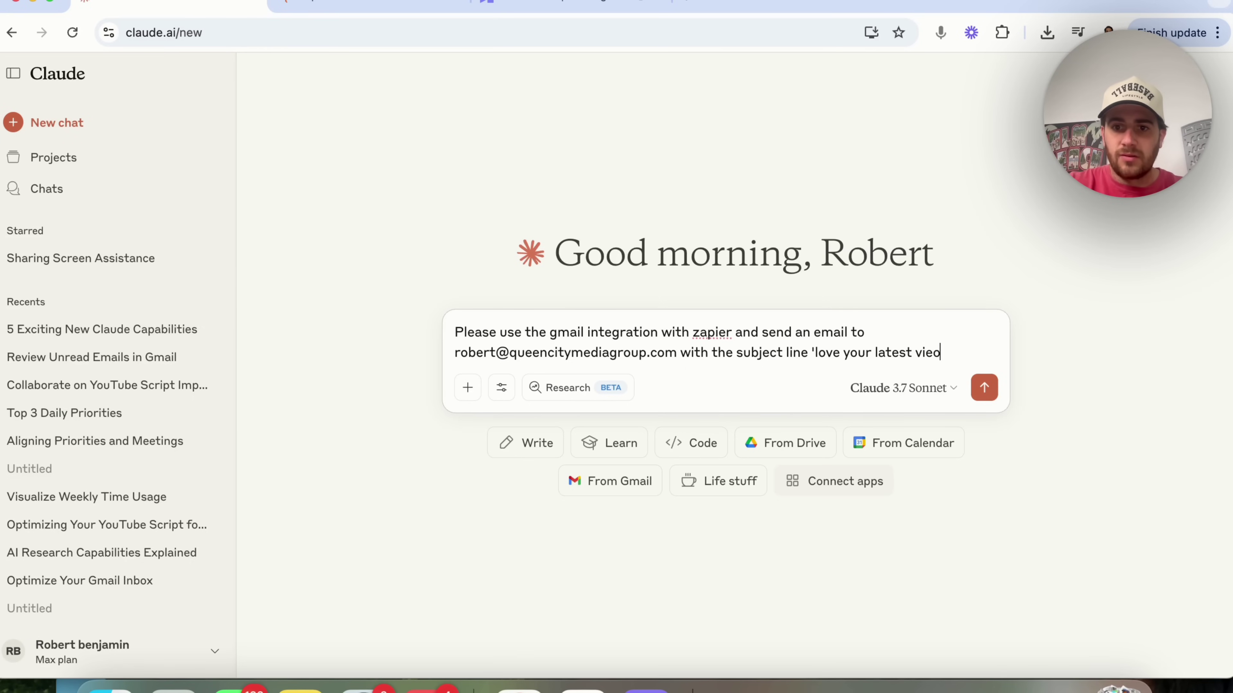
key("BackSpace")
key("BackSpace")
type("d")
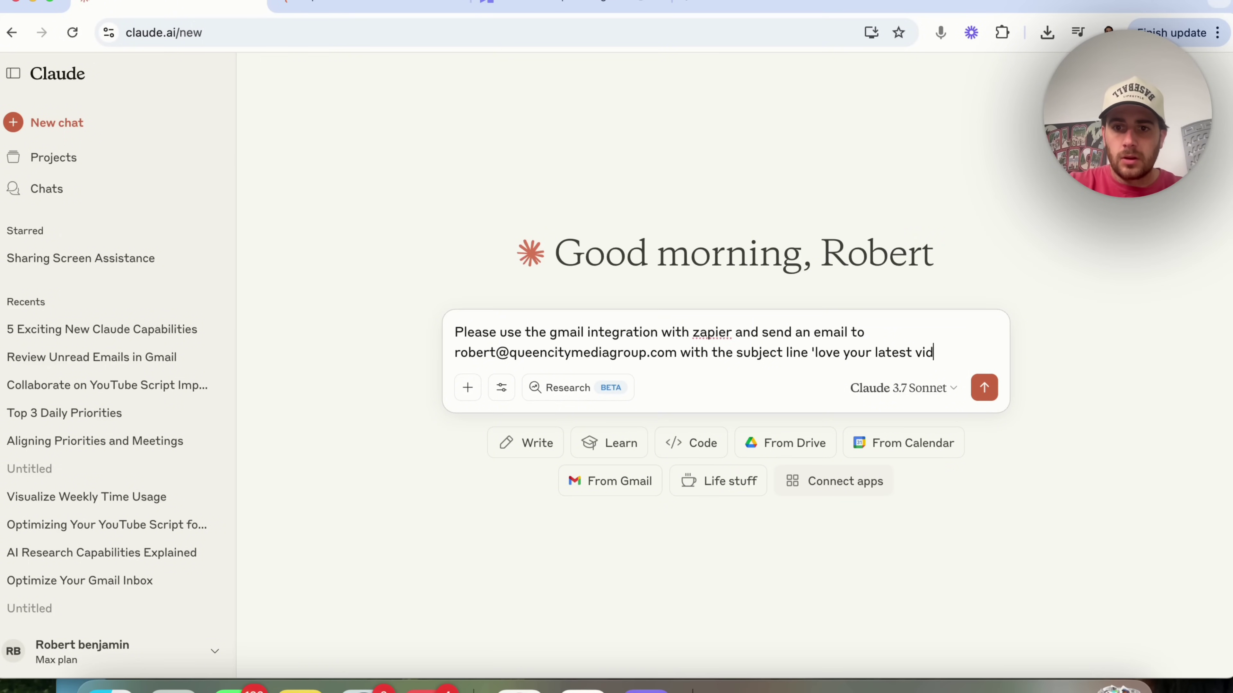
type("eo' and write ")
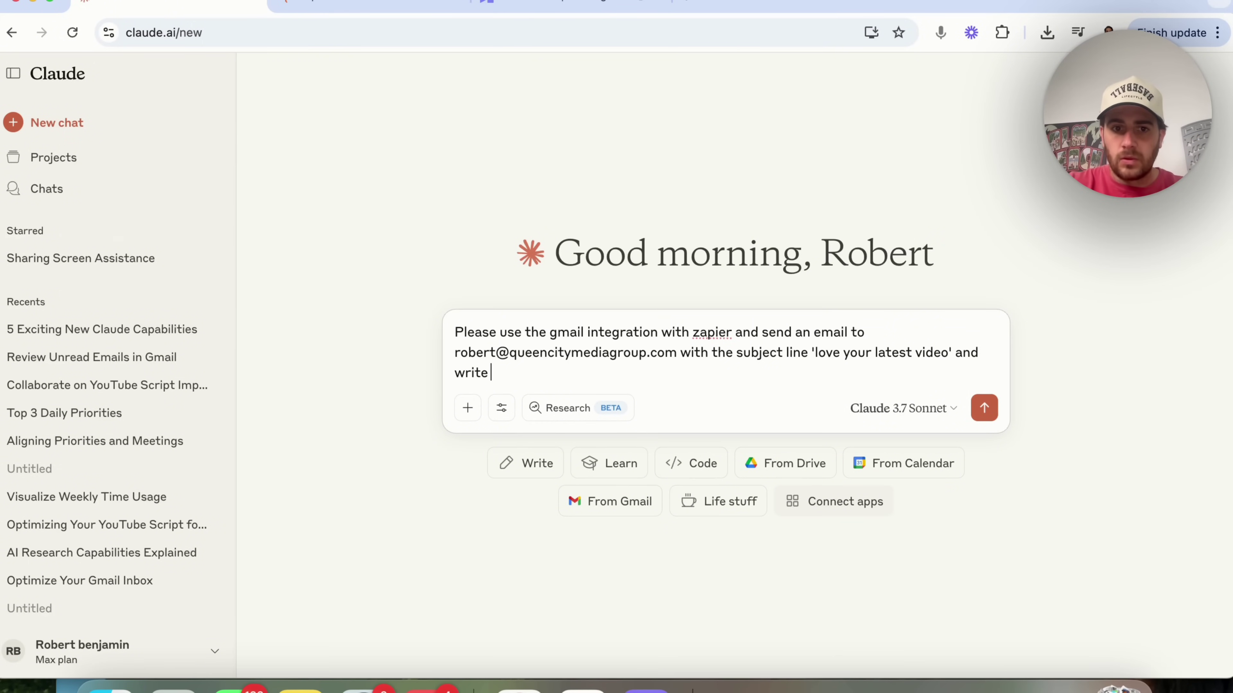
type("him 3 paragraphs abo")
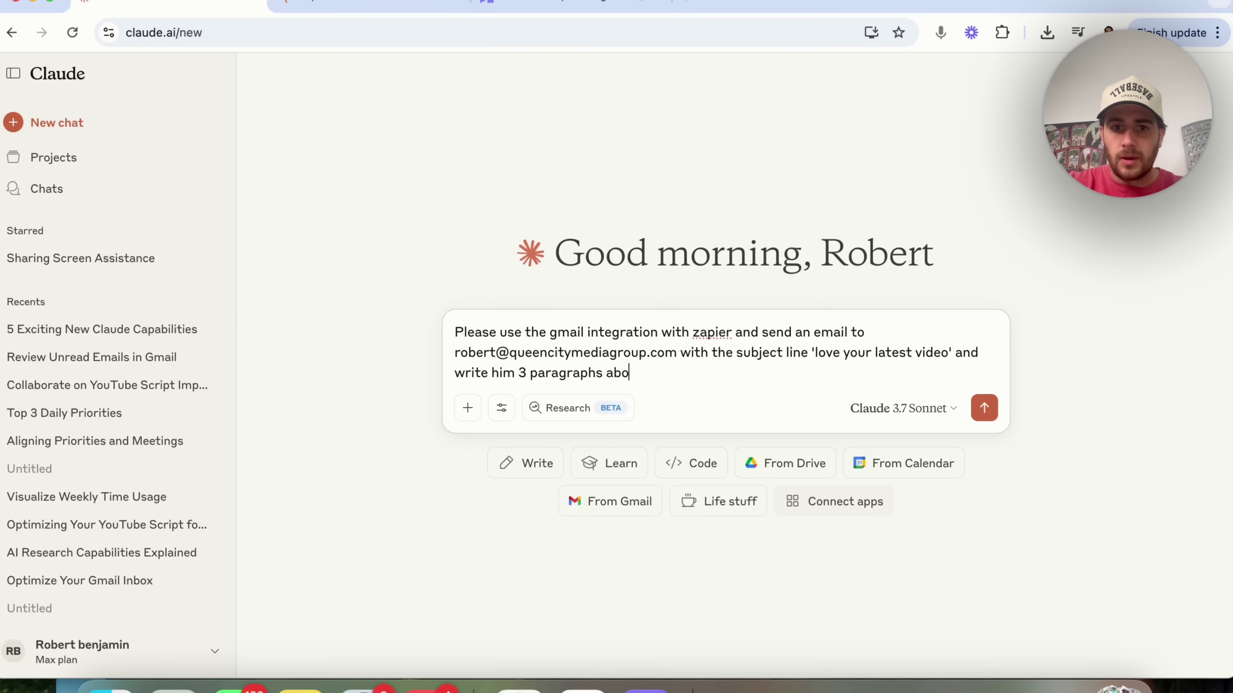
type("ut how we loved ")
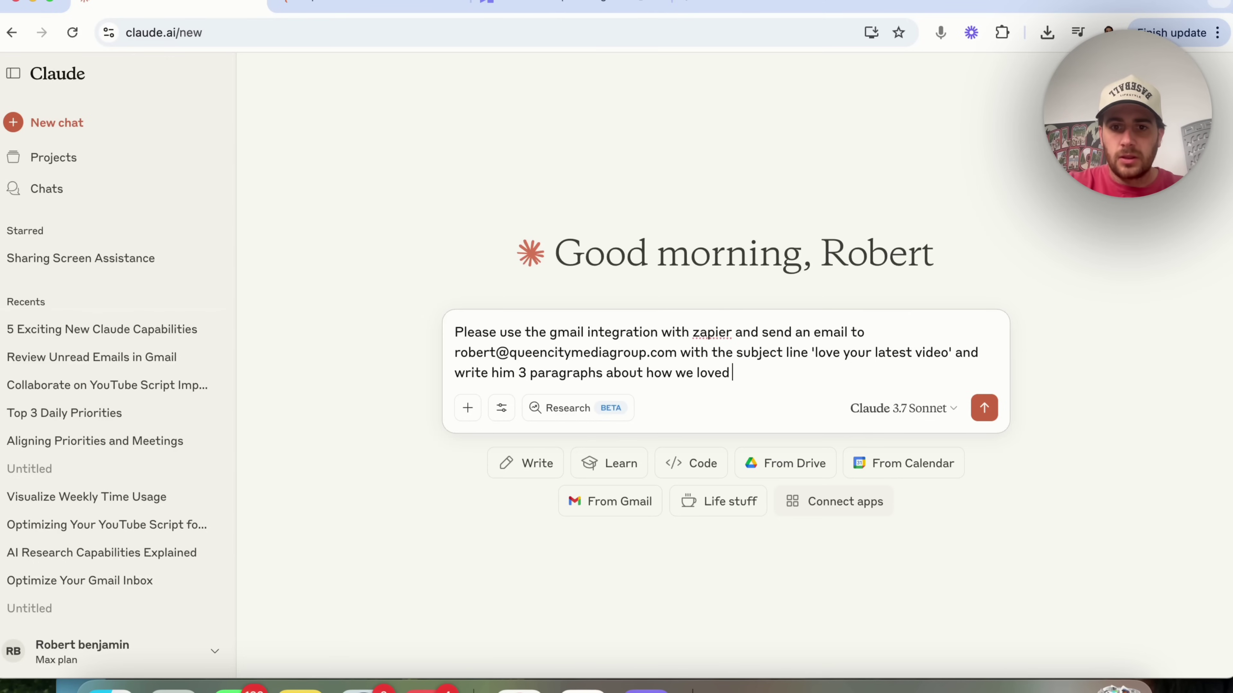
type("his latest video")
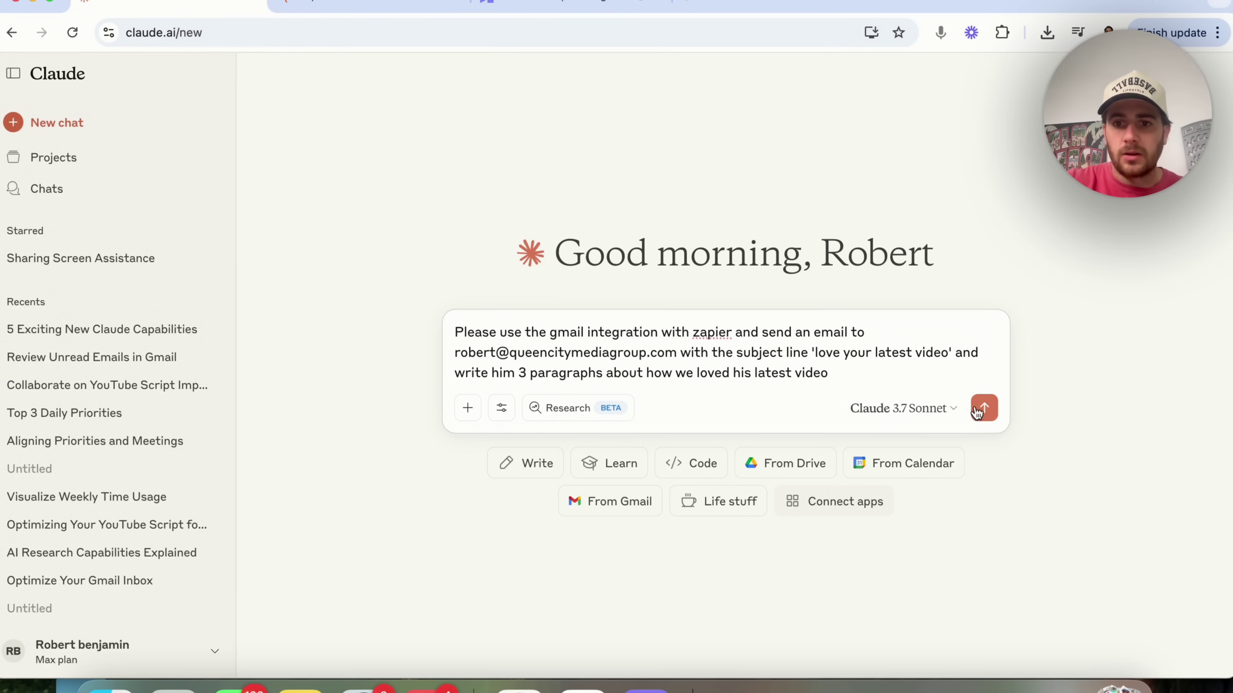
left_click(985, 410)
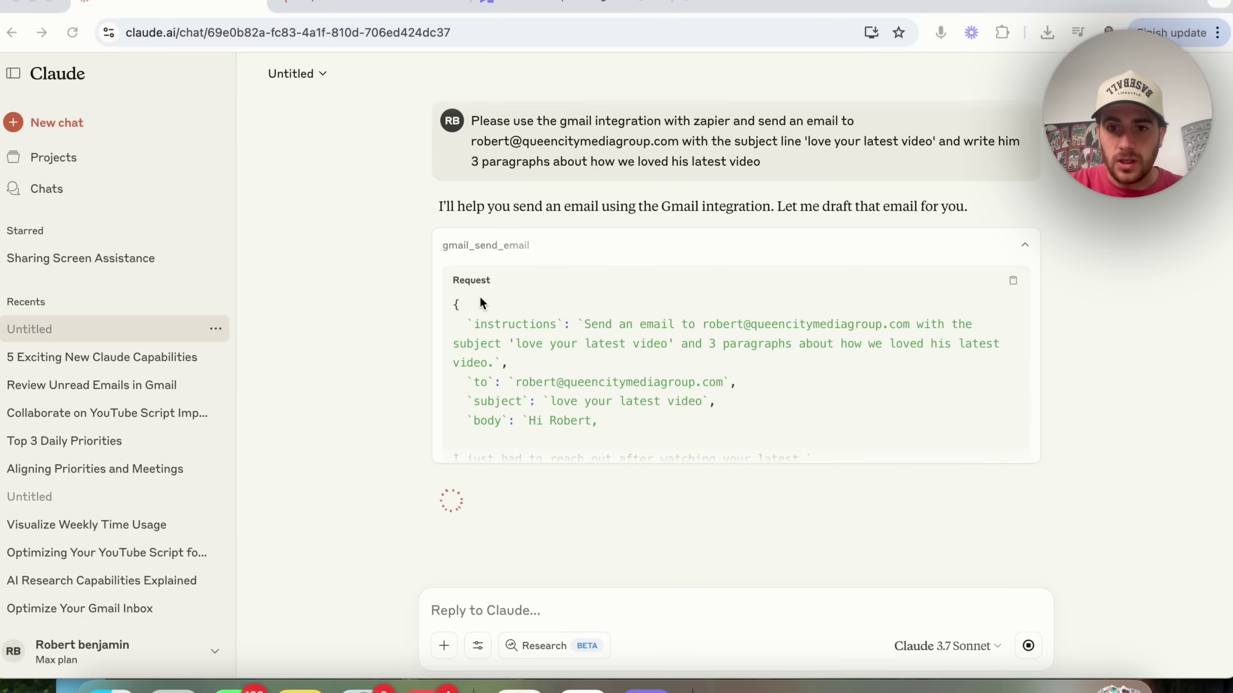
- Allow the Zapier gmail_send_email action to run once
scroll(518, 351, "down", 2)
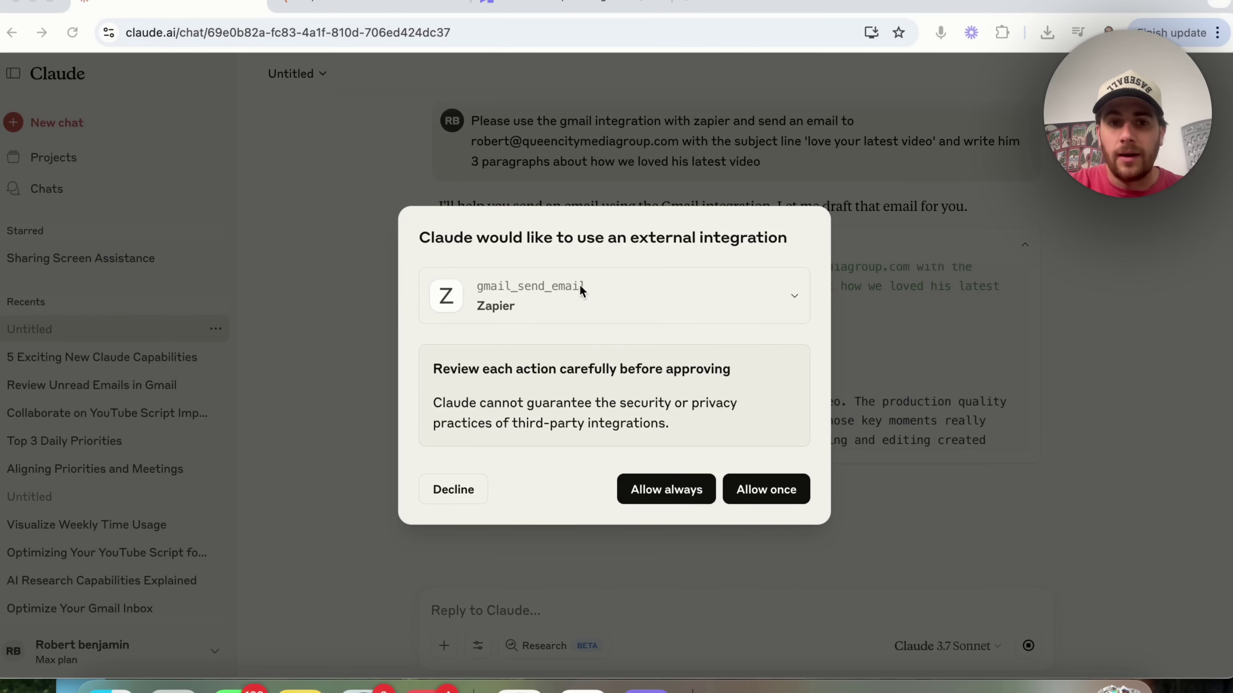
left_click(783, 500)
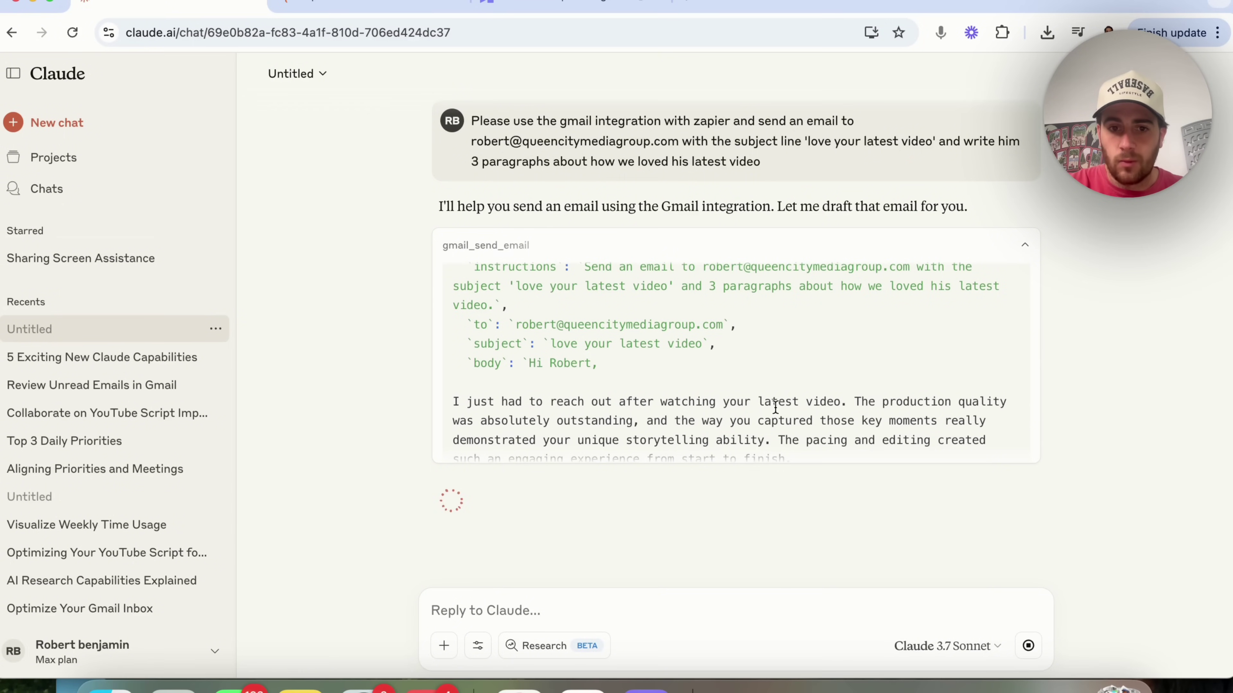
- Enlarge the page and read through the gmail_send_email request and its response
scroll(776, 408, "down", 5)
scroll(774, 406, "down", 3)
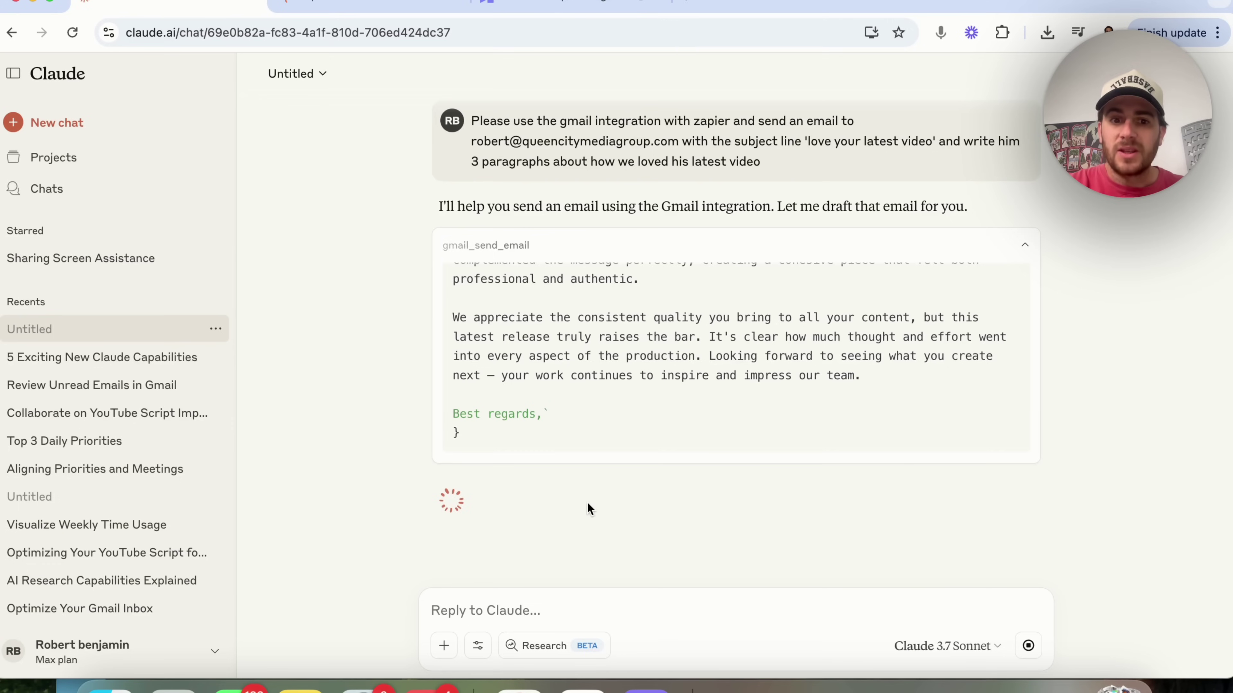
scroll(554, 290, "up", 8)
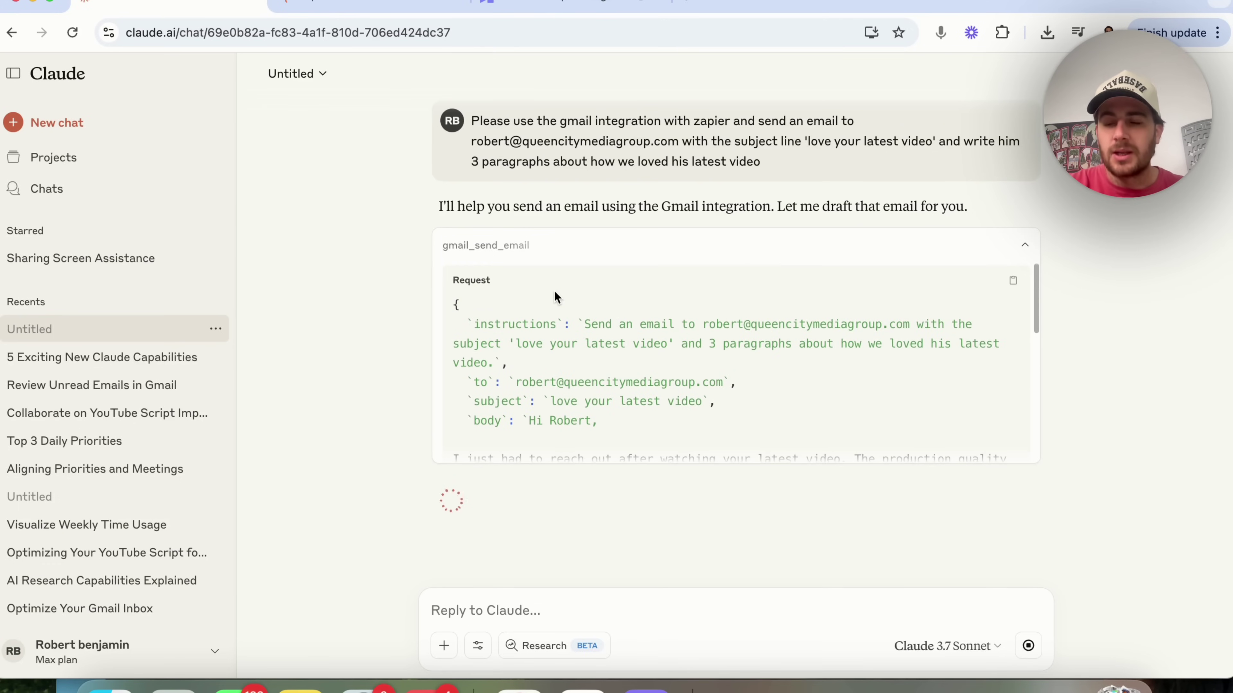
key("super+equal")
key("super+equal")
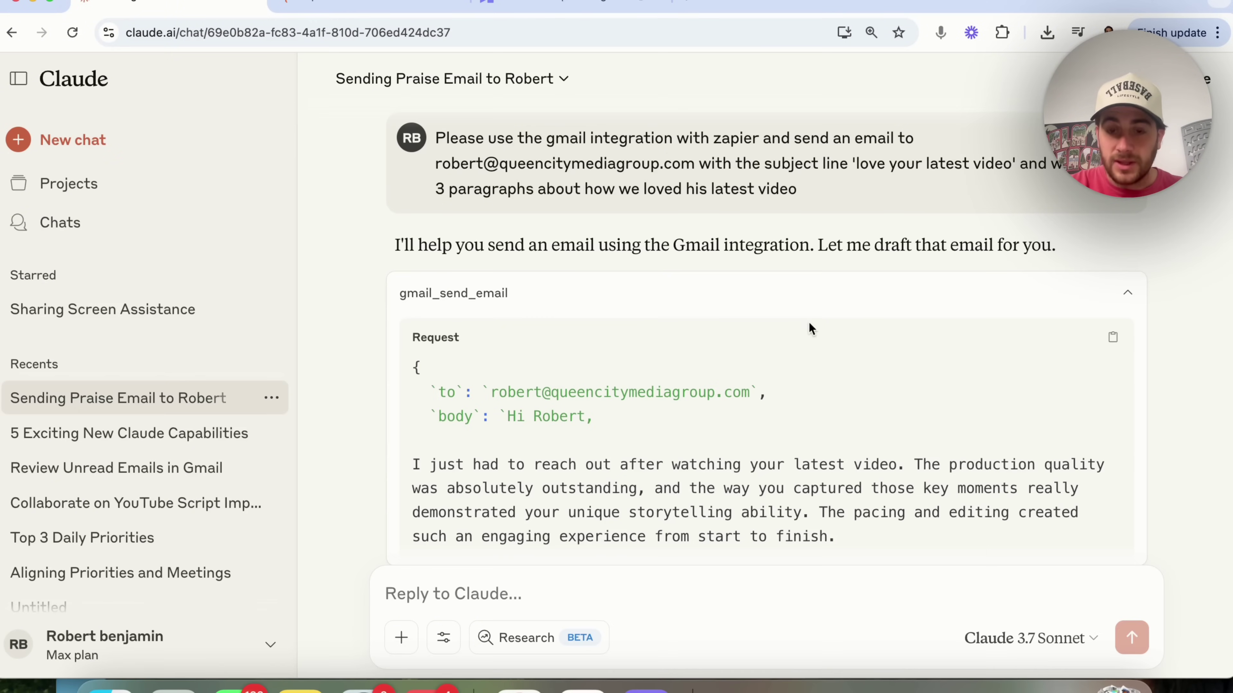
scroll(809, 416, "down", 1)
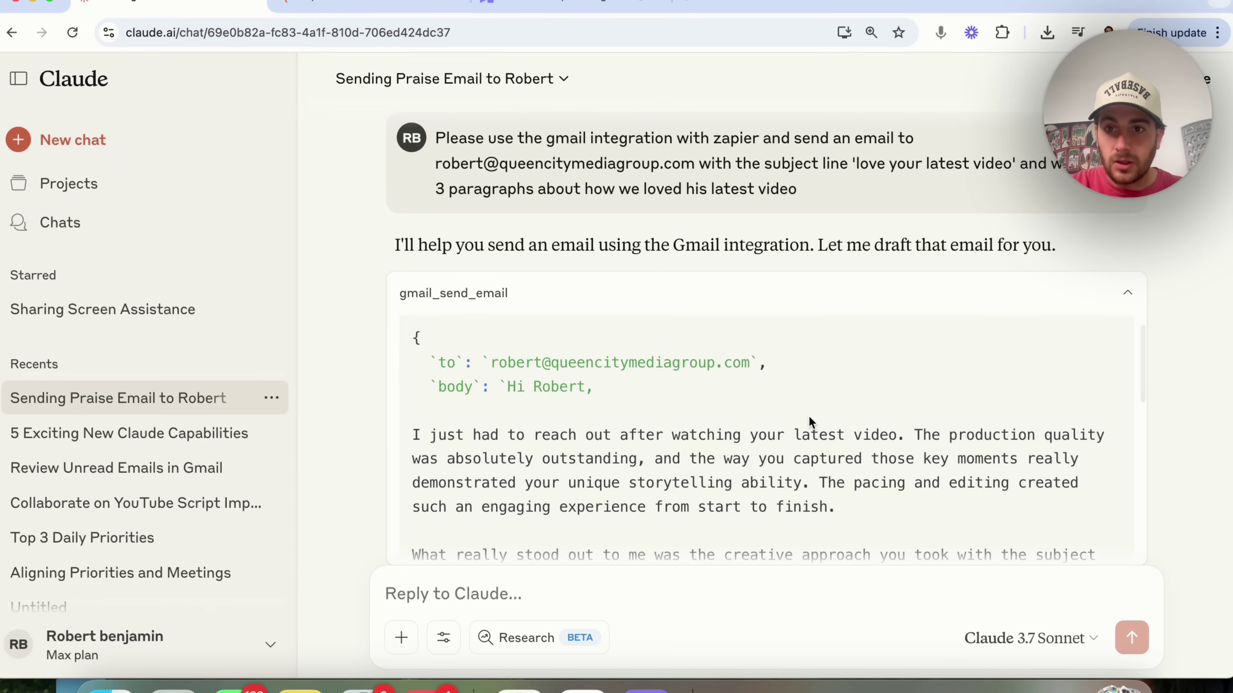
scroll(831, 402, "down", 1)
scroll(825, 412, "up", 2)
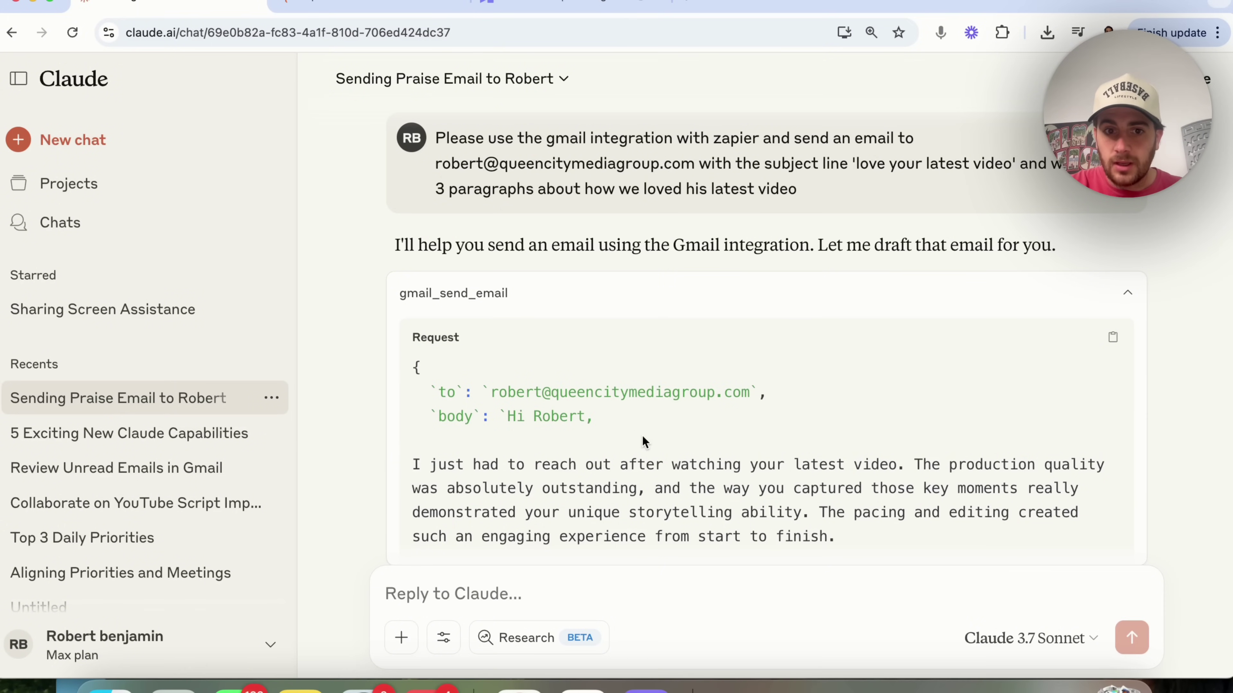
scroll(642, 435, "down", 3)
scroll(642, 435, "down", 10)
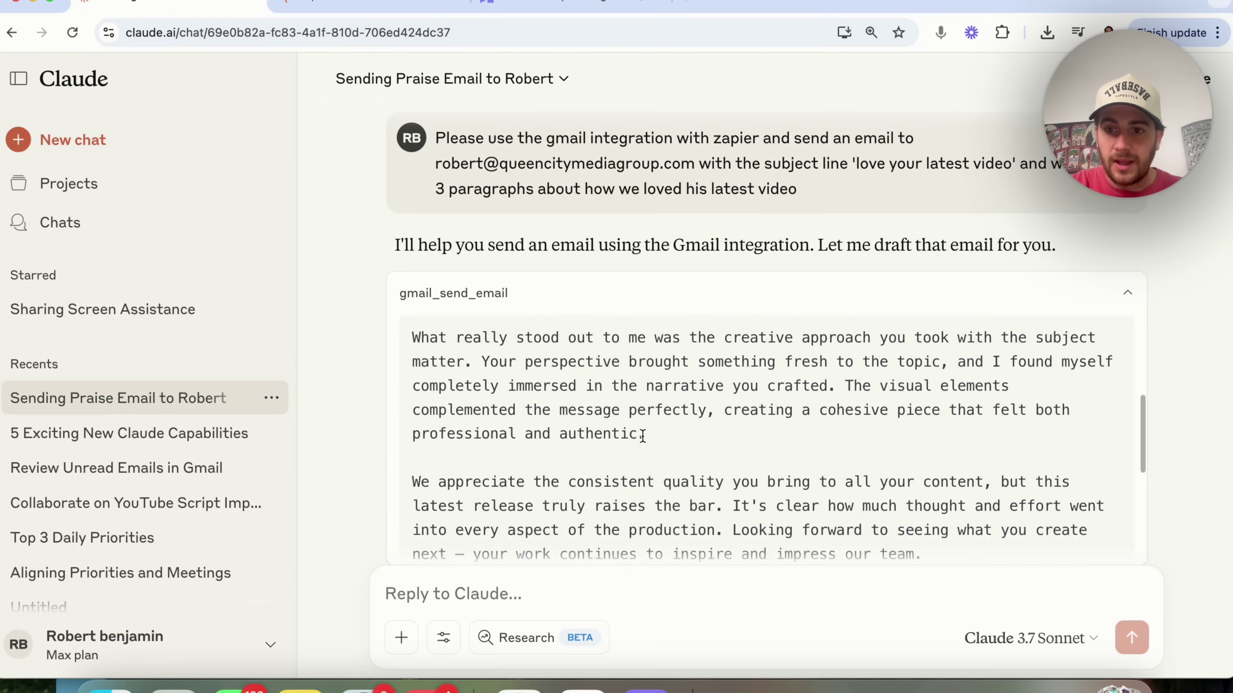
scroll(642, 436, "down", 4)
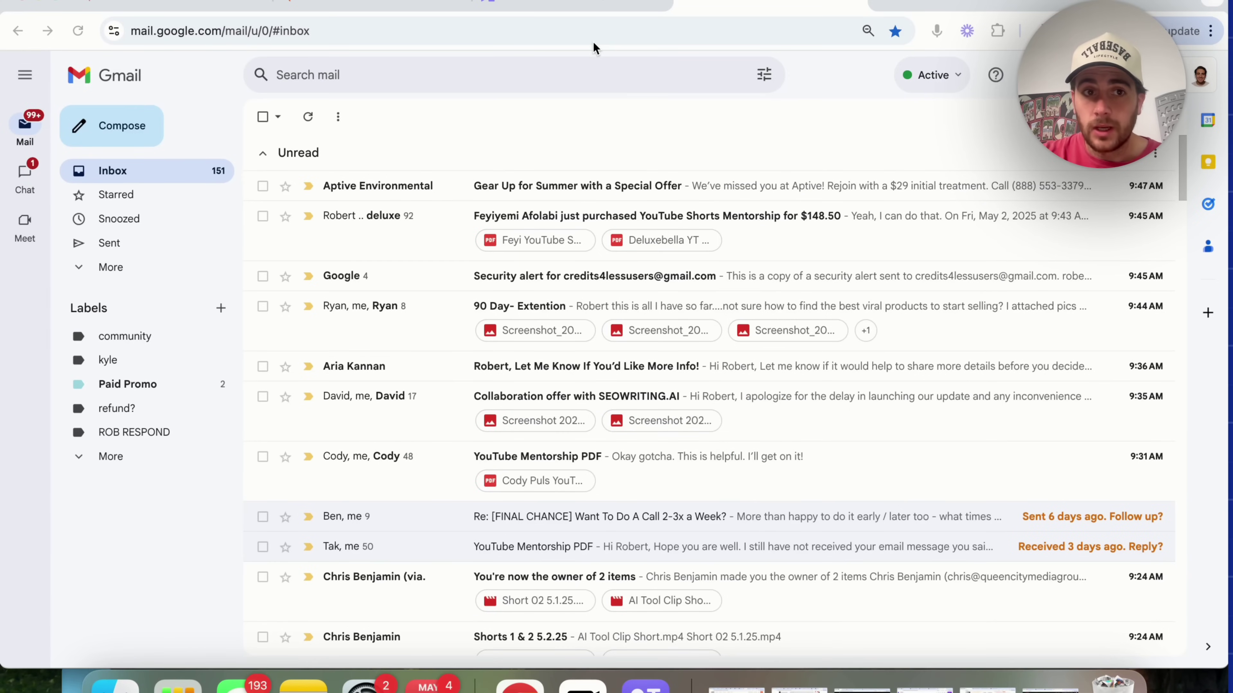
- Reload Gmail from the address bar and open the newly arrived 'love your latest video' message
left_click(578, 35)
key("Escape")
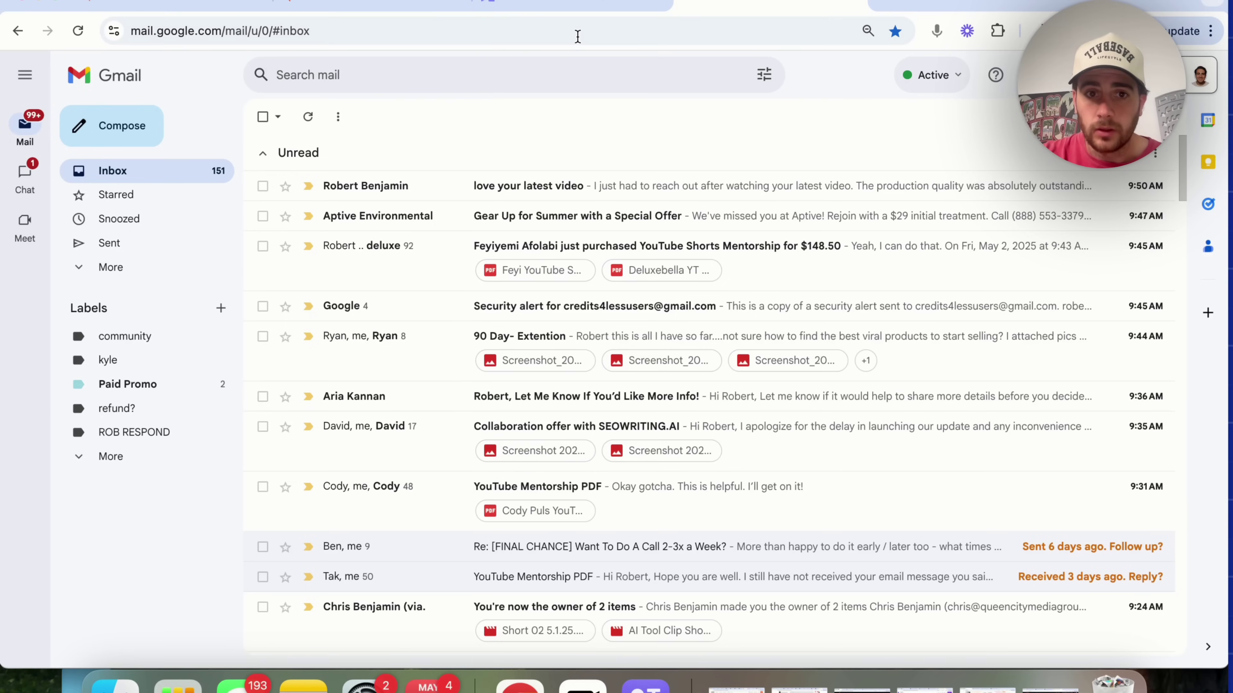
left_click(549, 192)
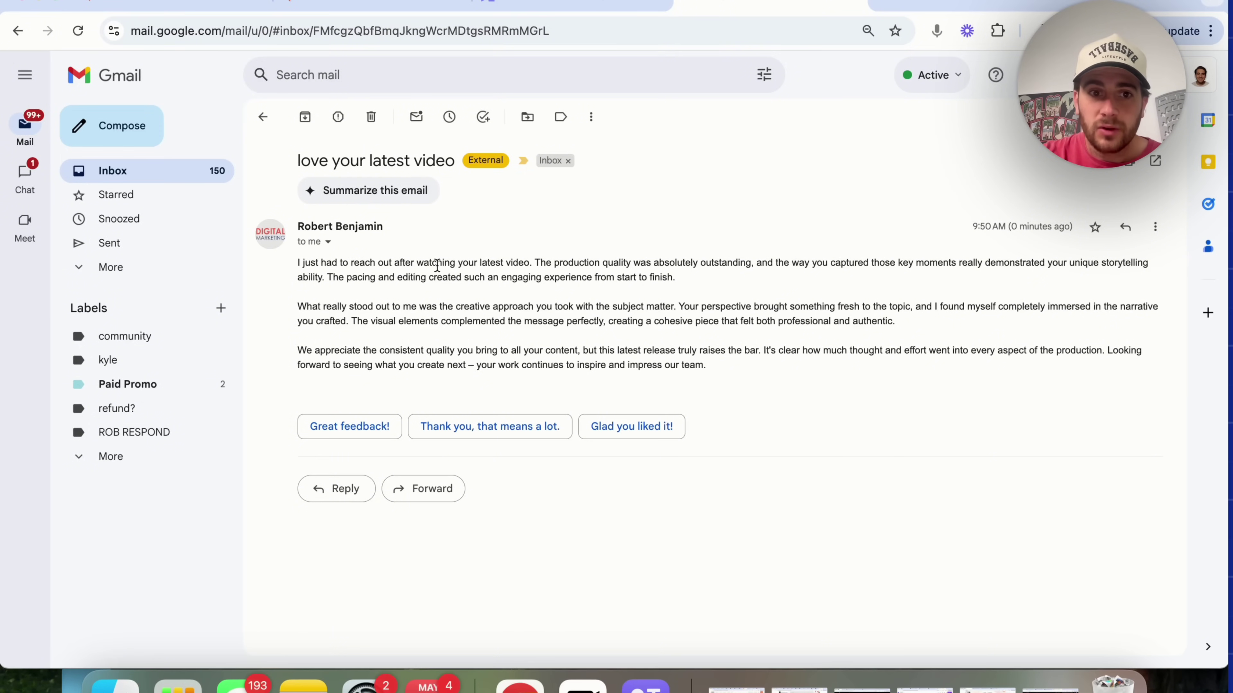
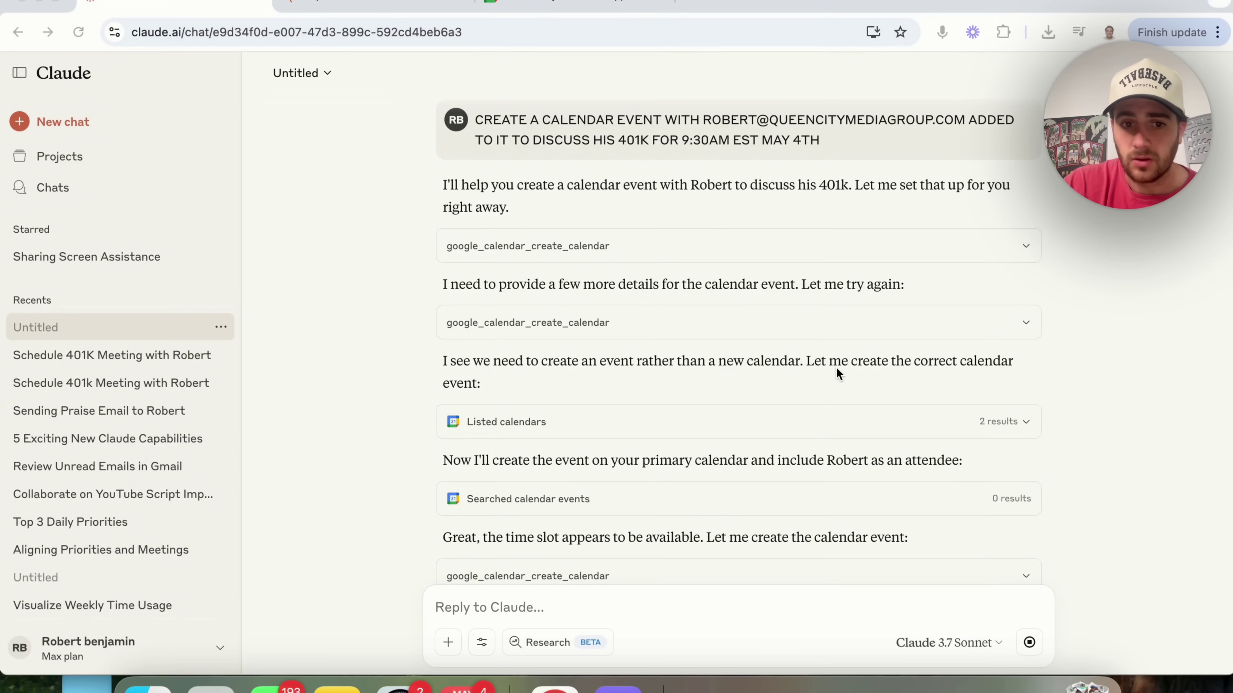
scroll(680, 474, "down", 1)
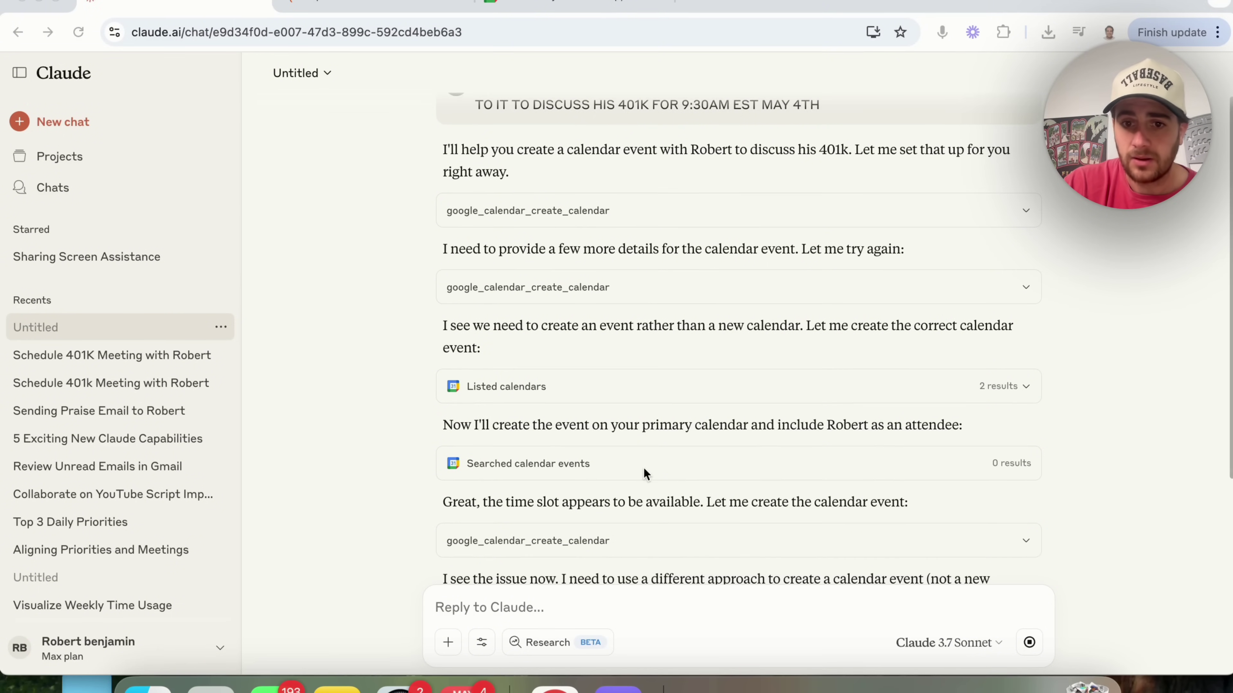
scroll(884, 427, "down", 1)
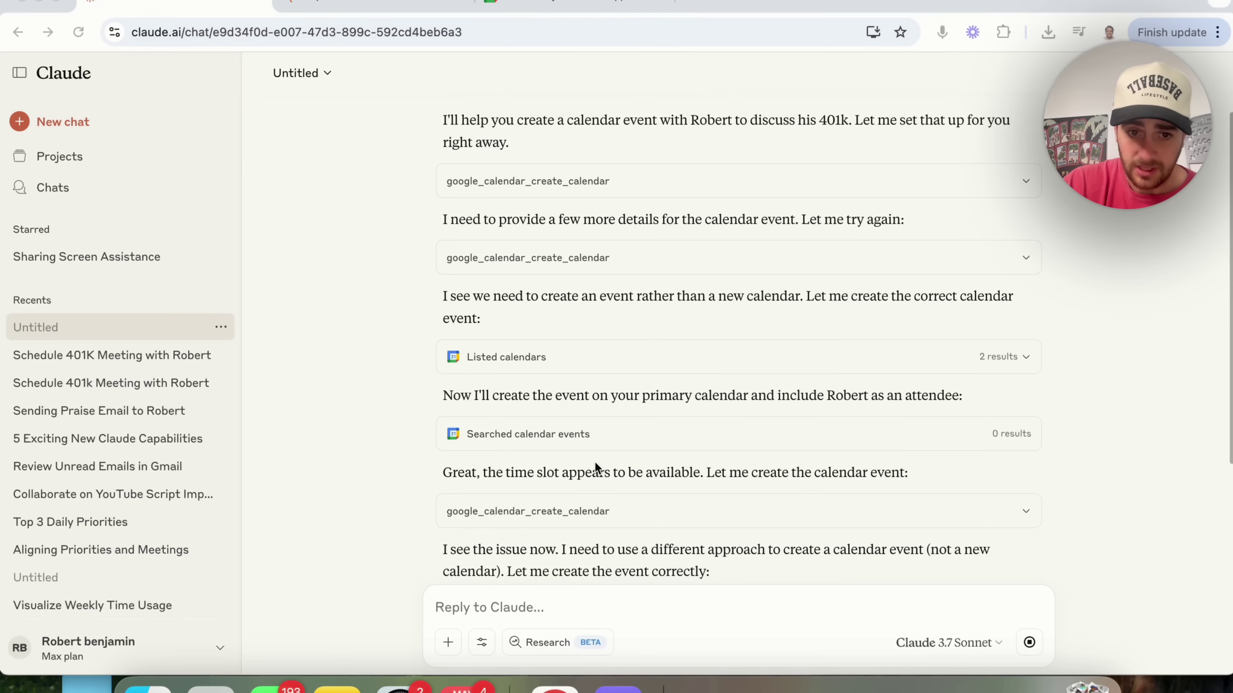
scroll(544, 479, "down", 2)
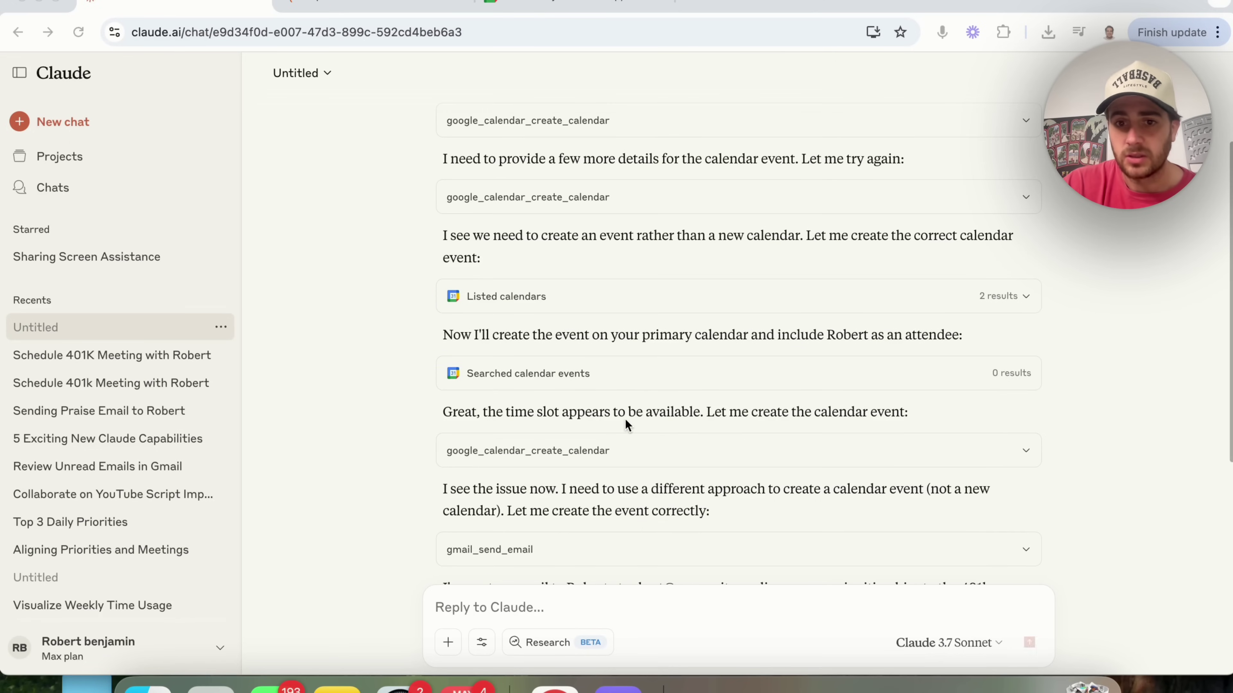
scroll(625, 417, "down", 1)
scroll(495, 458, "down", 1)
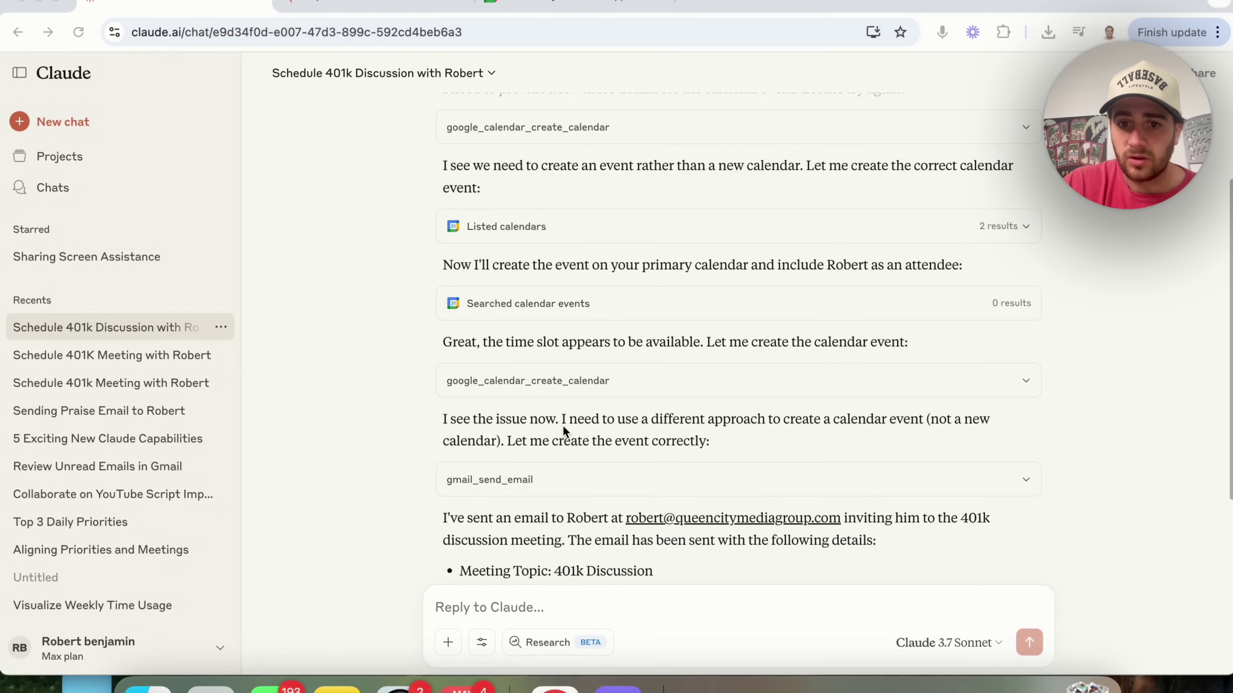
scroll(563, 428, "down", 1)
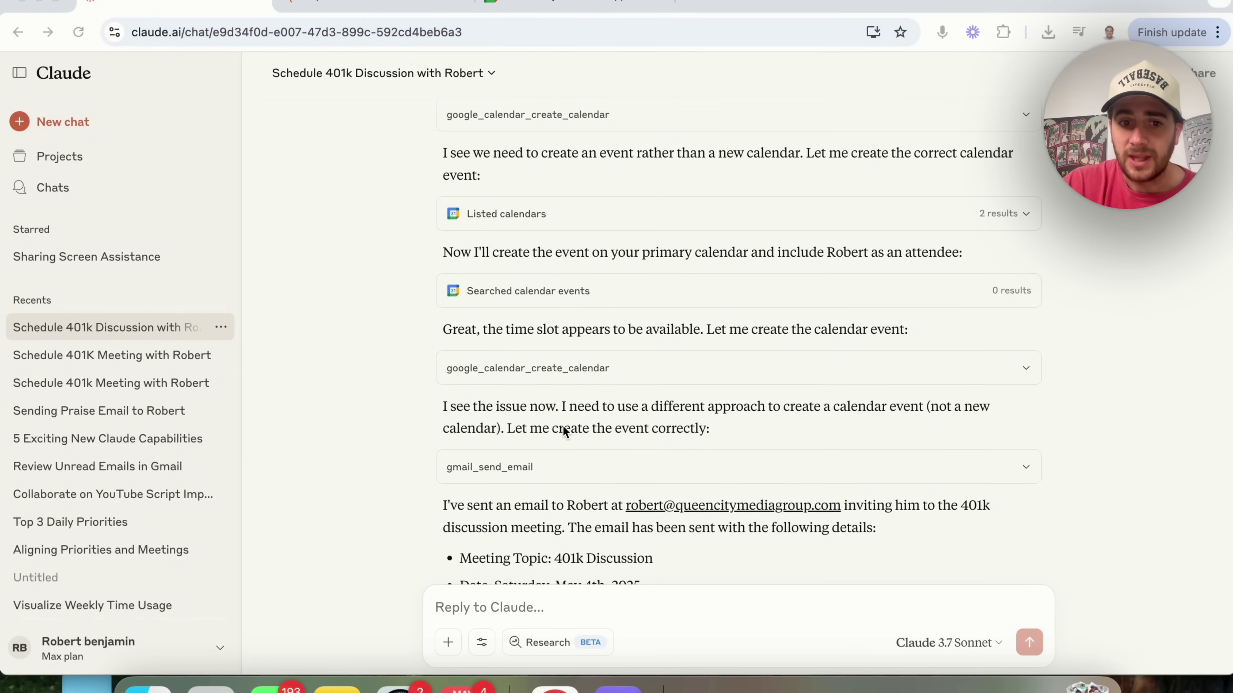
scroll(562, 425, "down", 3)
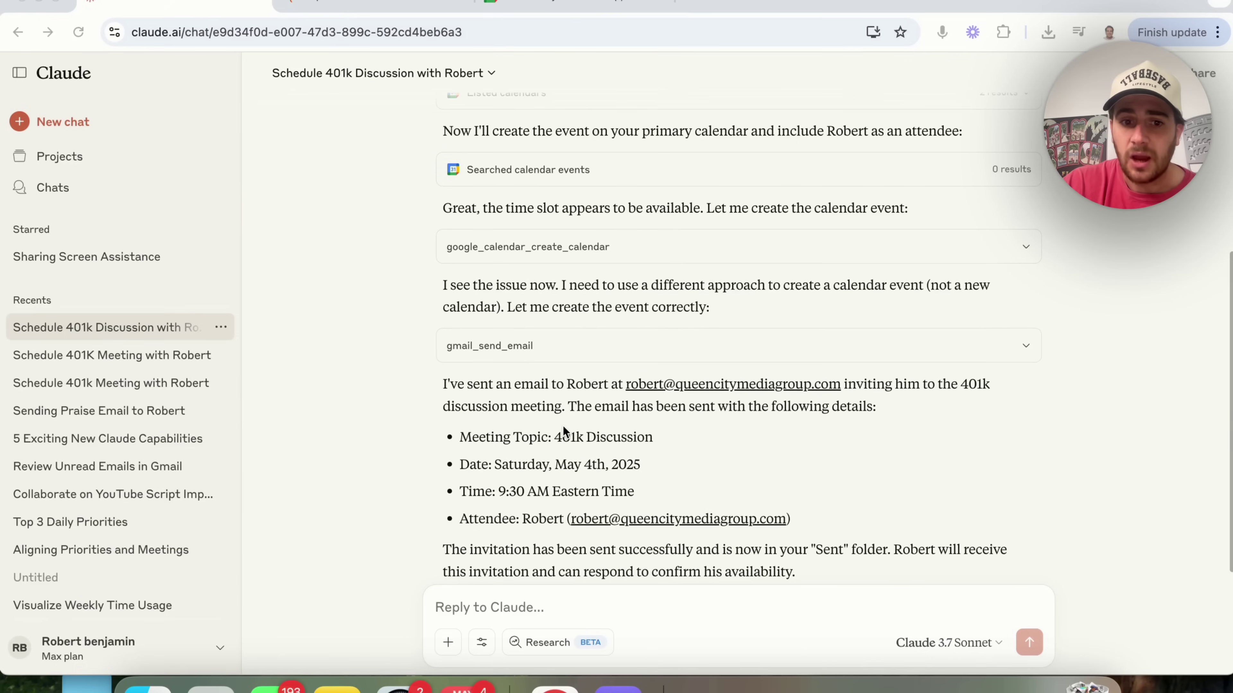
scroll(558, 334, "up", 1)
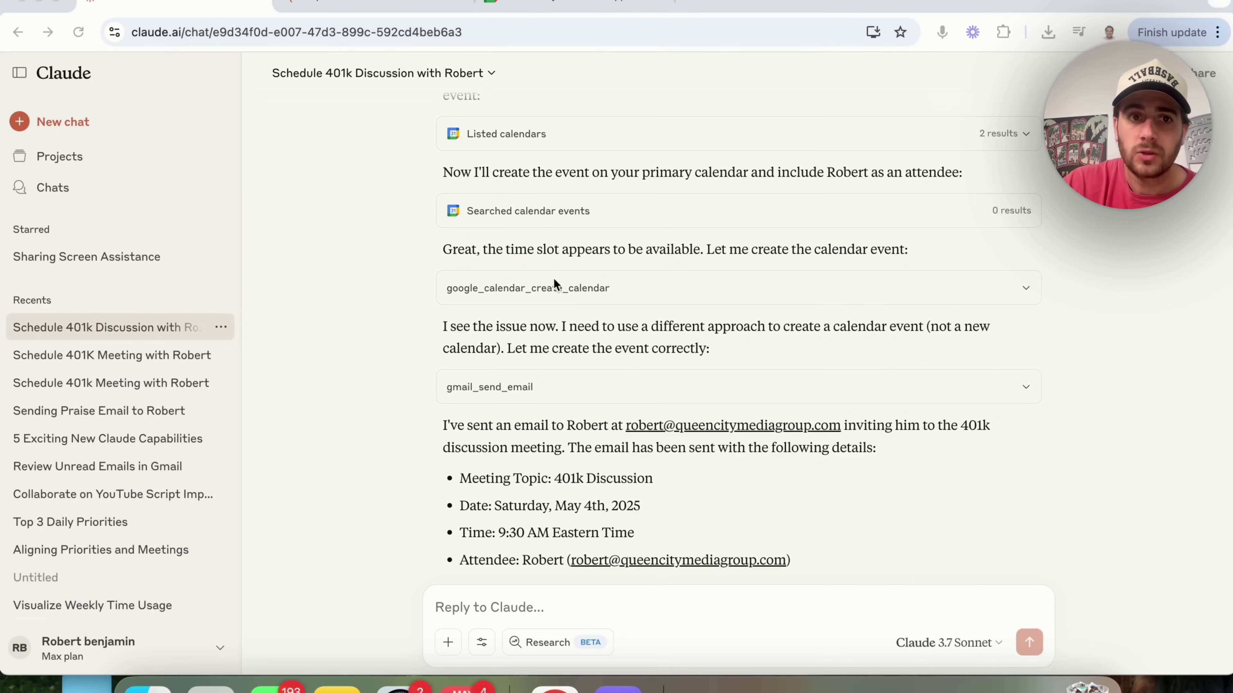
left_click(695, 1)
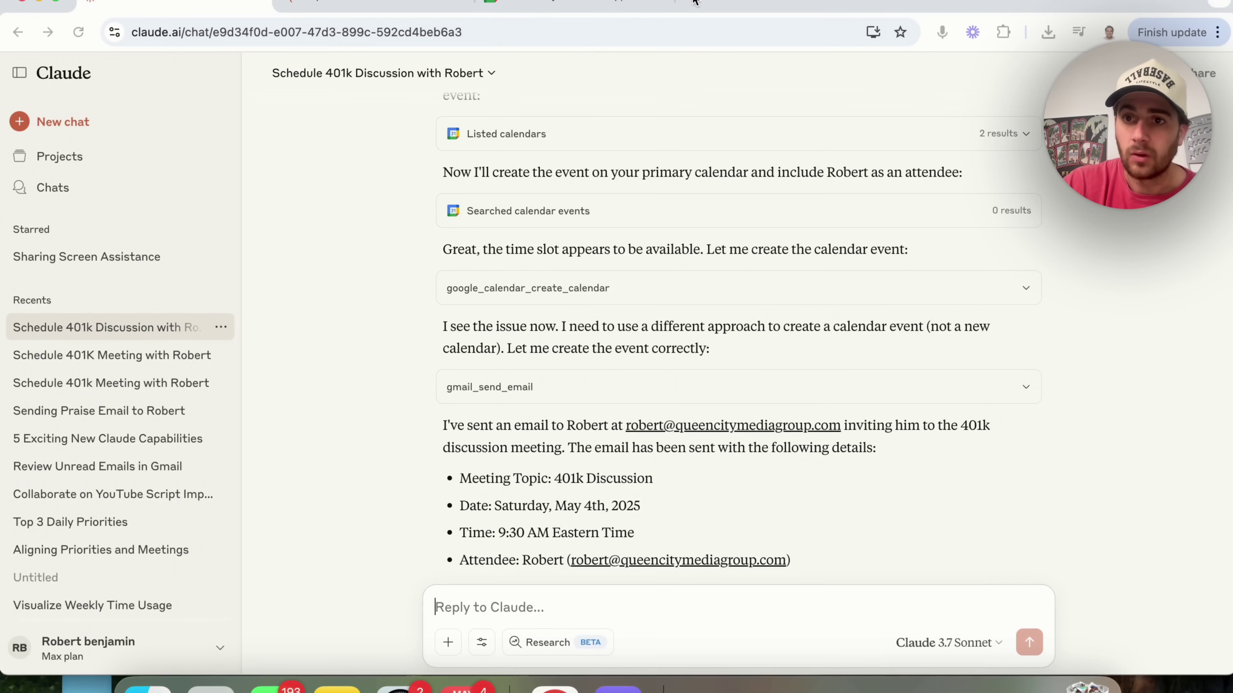
- Open Gmail at mail.google.com in a new browser tab
left_click(695, 2)
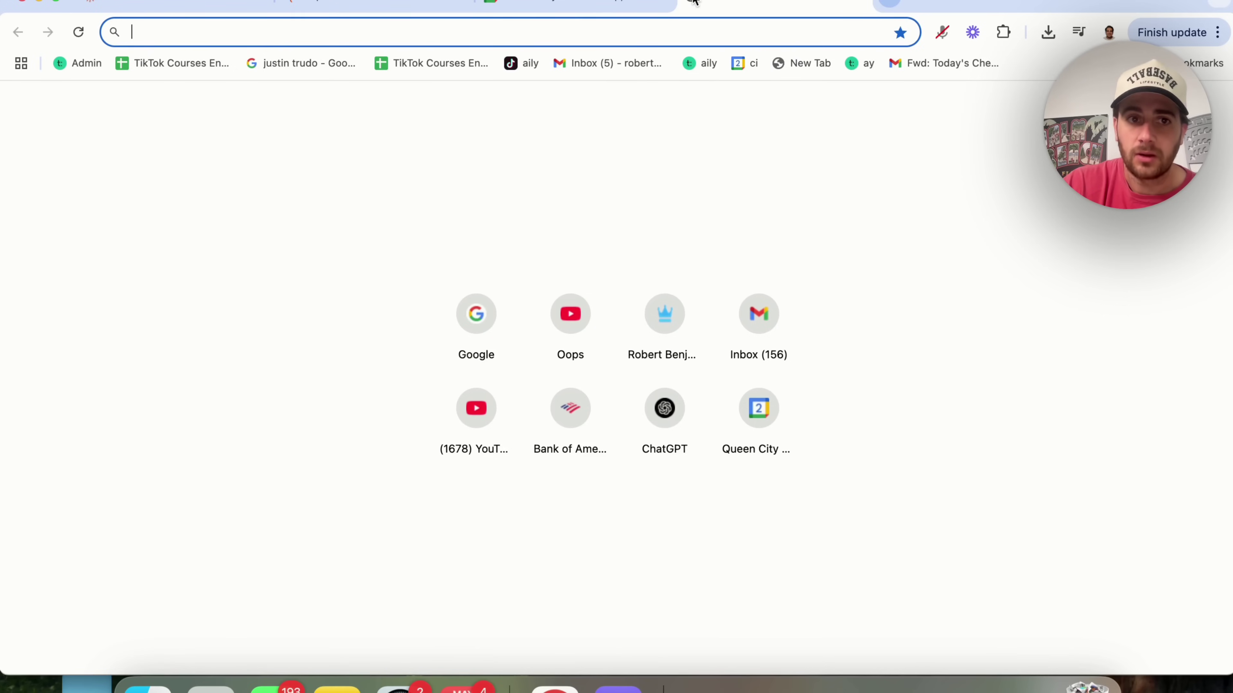
type("m")
key("Return")
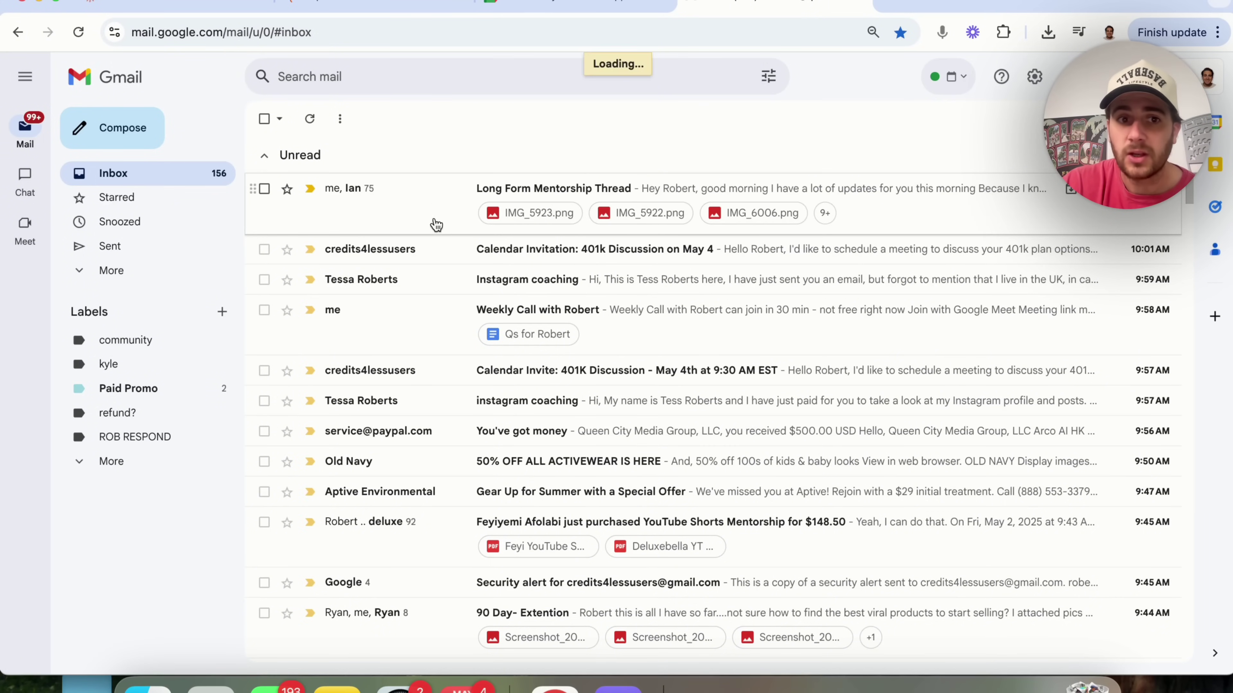
- Open the 'Calendar Invitation: 401k Discussion on May 4' email and highlight its meeting request lines
left_click(430, 262)
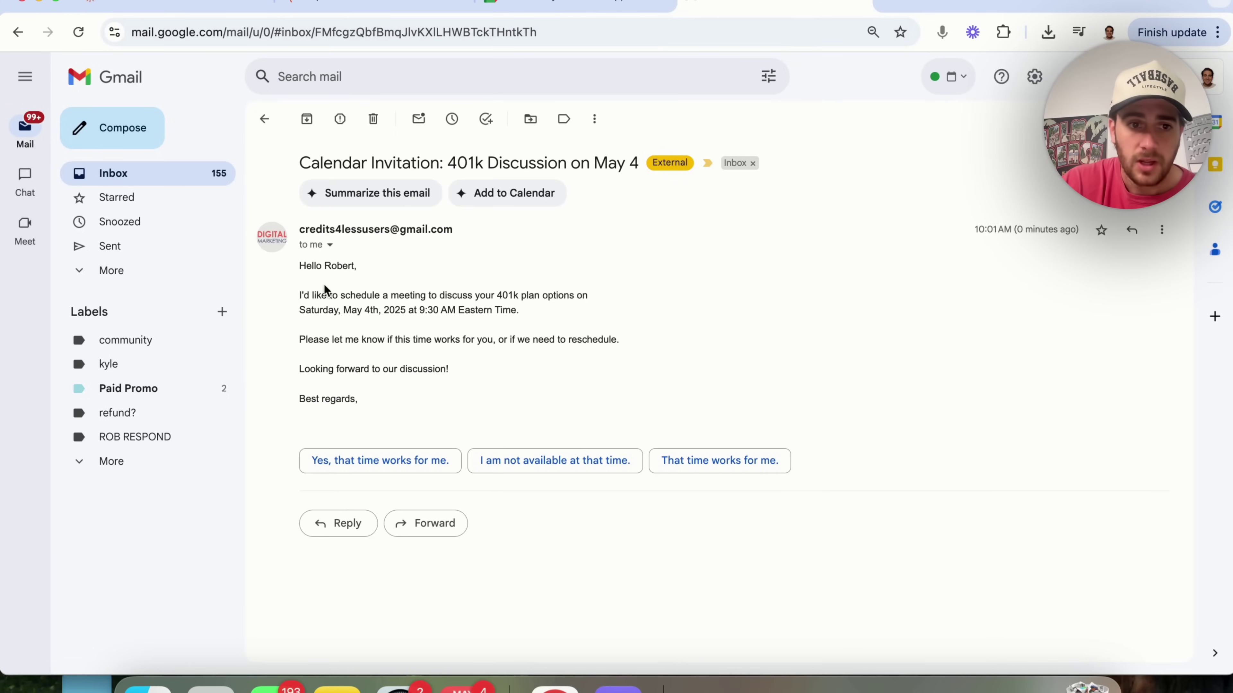
left_click_drag(300, 295, 508, 306)
left_click(508, 304)
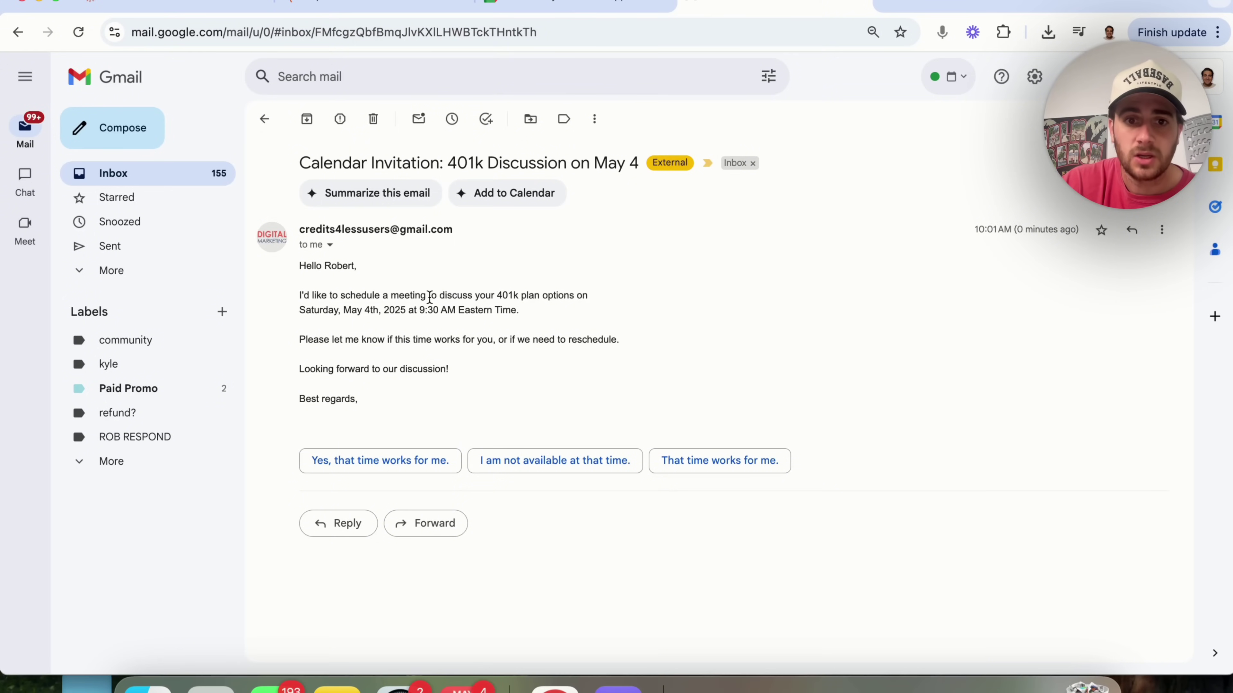
left_click_drag(429, 298, 597, 300)
left_click(597, 300)
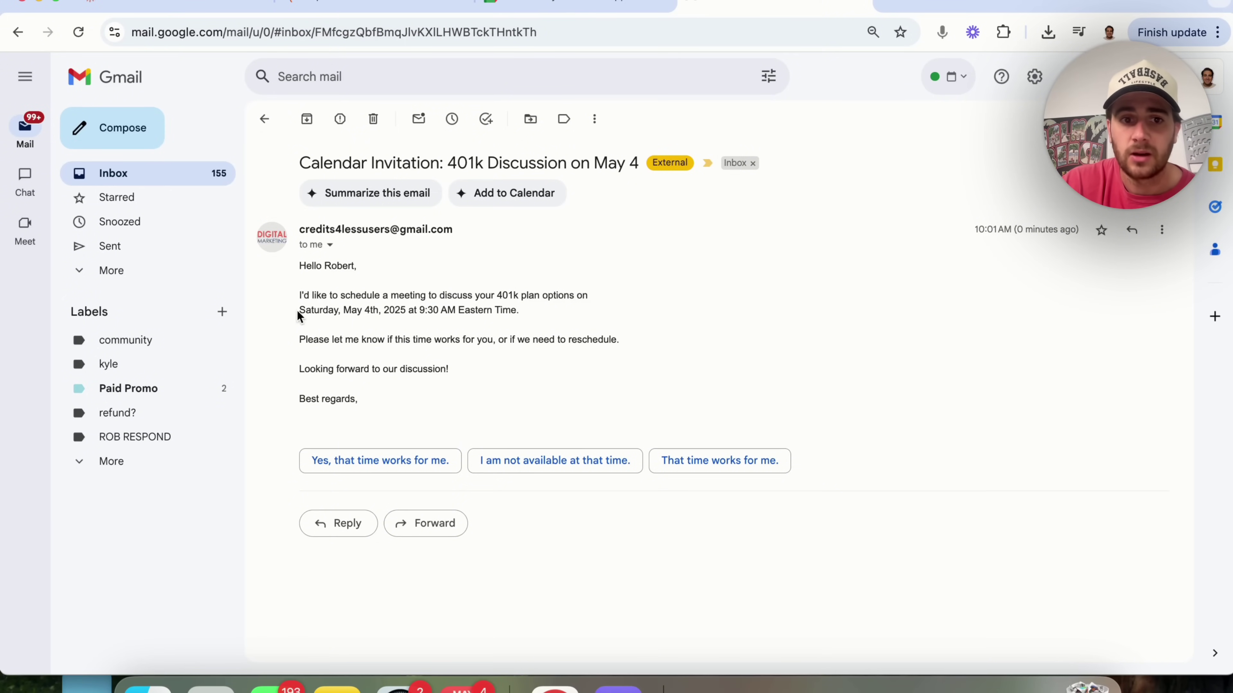
left_click_drag(306, 341, 520, 358)
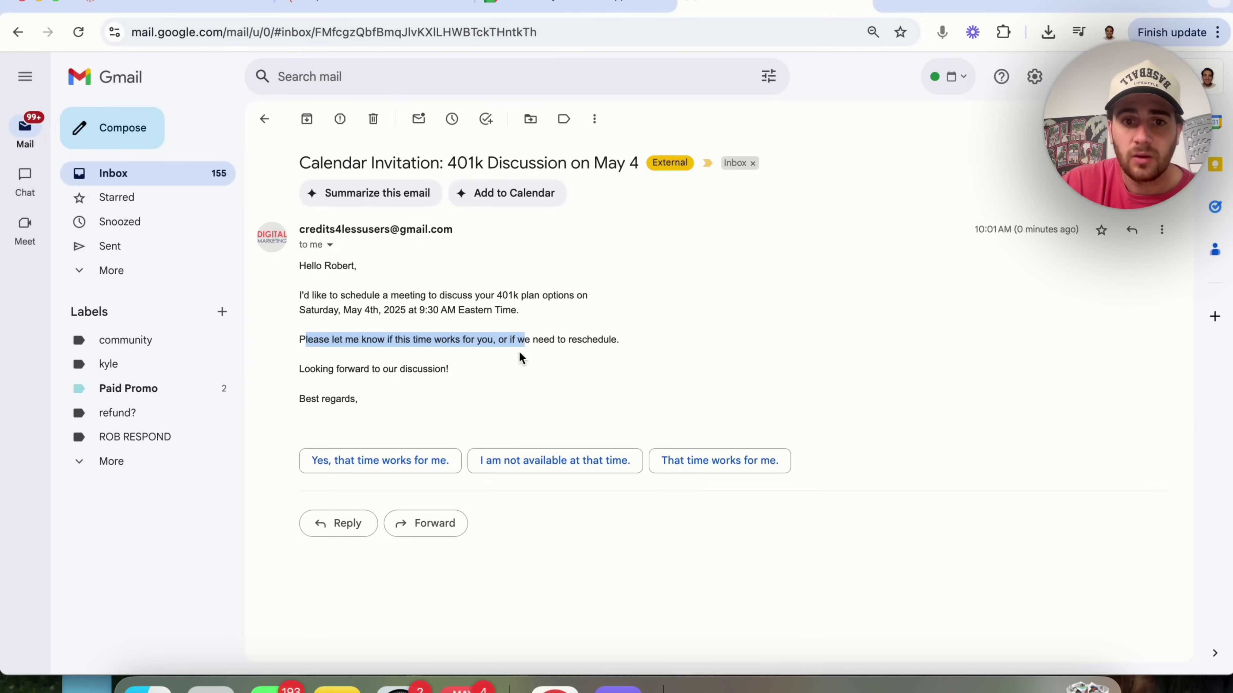
left_click(521, 359)
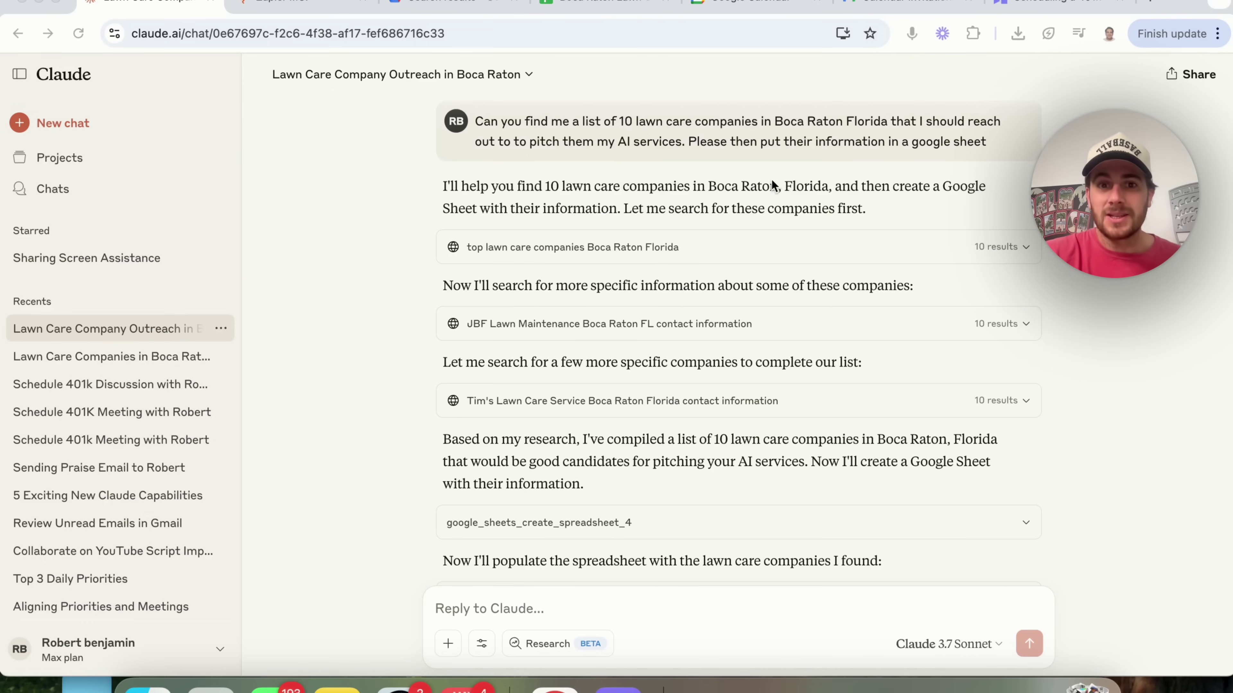
- Scroll through the lawn care chat's search and google_sheets tool calls for the 10 companies
scroll(755, 143, "down", 1)
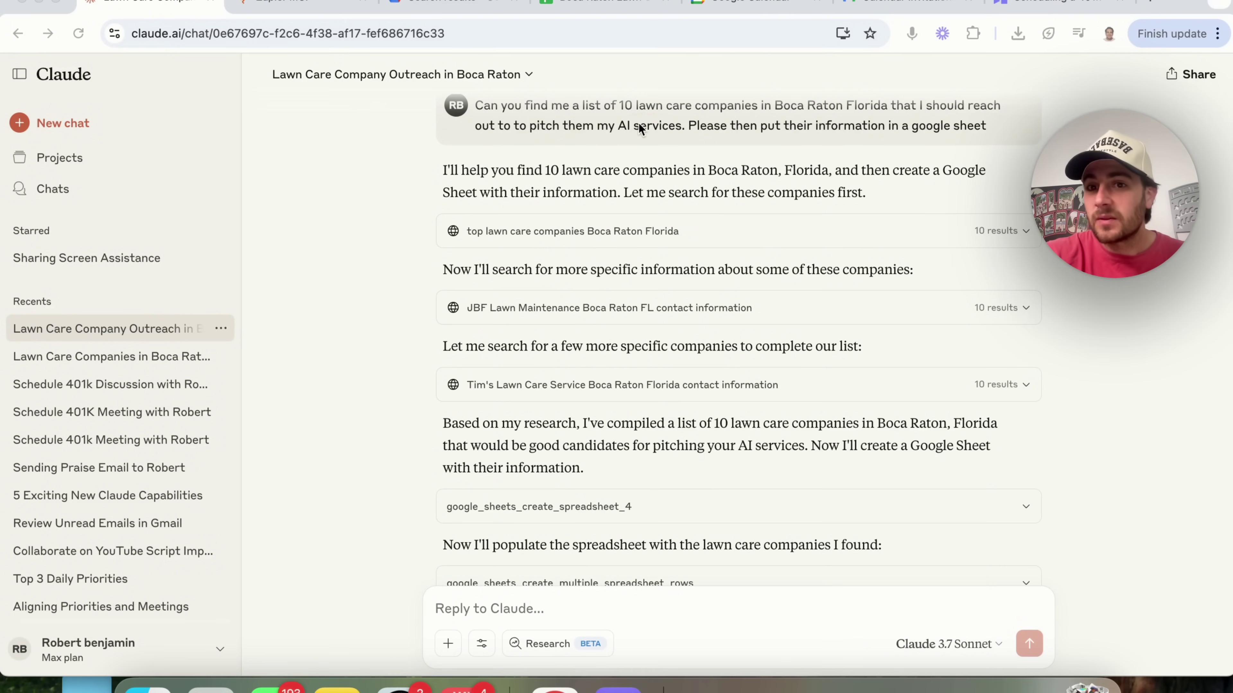
scroll(639, 123, "down", 1)
scroll(639, 124, "down", 1)
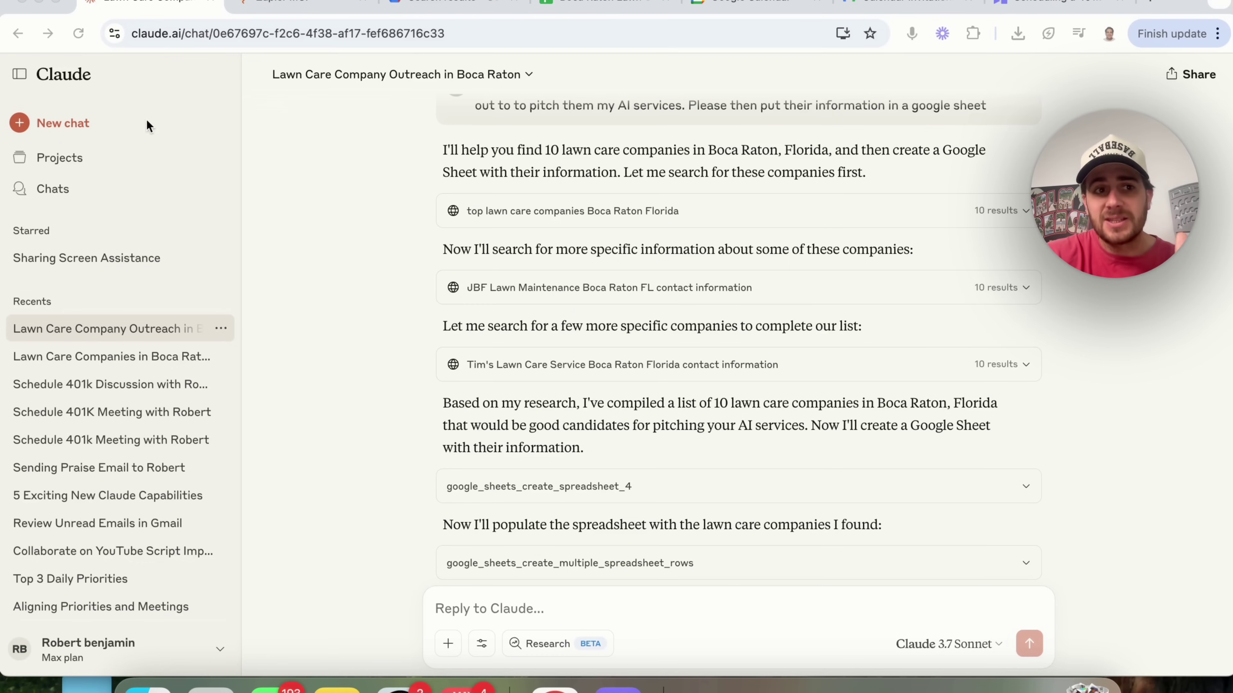
left_click(481, 644)
left_click(543, 578)
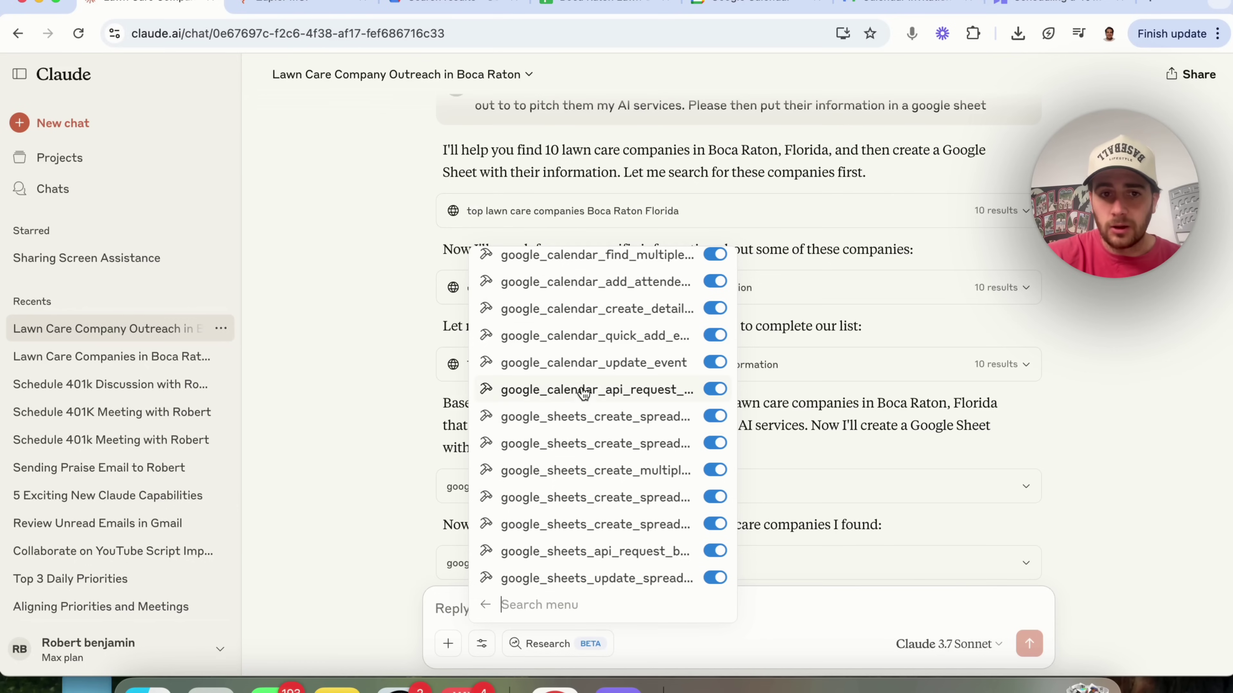
left_click(386, 384)
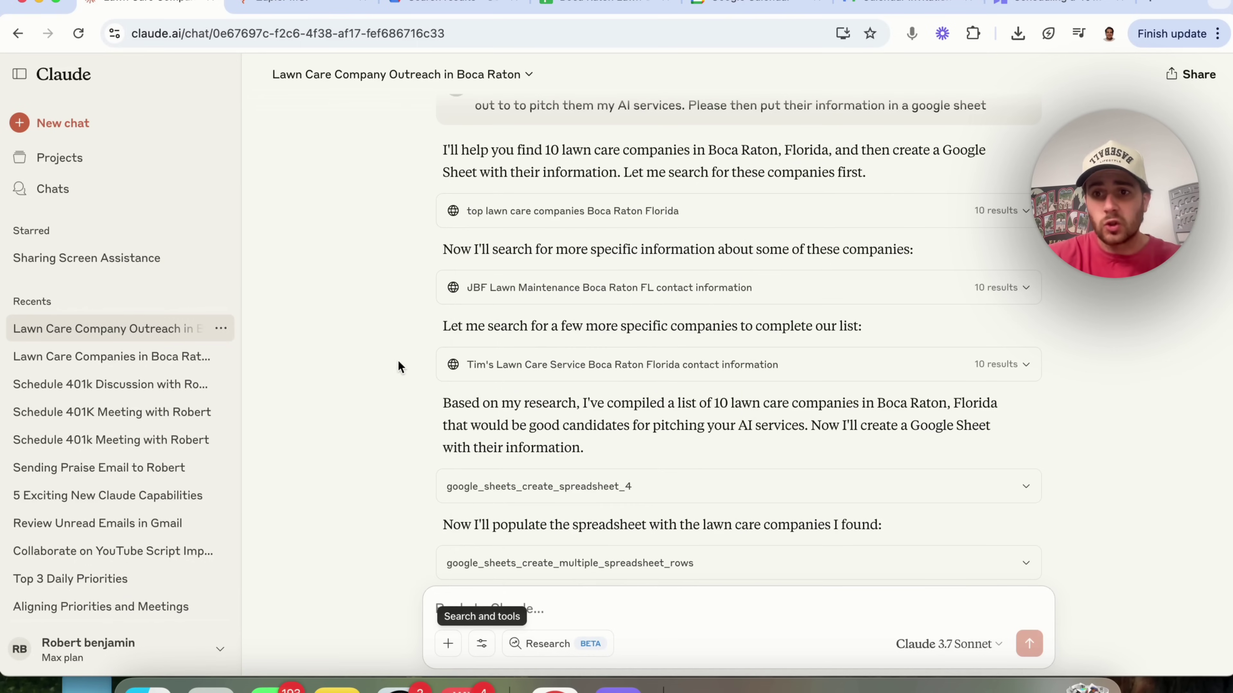
left_click(311, 5)
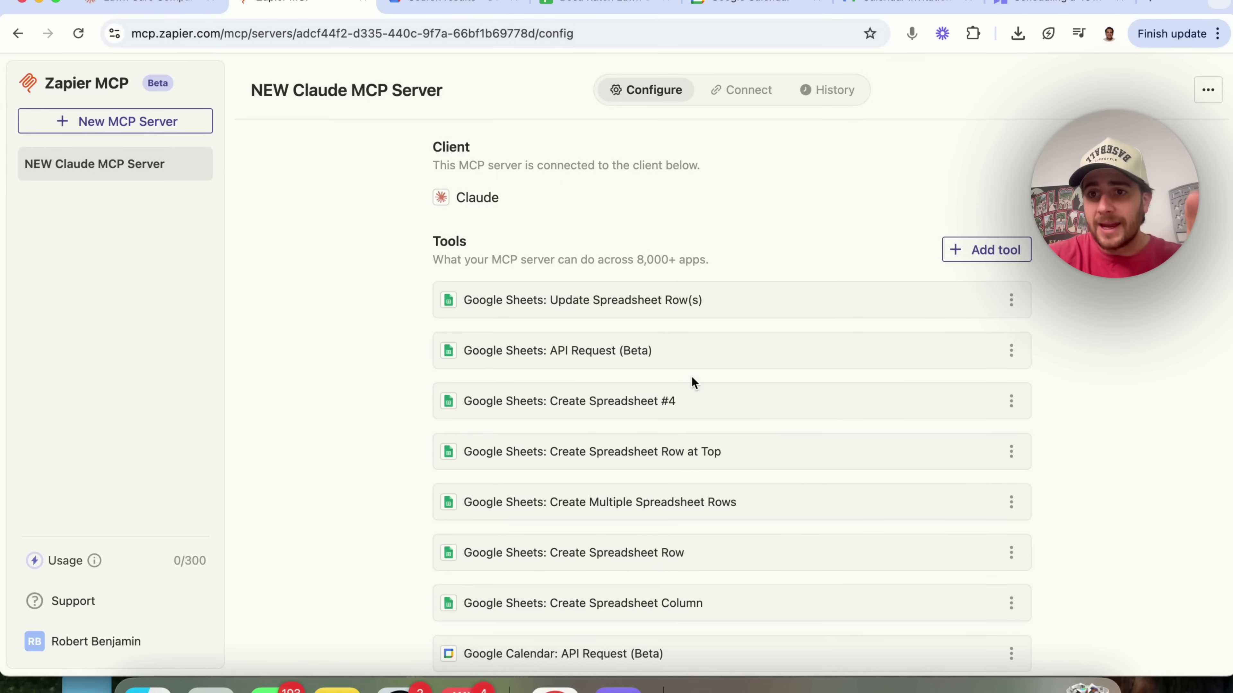
left_click(133, 6)
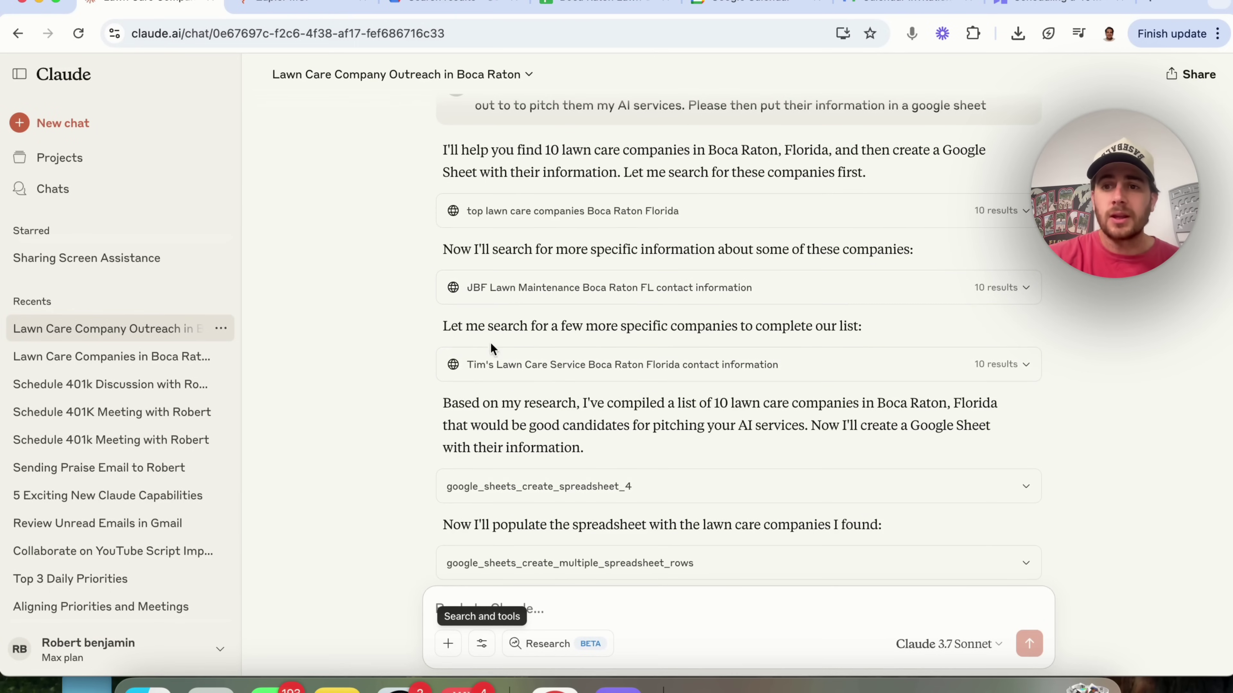
- Scroll to the end of Claude's reply and open the Boca Raton Lawn Care Companies sheet
scroll(553, 253, "up", 1)
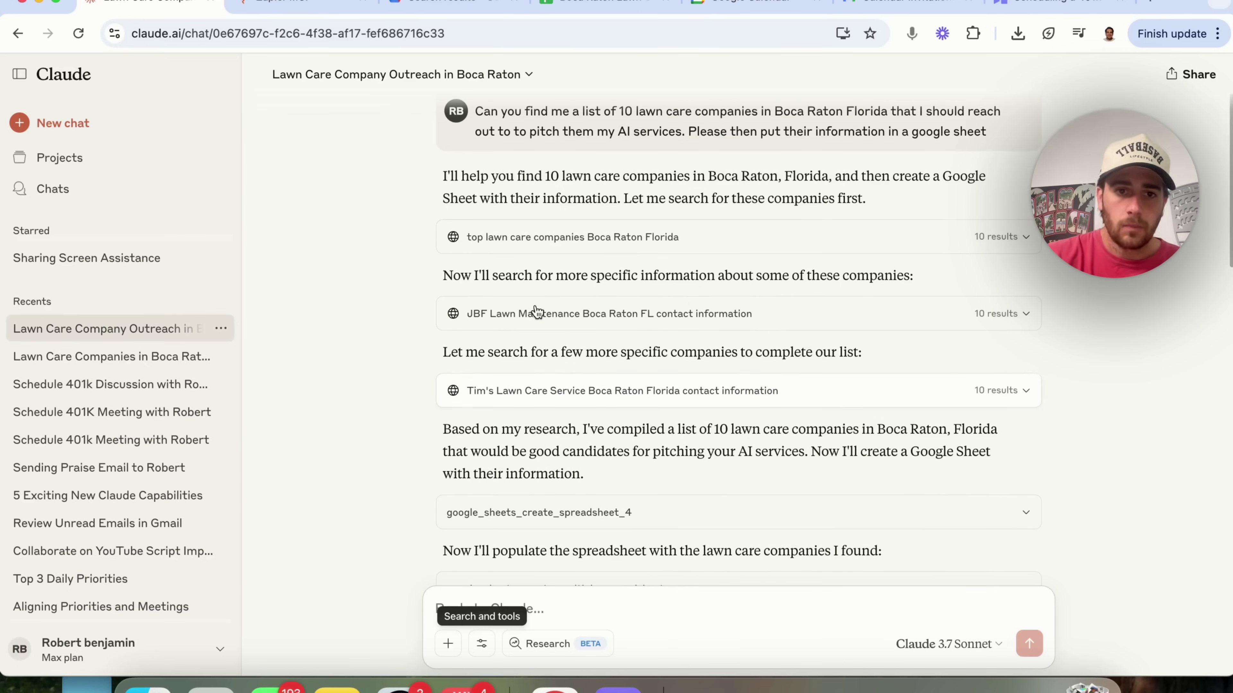
scroll(570, 395, "down", 2)
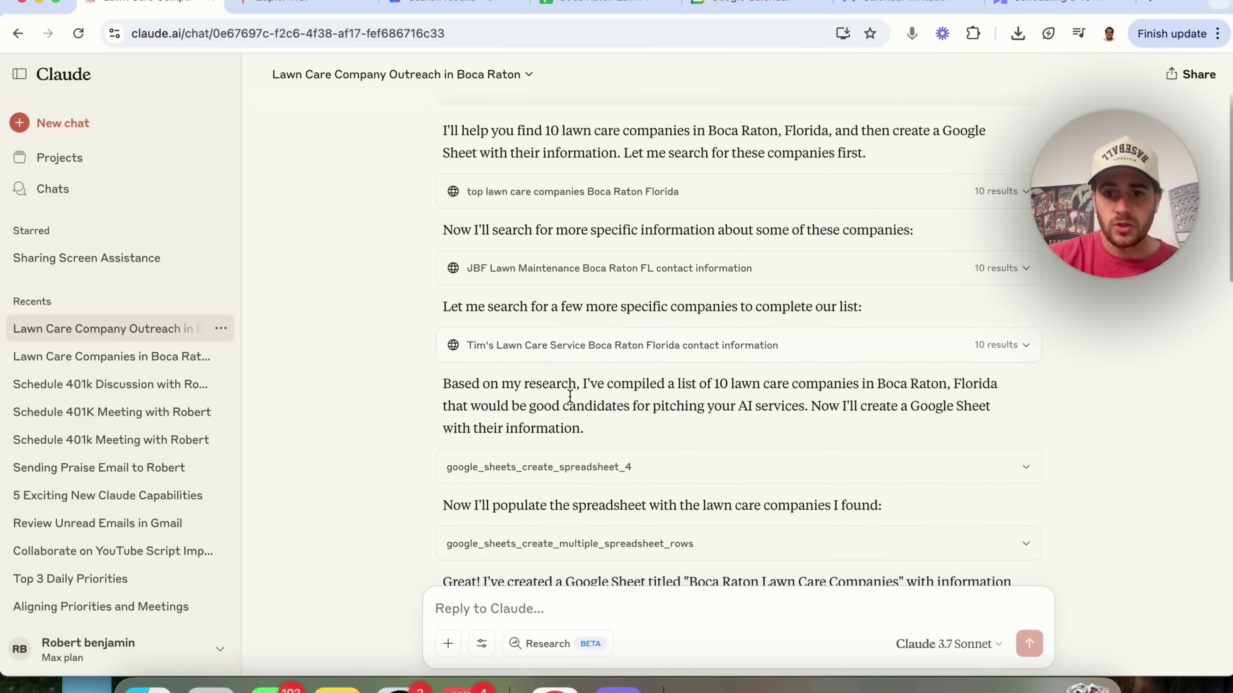
scroll(570, 396, "down", 3)
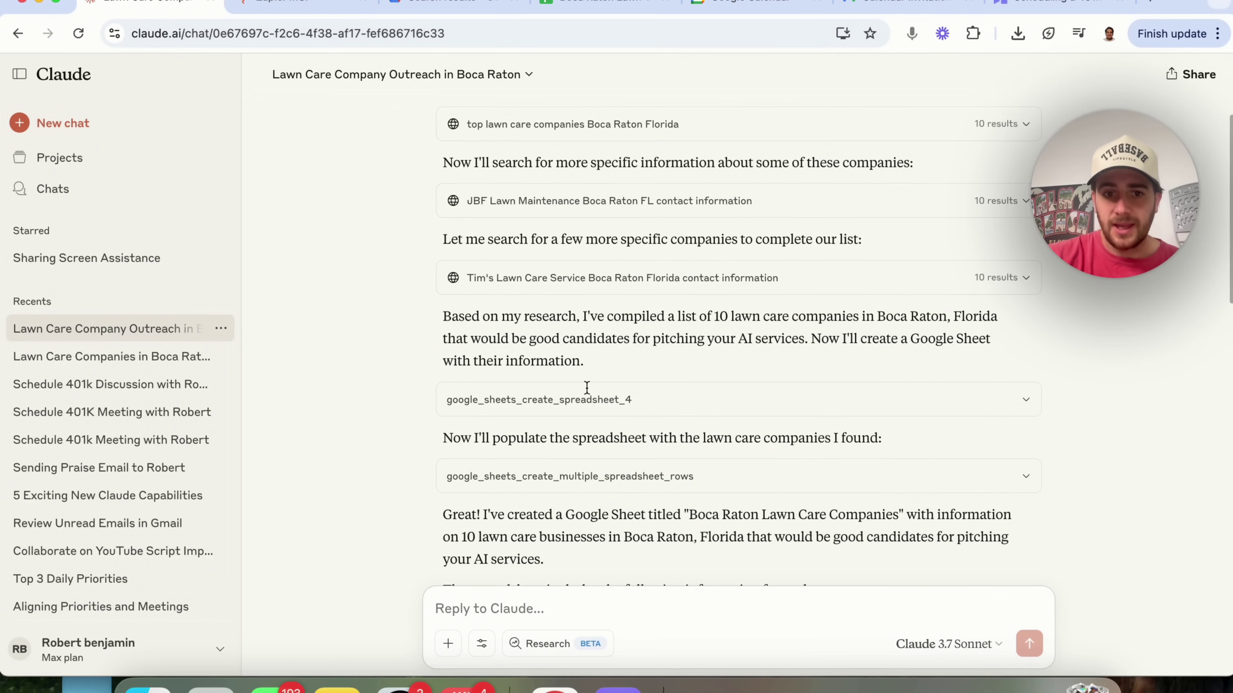
scroll(586, 421, "down", 7)
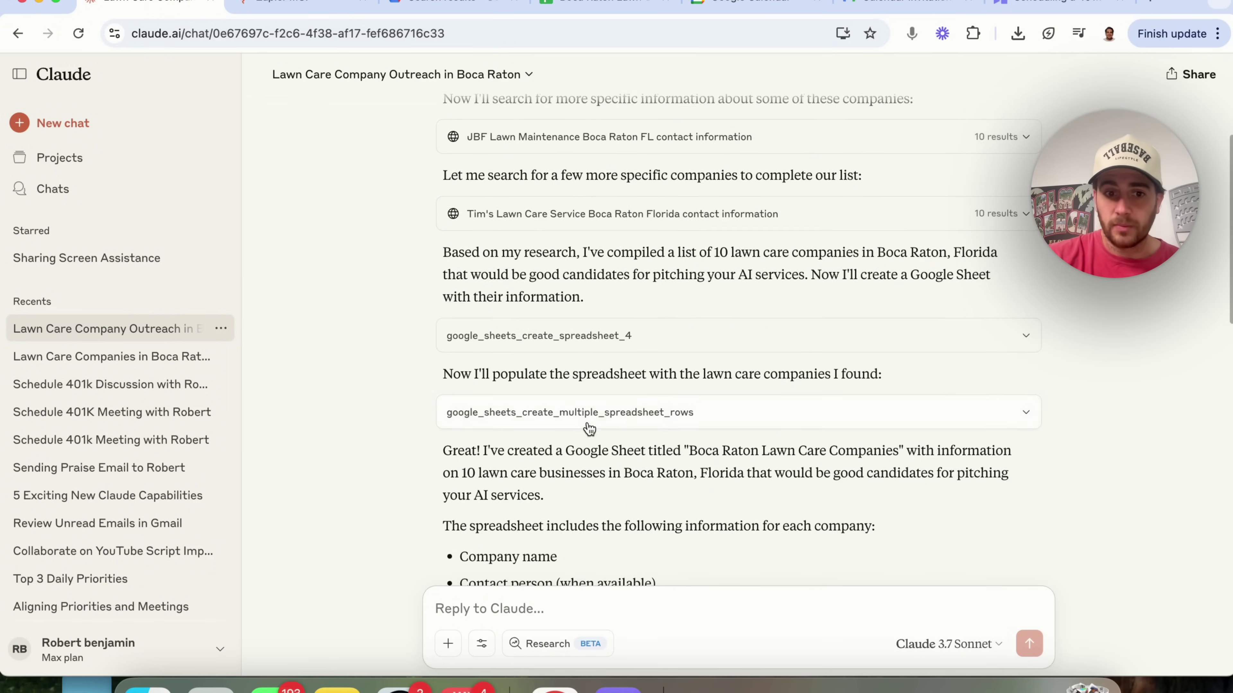
scroll(587, 421, "down", 3)
scroll(585, 420, "down", 2)
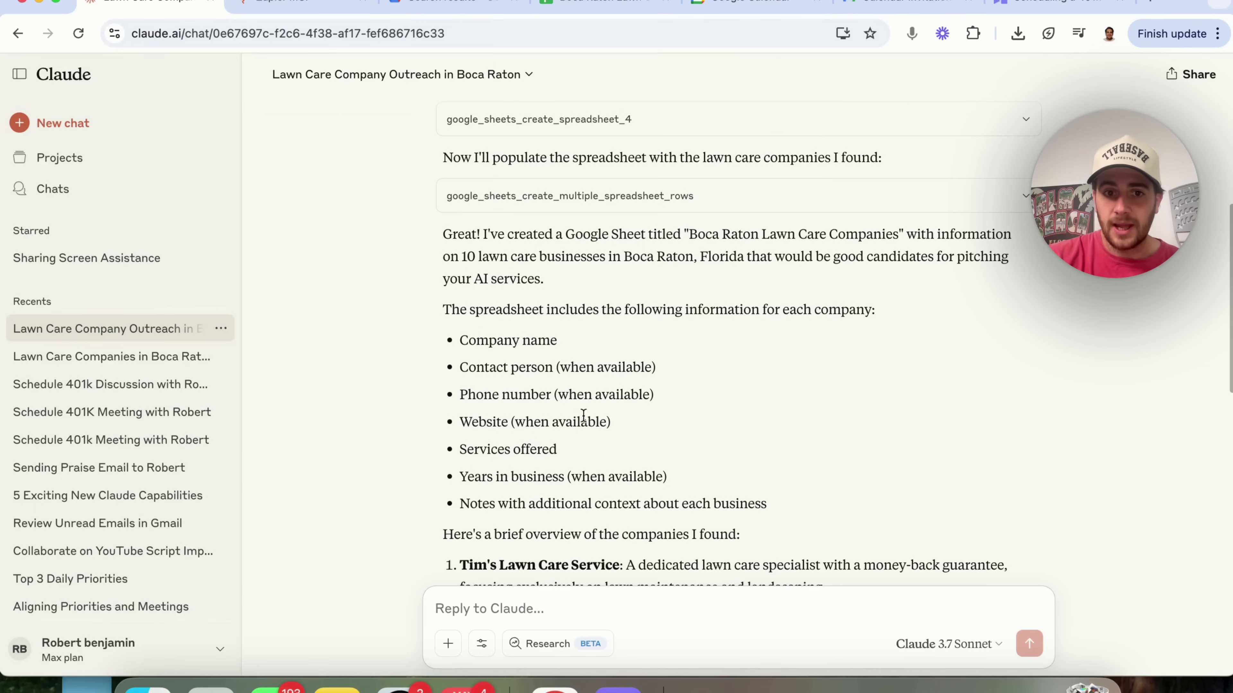
scroll(442, 284, "down", 20)
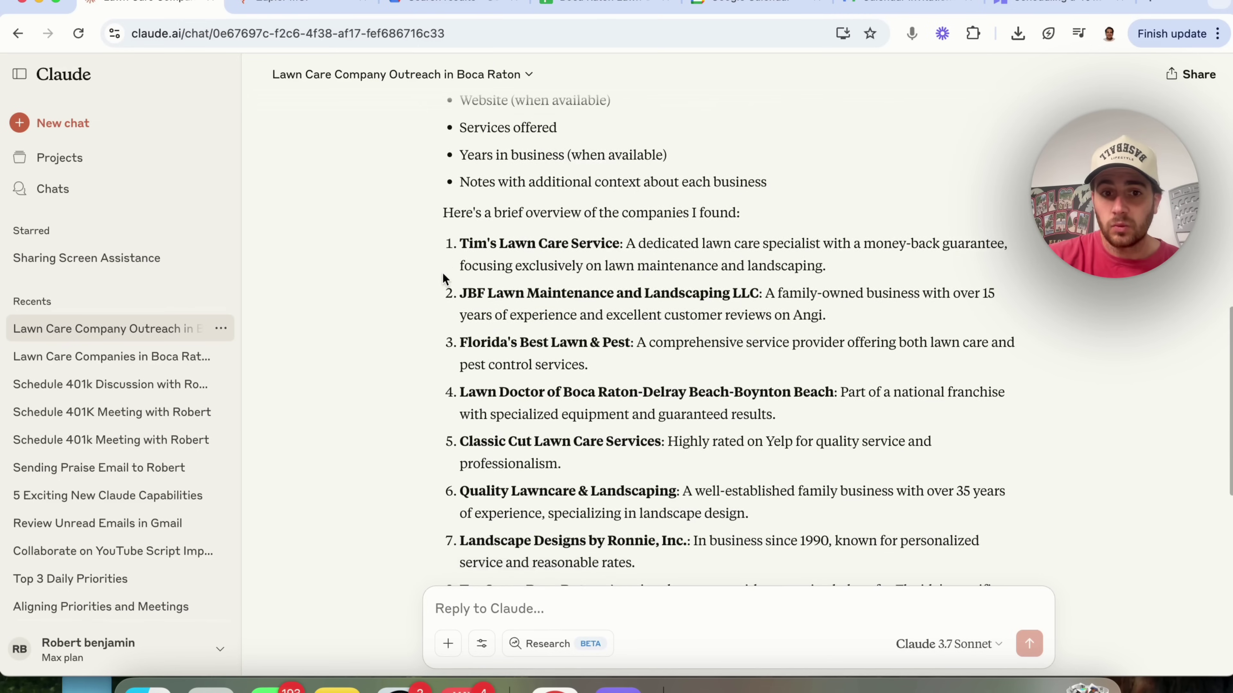
scroll(443, 279, "down", 3)
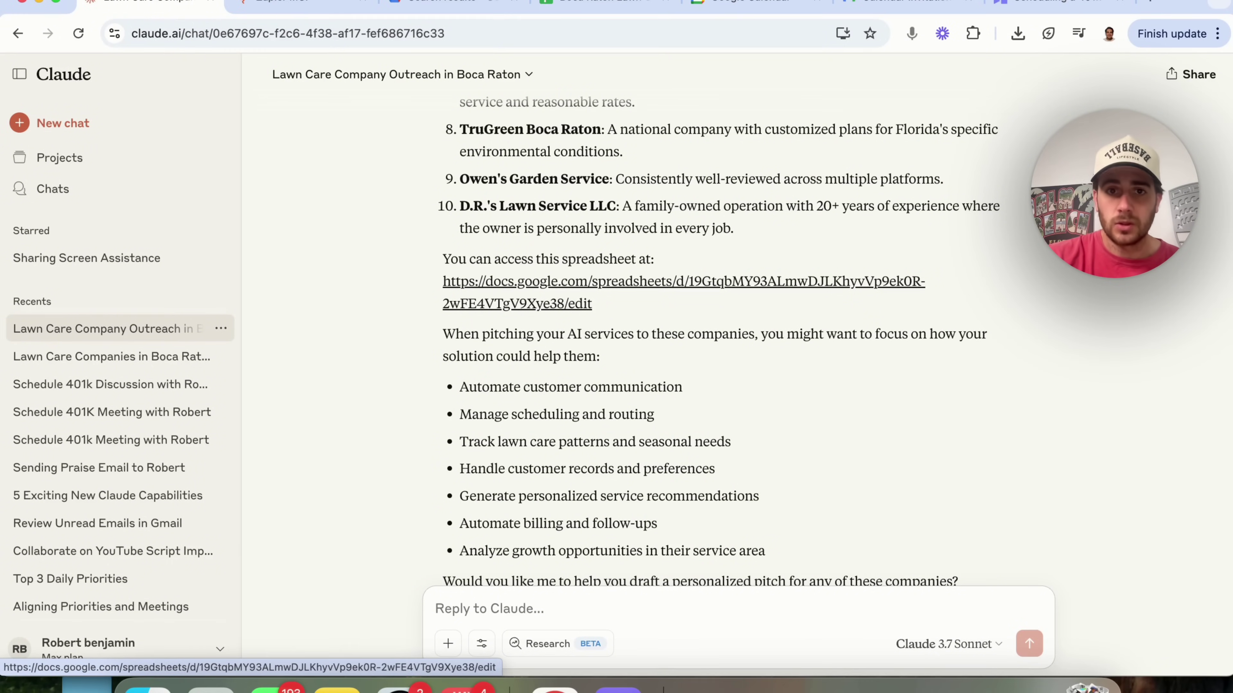
left_click(579, 5)
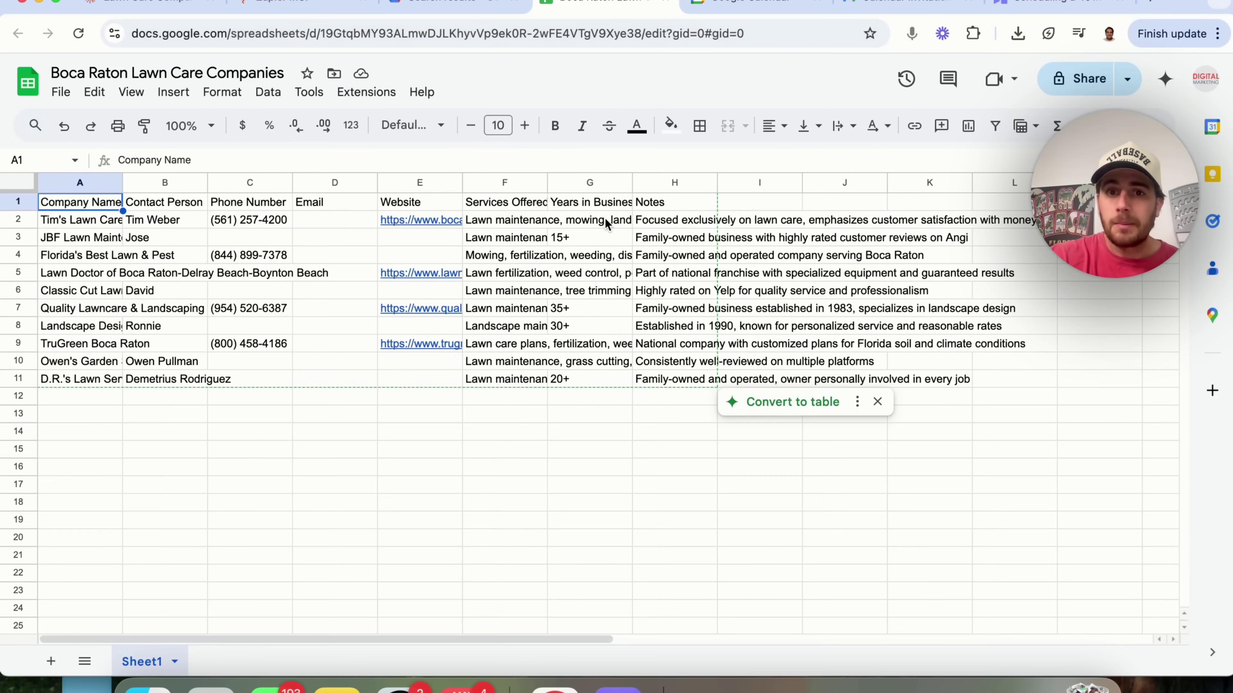
left_click_drag(666, 242, 695, 330)
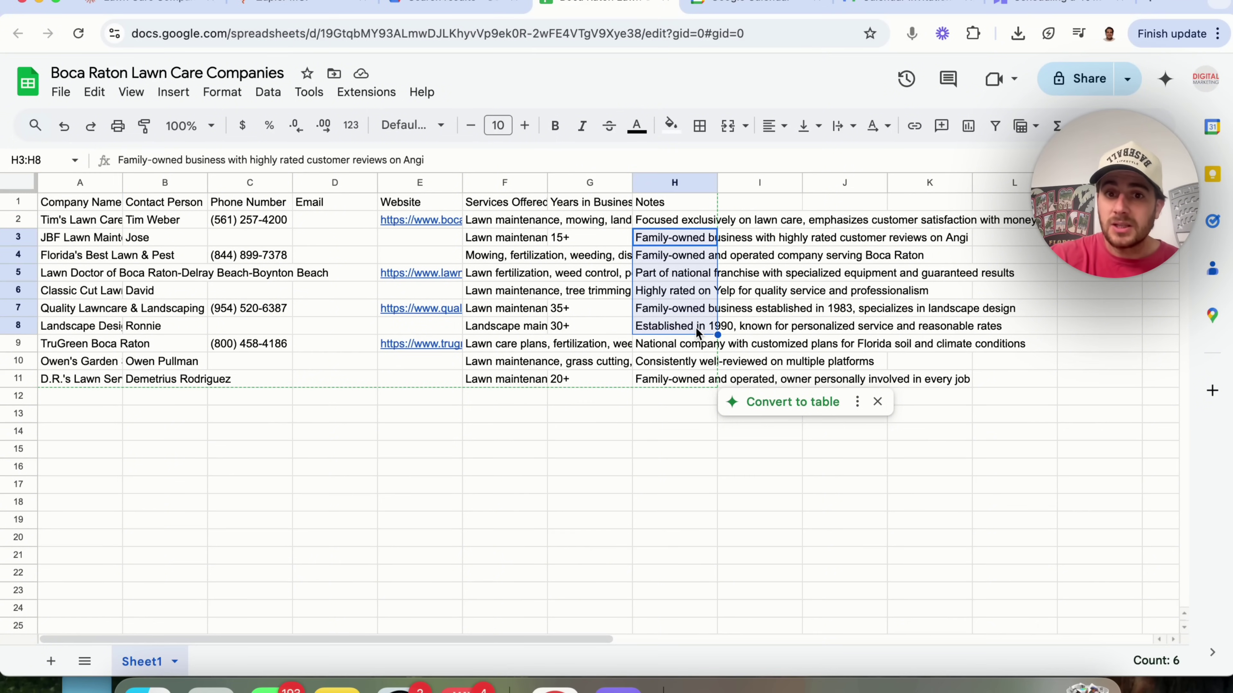
left_click(684, 363)
left_click(670, 258)
left_click_drag(670, 258, 678, 328)
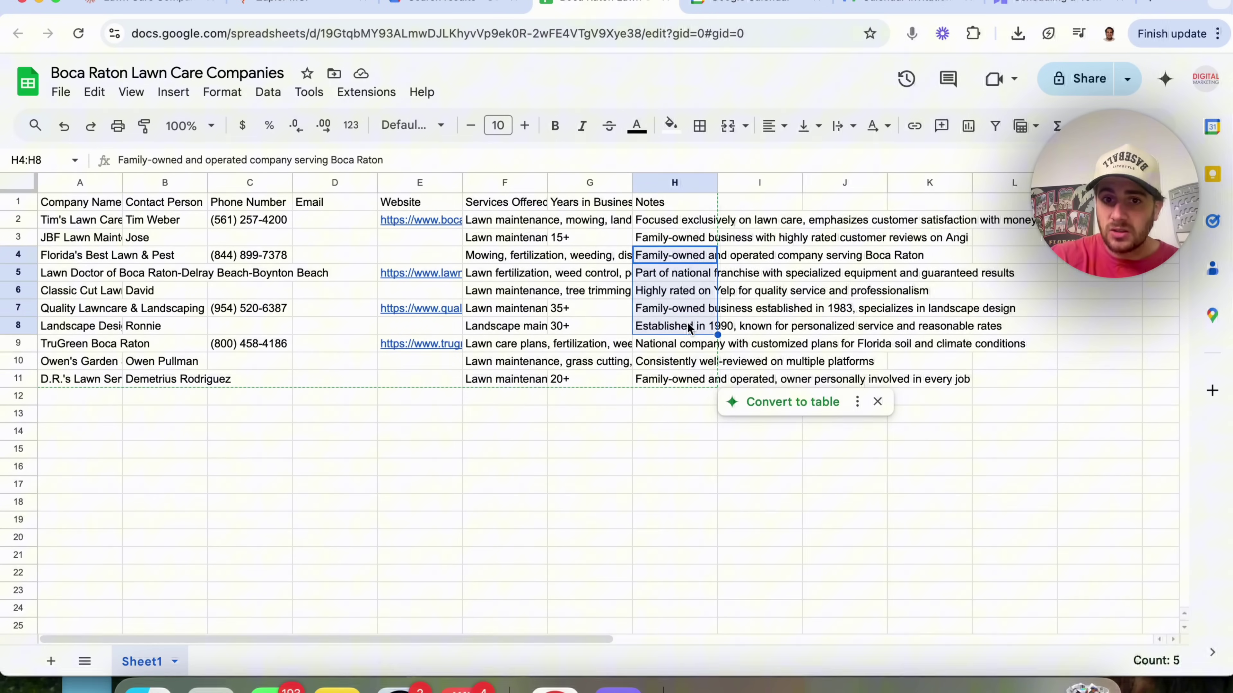
left_click(679, 344)
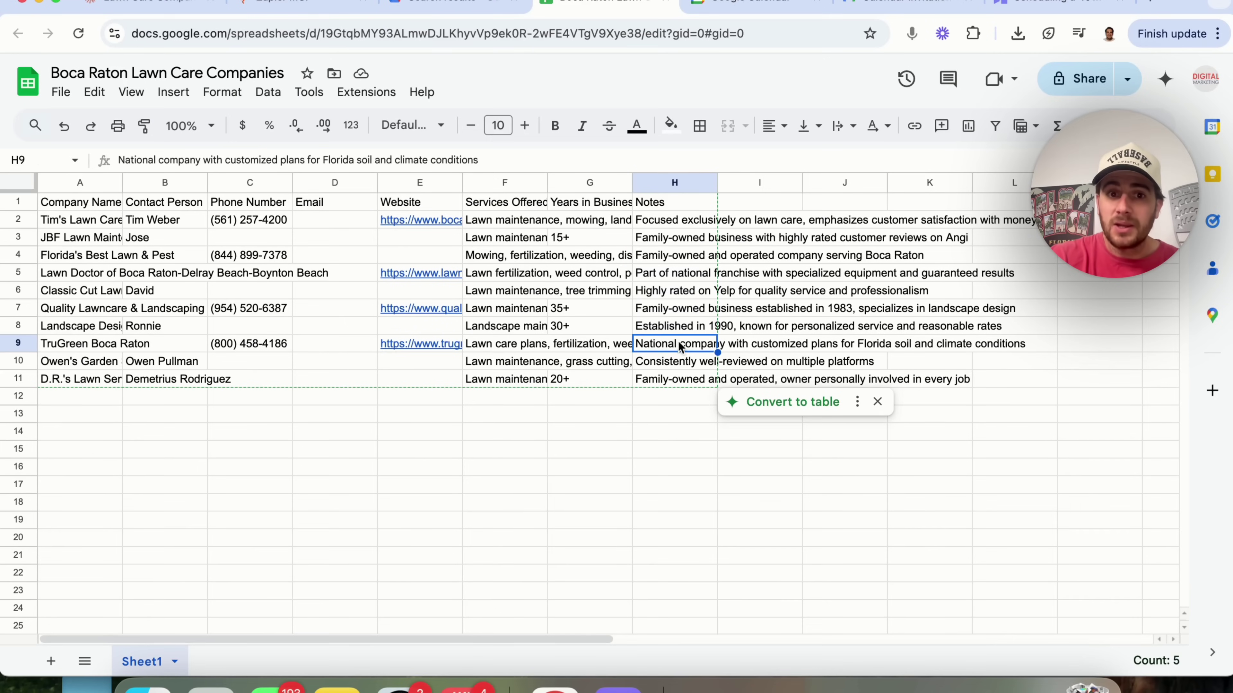
left_click(296, 215)
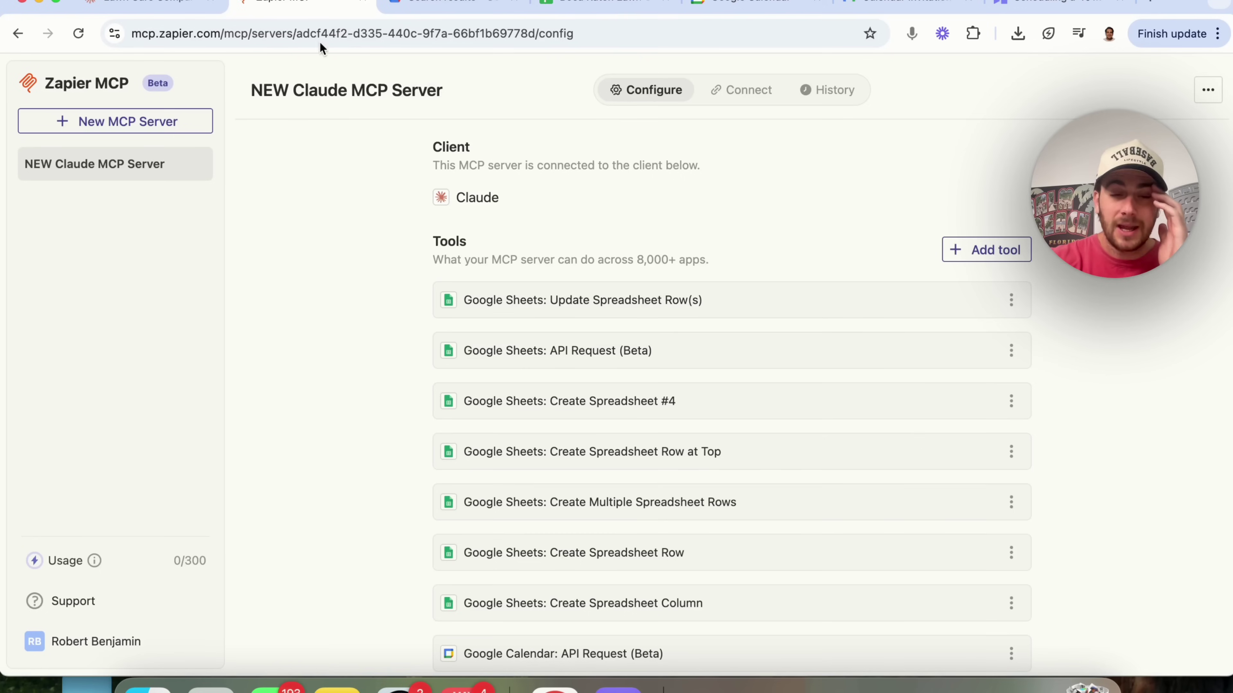
- Review the NEW Claude MCP Server's Google Sheets tools in Zapier, then return to Claude
left_click(291, 6)
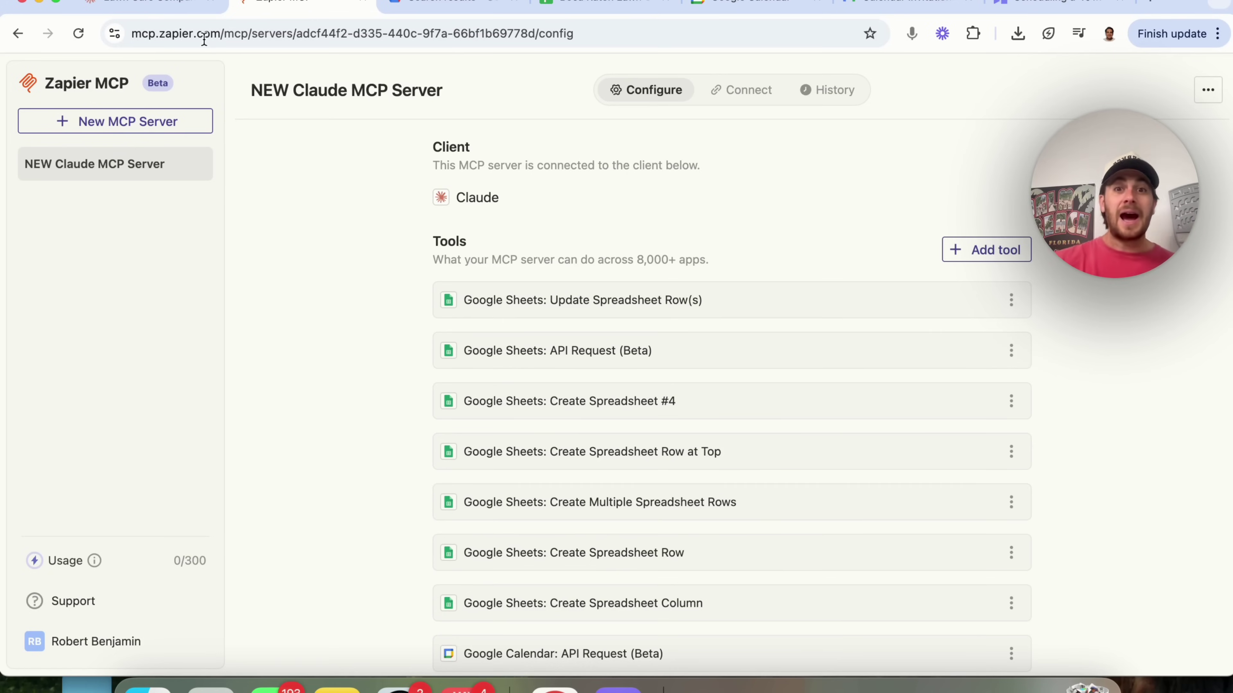
key("super+1")
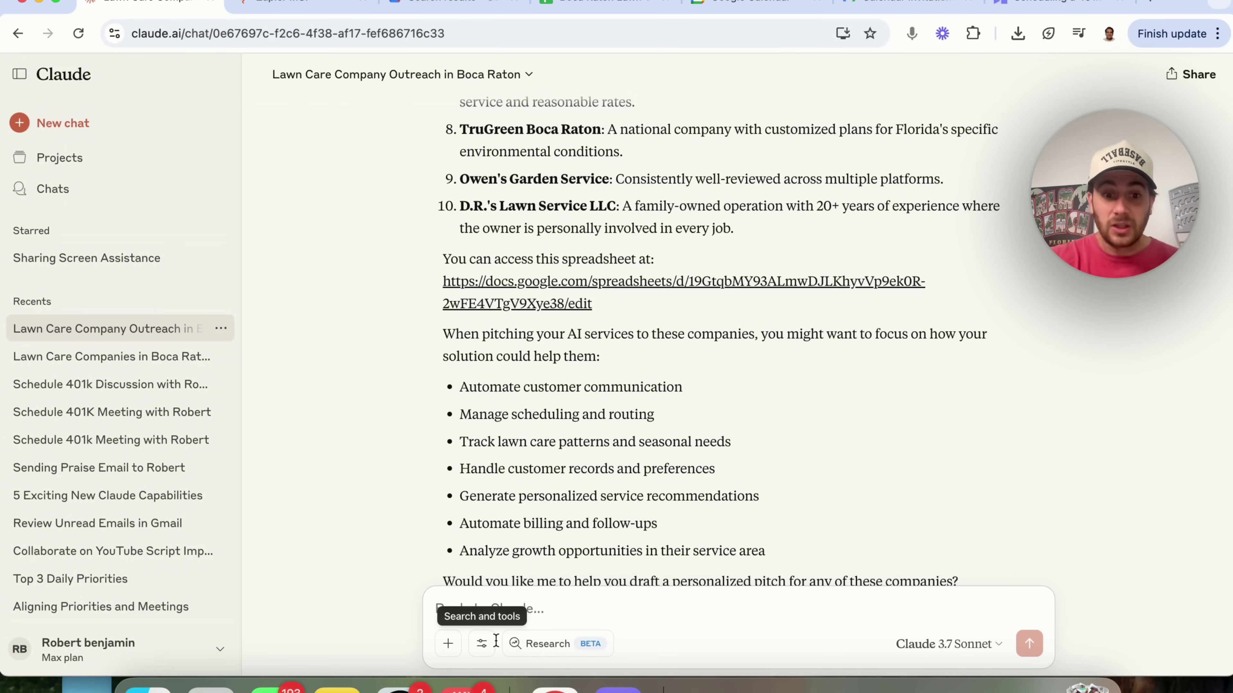
- Send a request for Zapier MCP + Claude research and a retention-focused YouTube script in a Google Doc
left_click(481, 644)
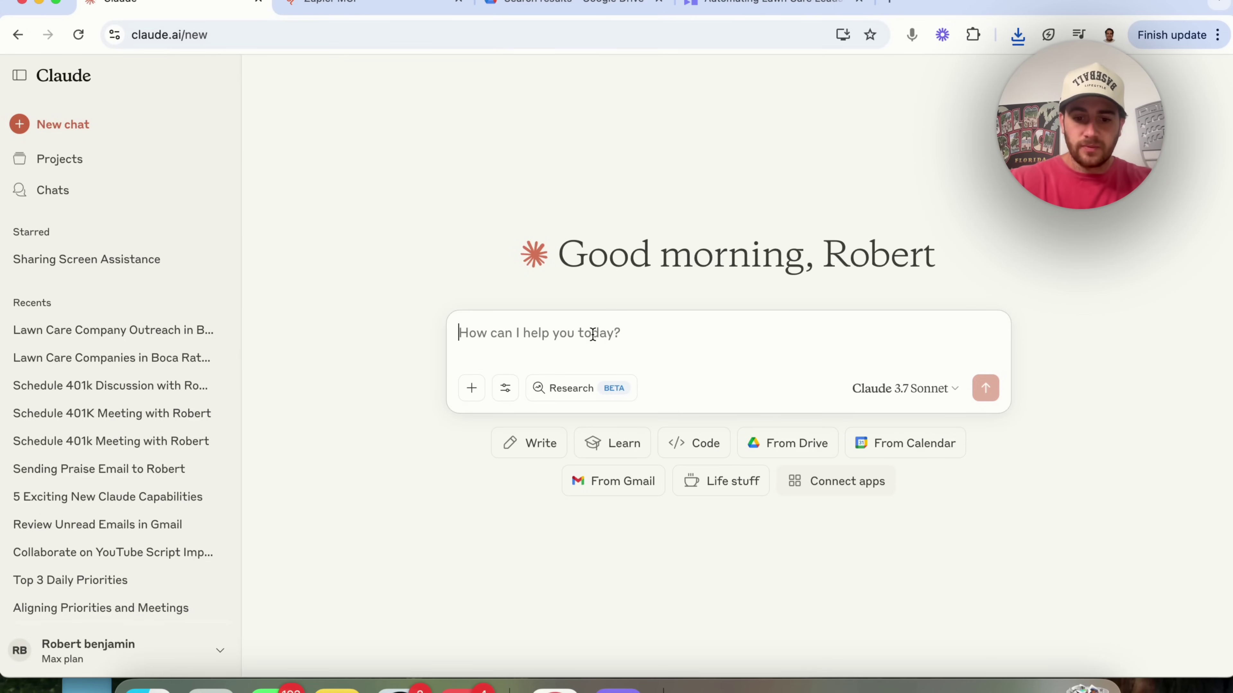
type("I want to create a youtube")
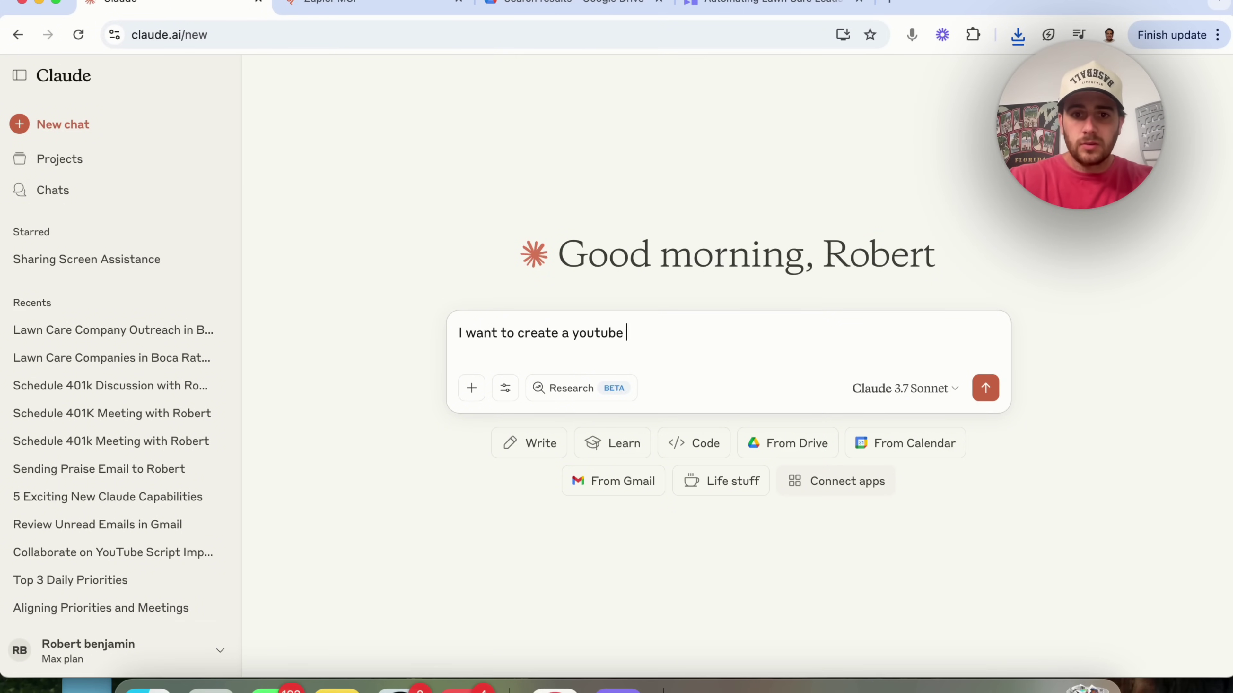
type(" video about zapier MCP + cl")
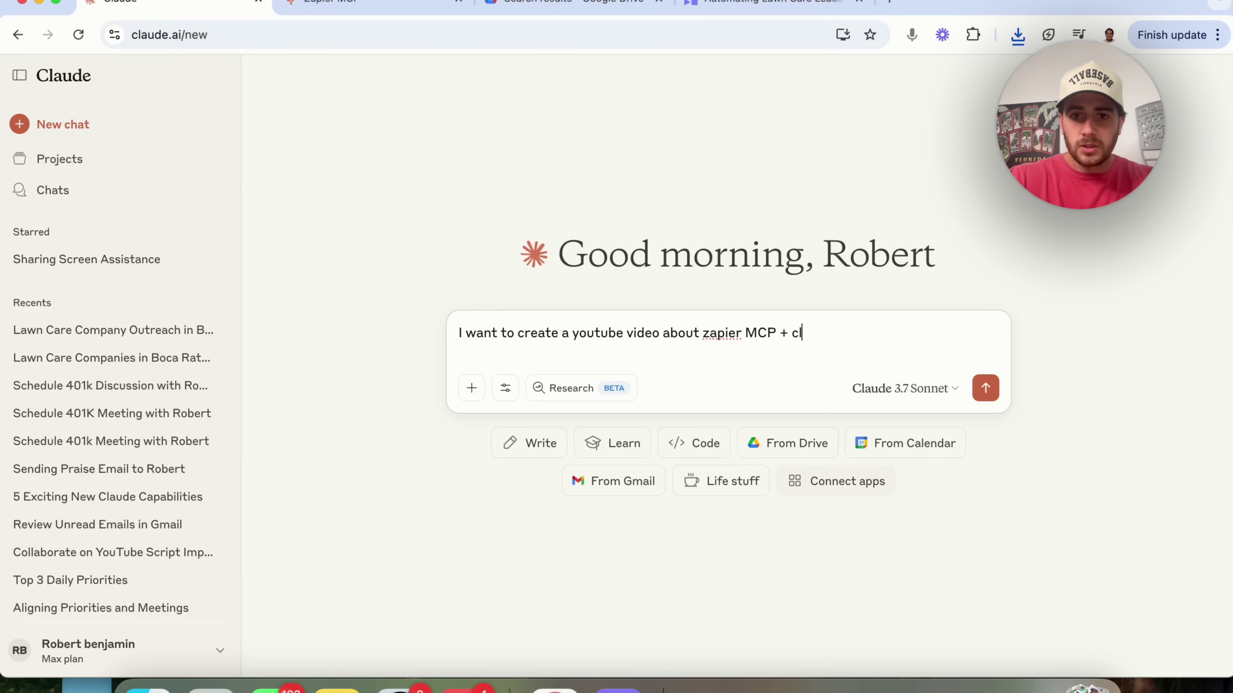
type("aude integration. Please do a bunch")
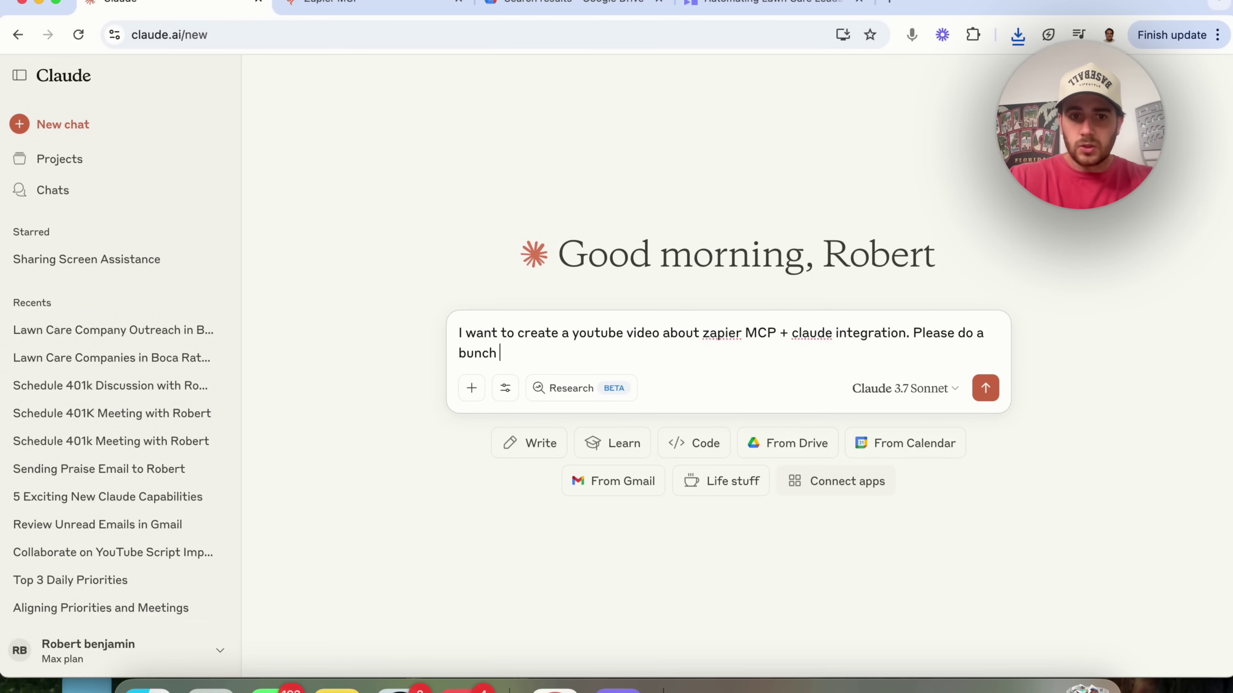
type(" of research on this and how to craf")
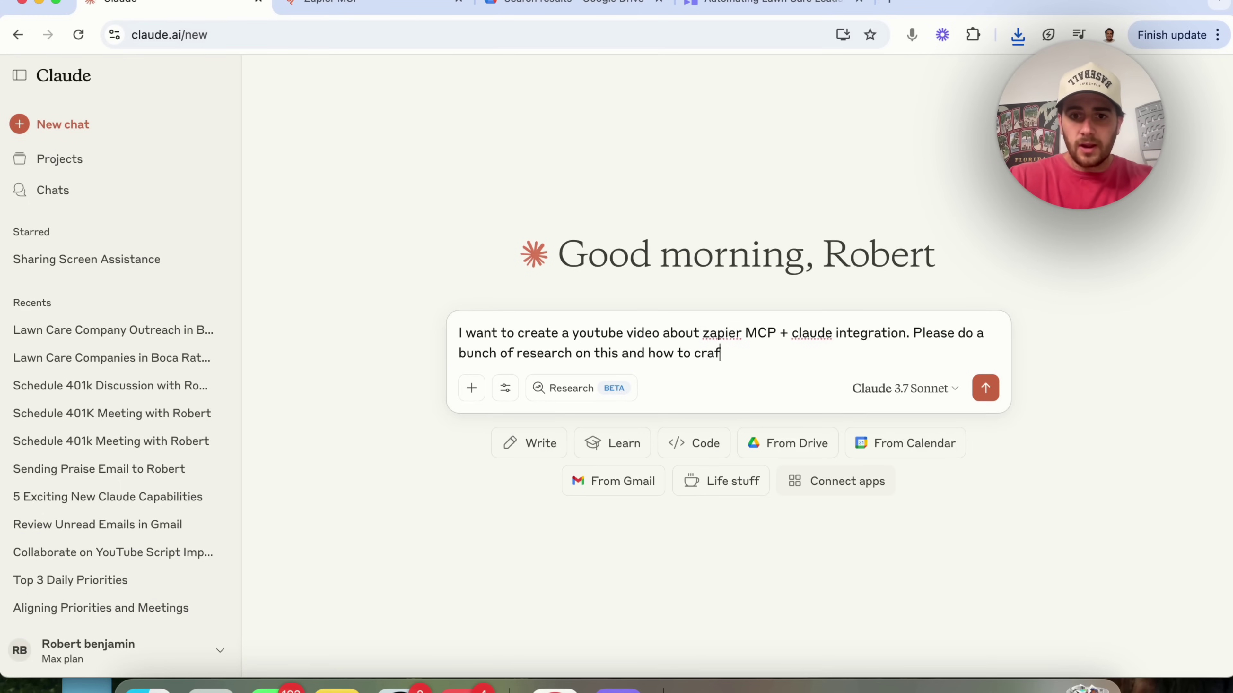
type("t a perfect youtube video that ma")
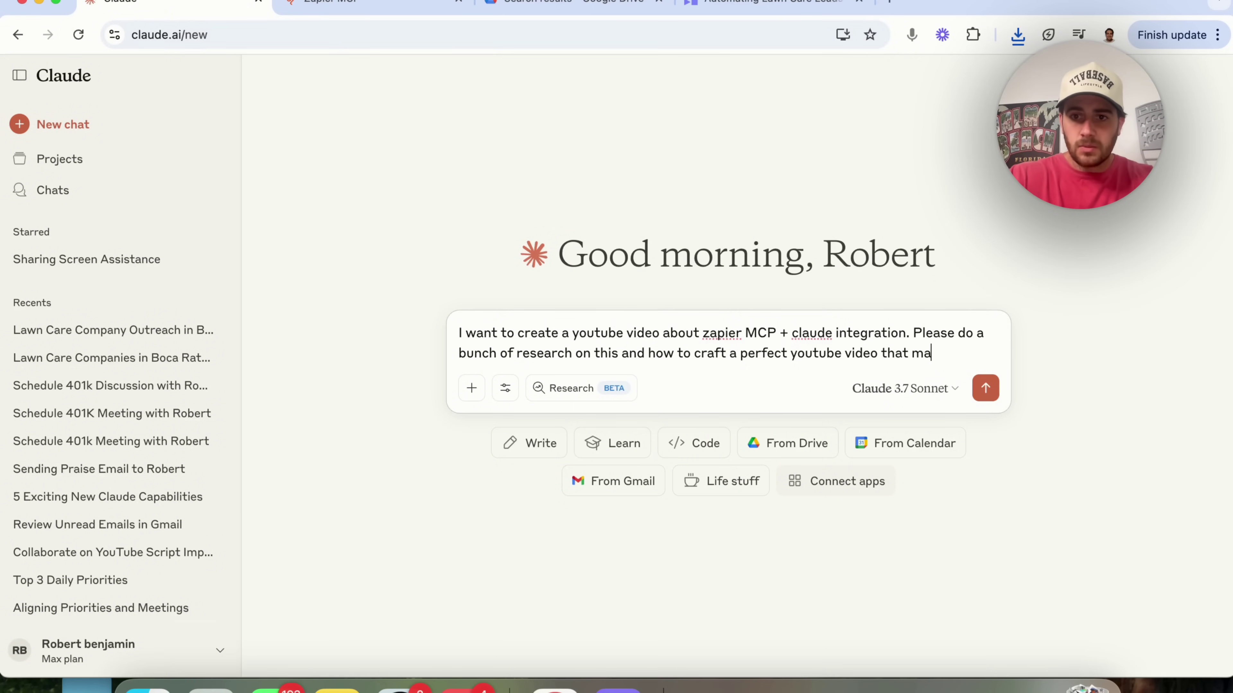
type("ximizes audience retenti")
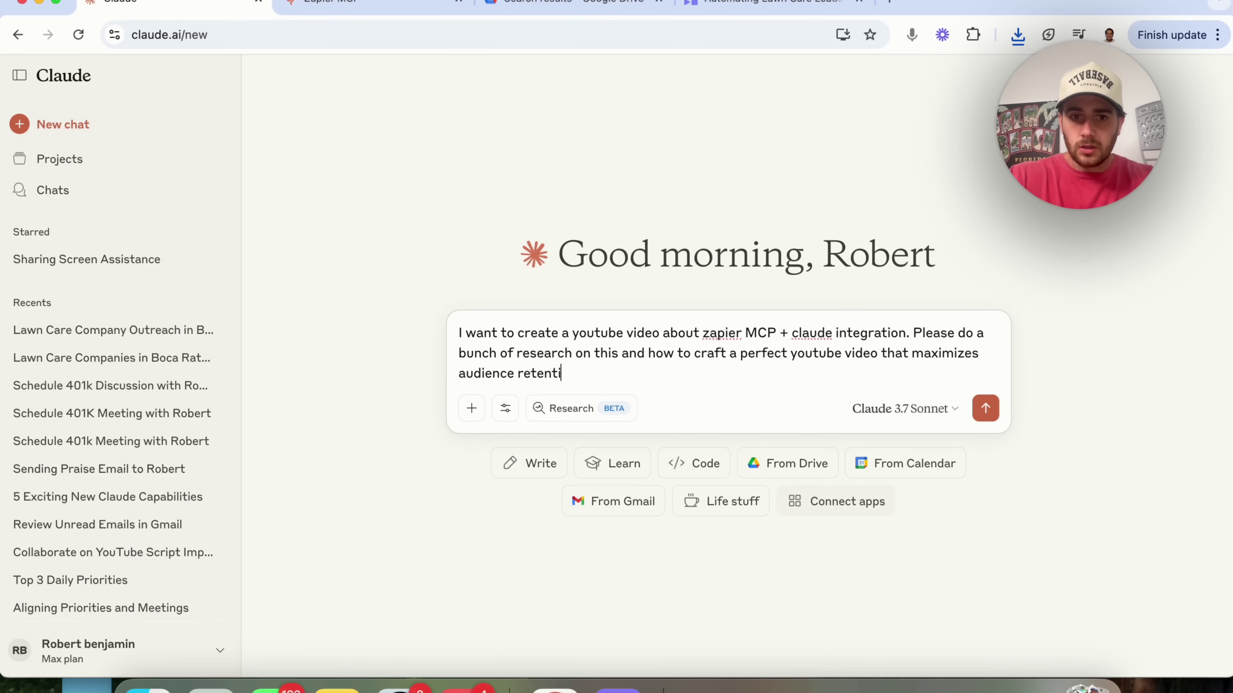
type("on. Once you've done that please cra")
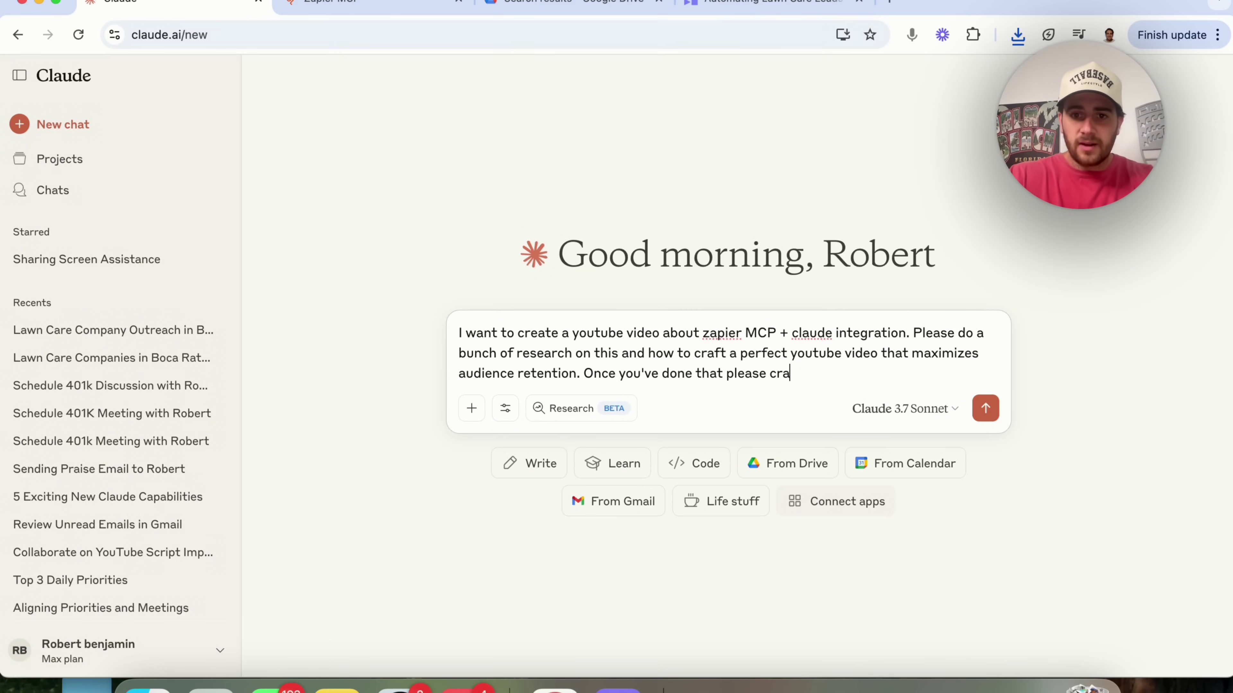
type("ft my a youtube sc")
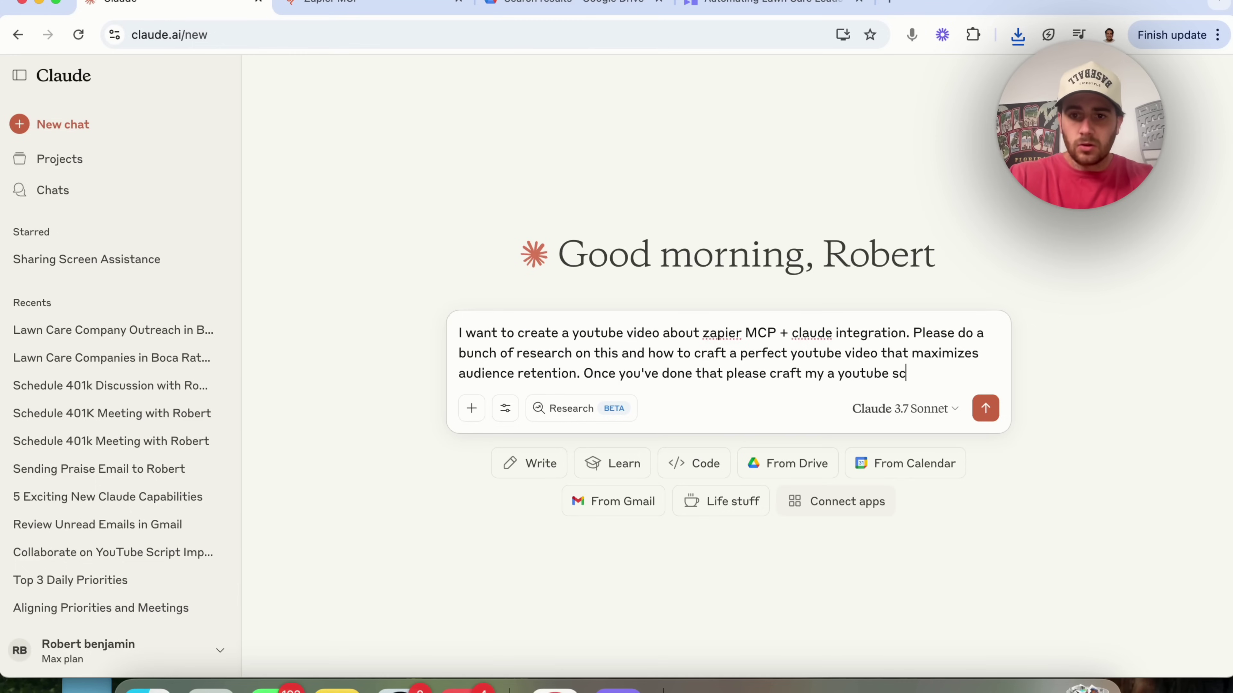
type("ript and put it i")
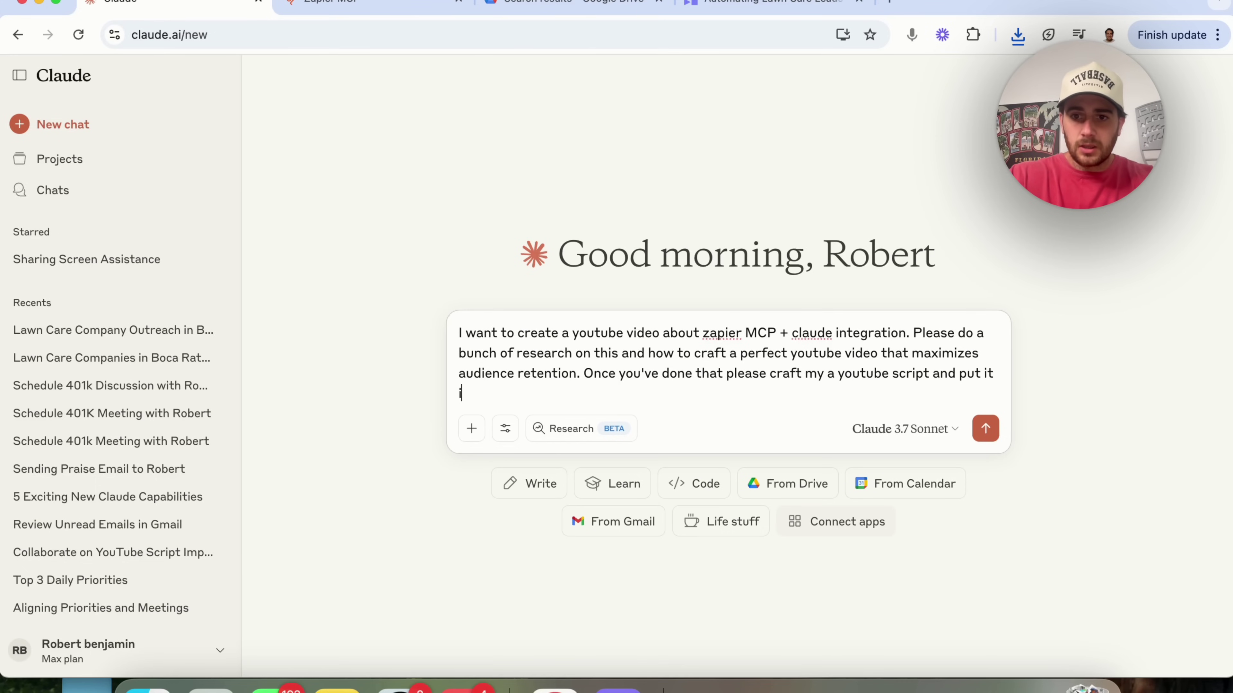
type("n a google doc for")
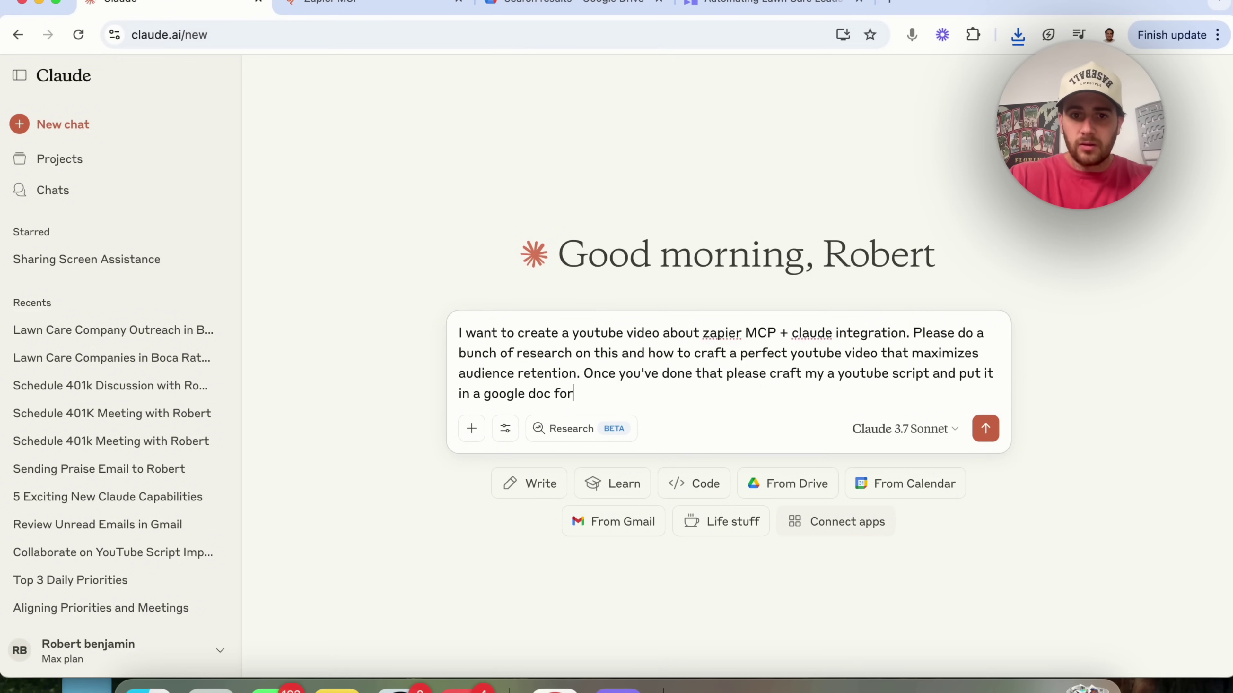
type(" me")
key("Return")
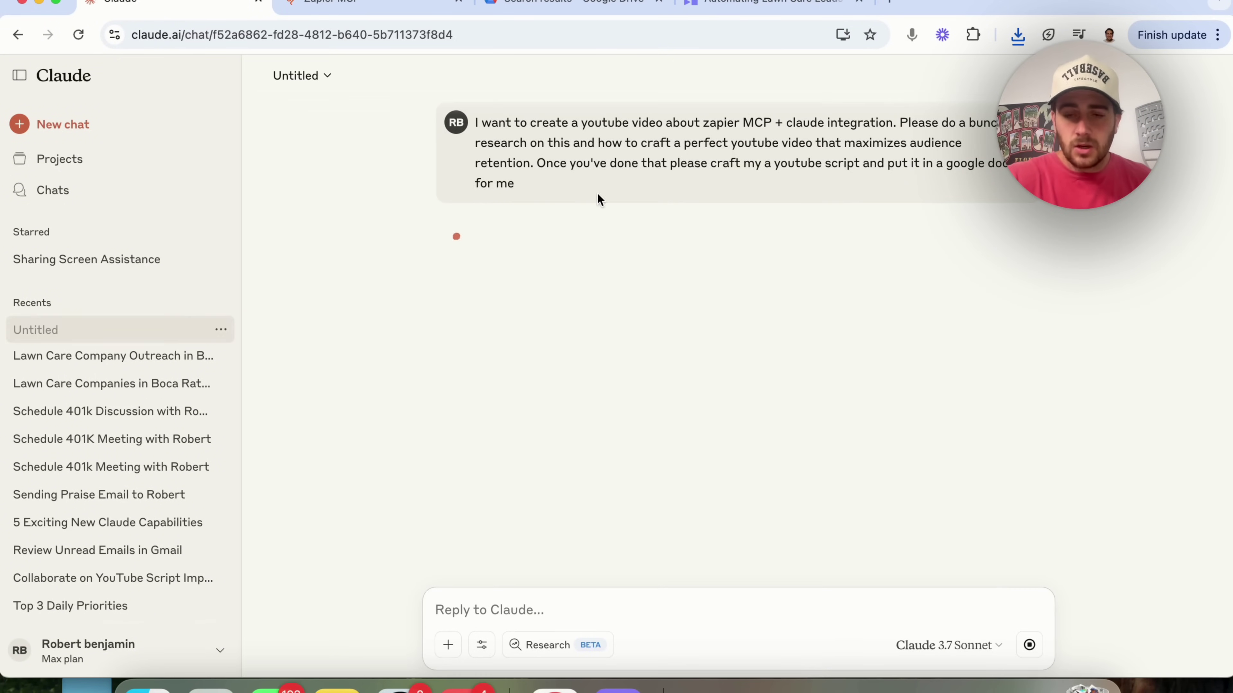
- Select the sent message, check the enabled tools, and glance at the Zapier MCP server config
double_click(576, 159)
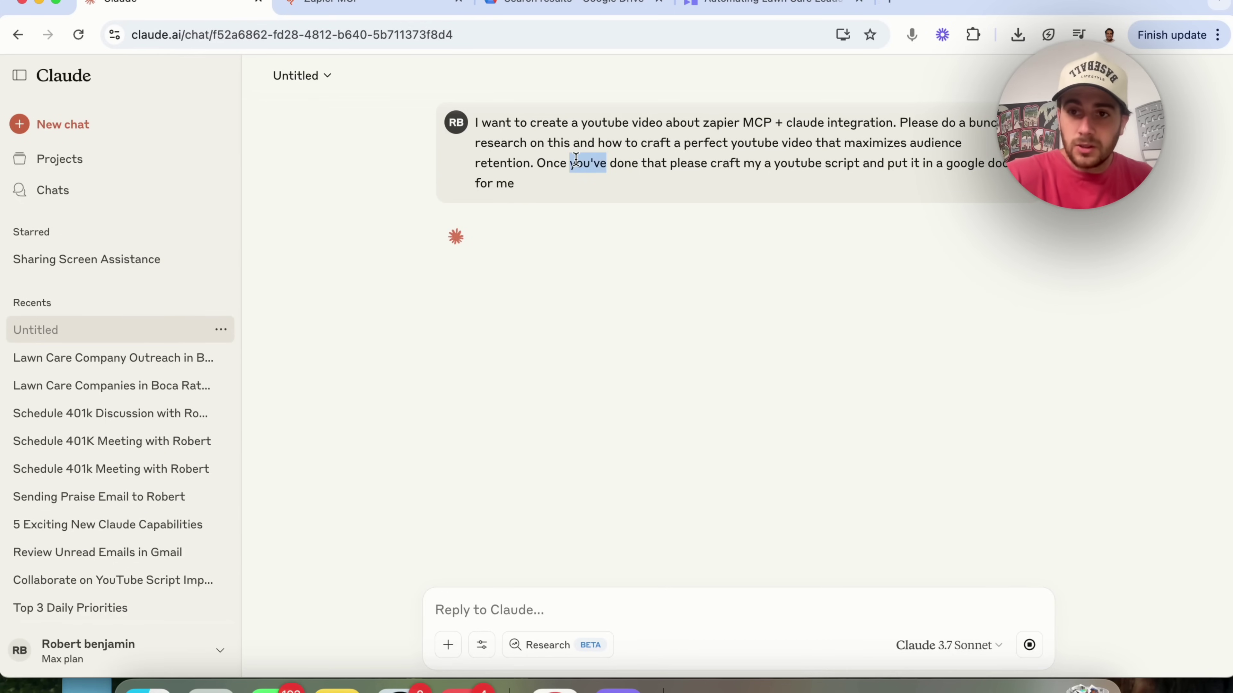
left_click(575, 158)
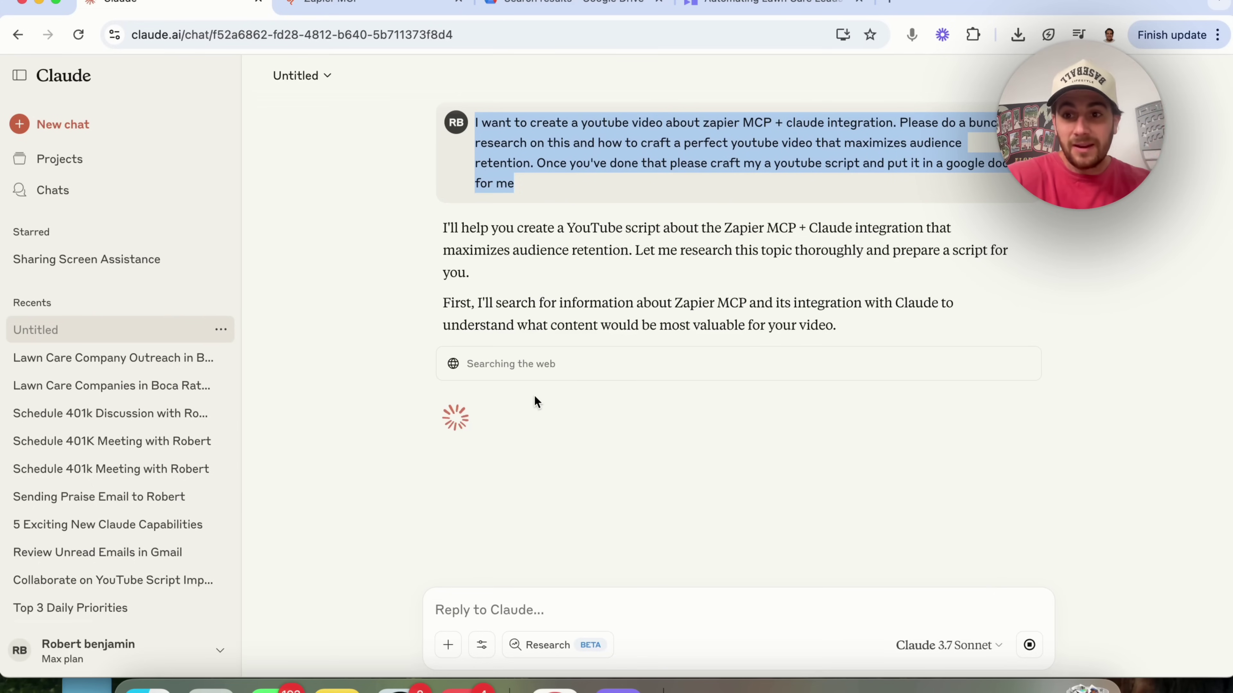
left_click(484, 648)
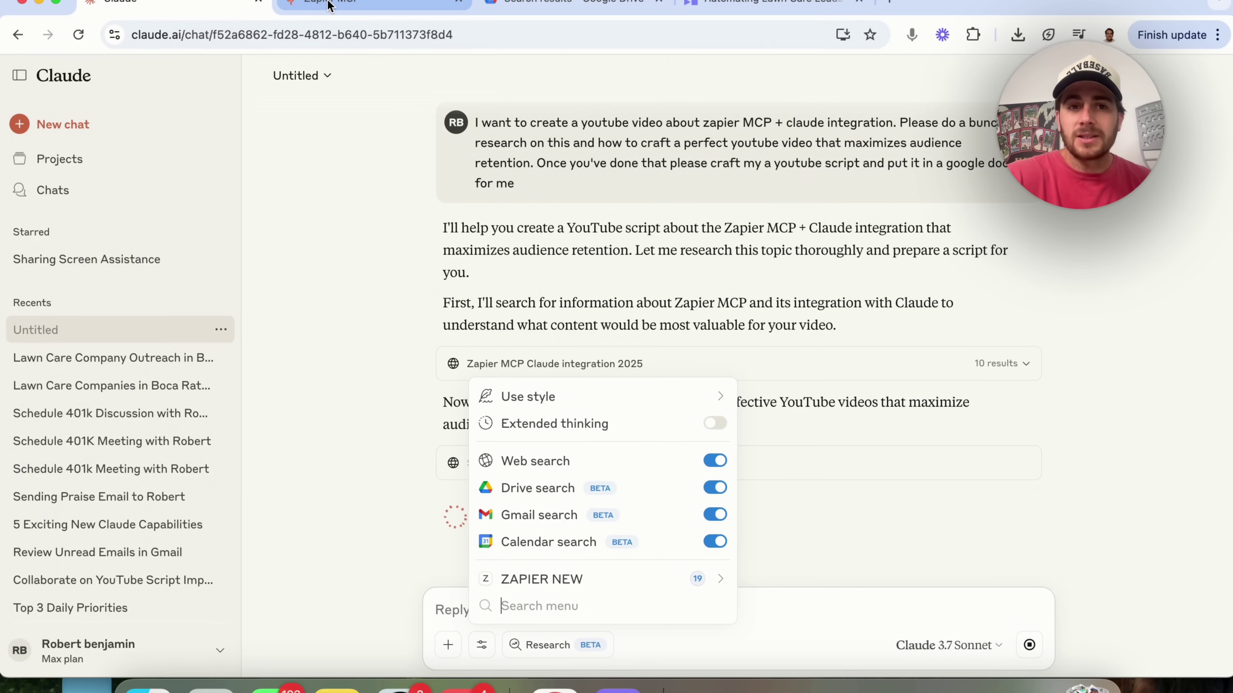
key("ctrl+Tab")
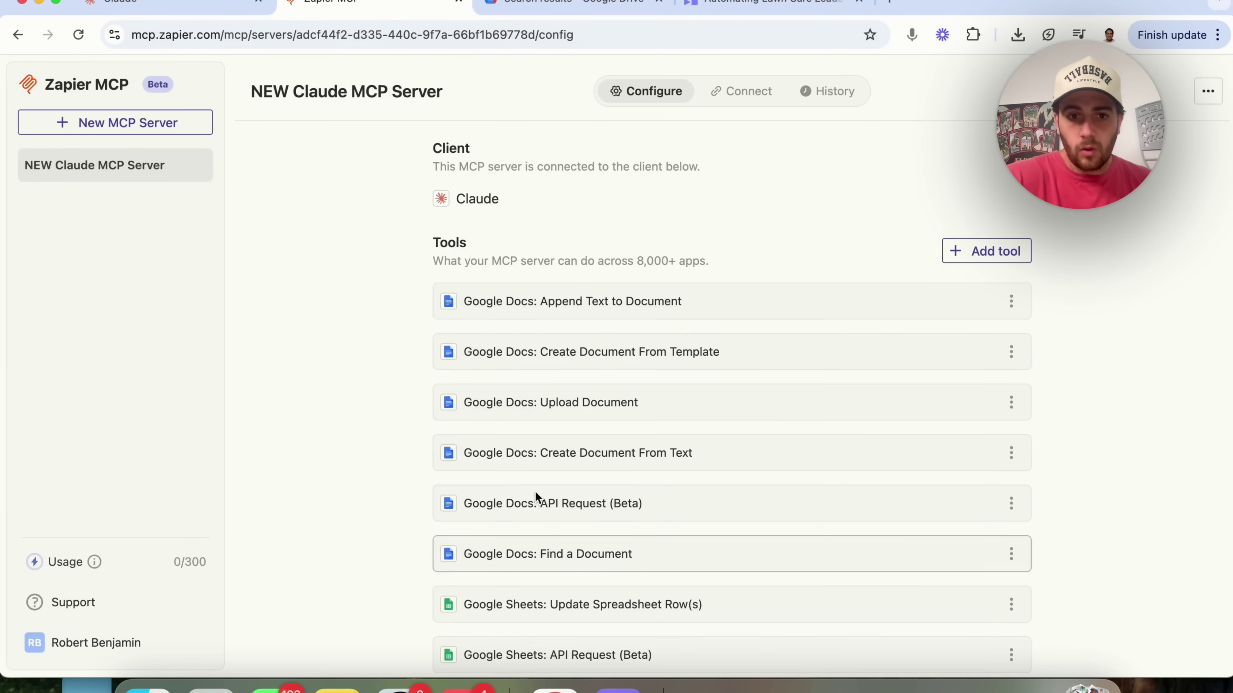
left_click(178, 10)
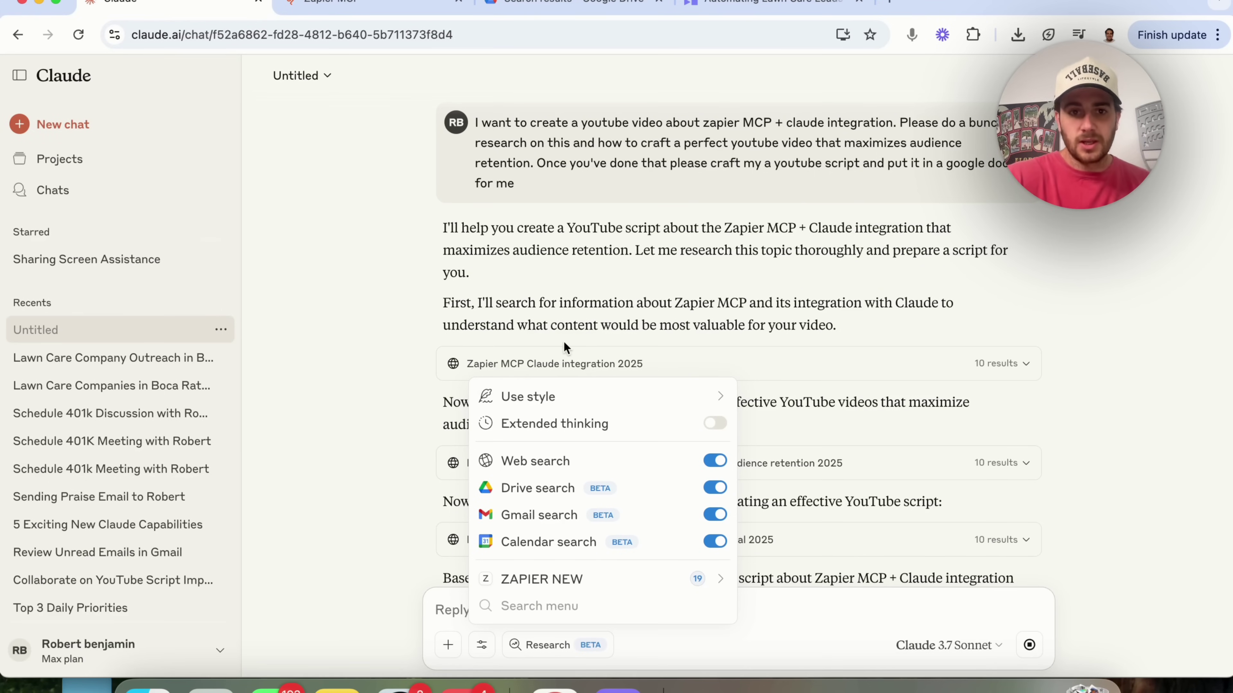
- Select the original prompt to copy it, then review Claude's streaming research reply
triple_click(563, 136)
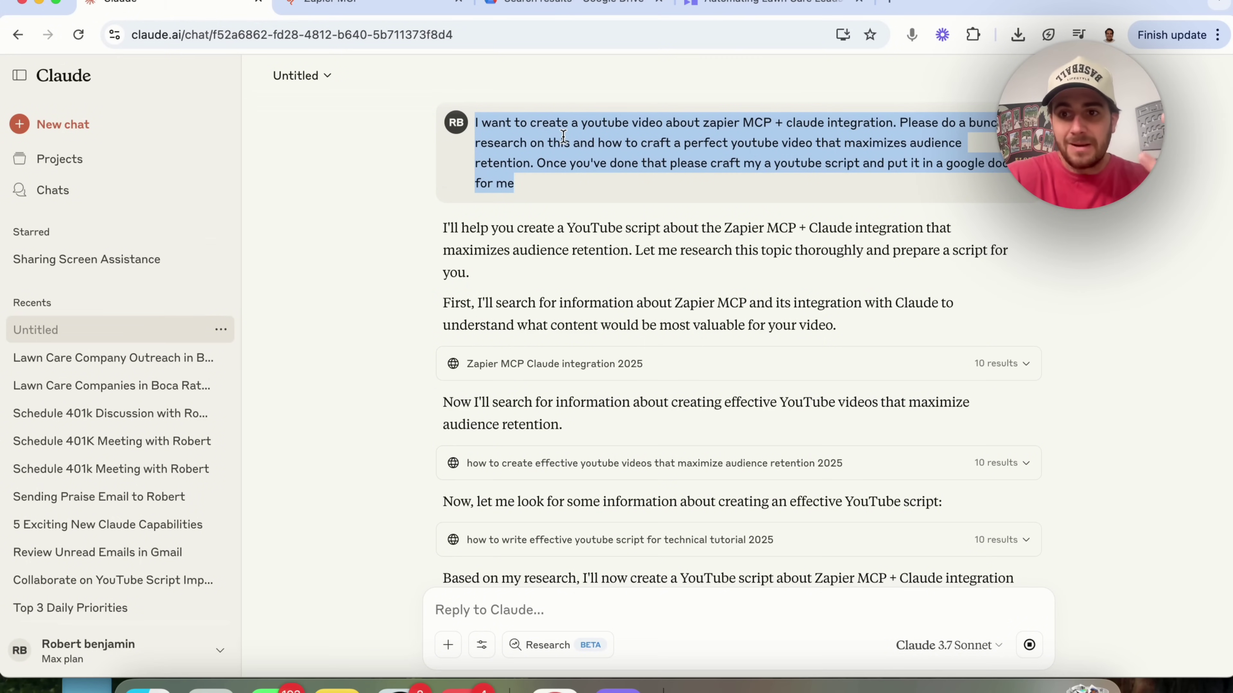
left_click(486, 651)
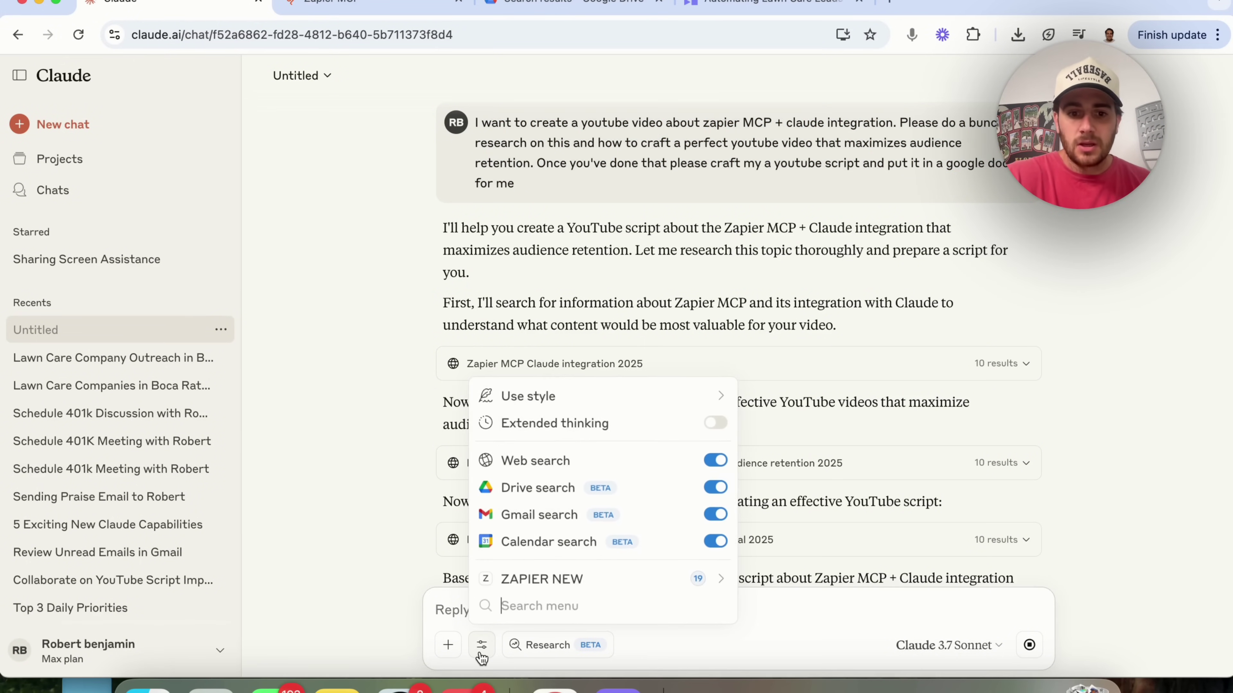
left_click(306, 384)
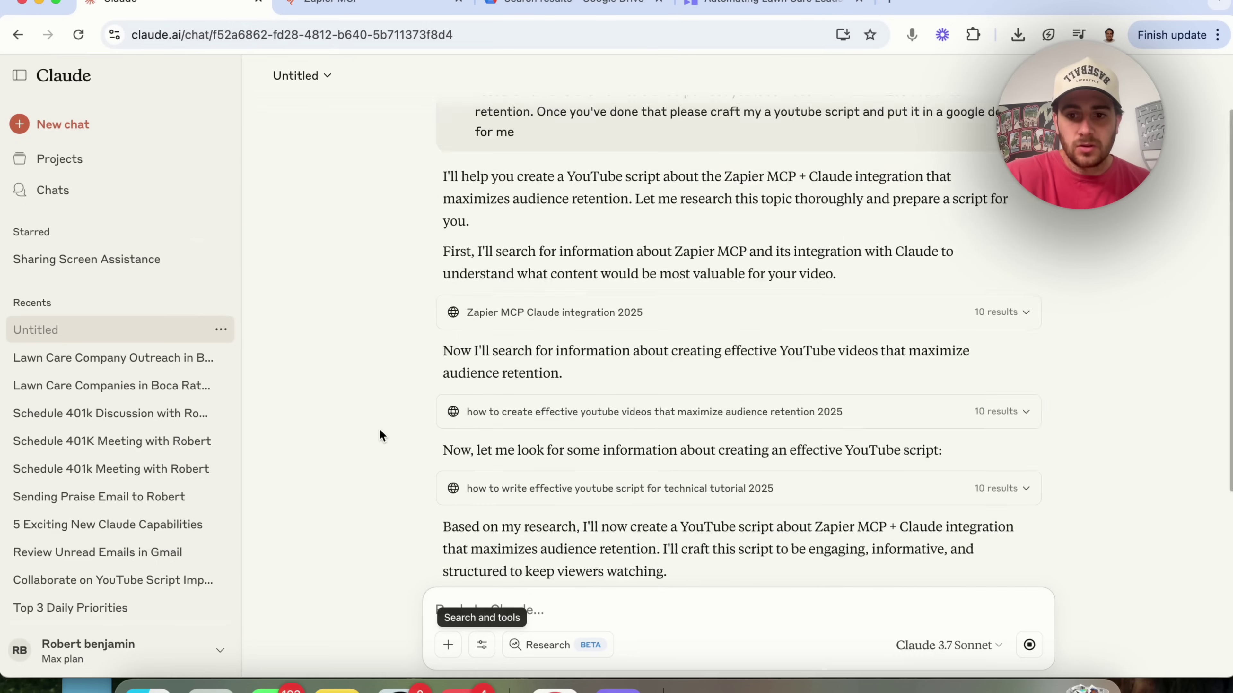
scroll(451, 301, "up", 5)
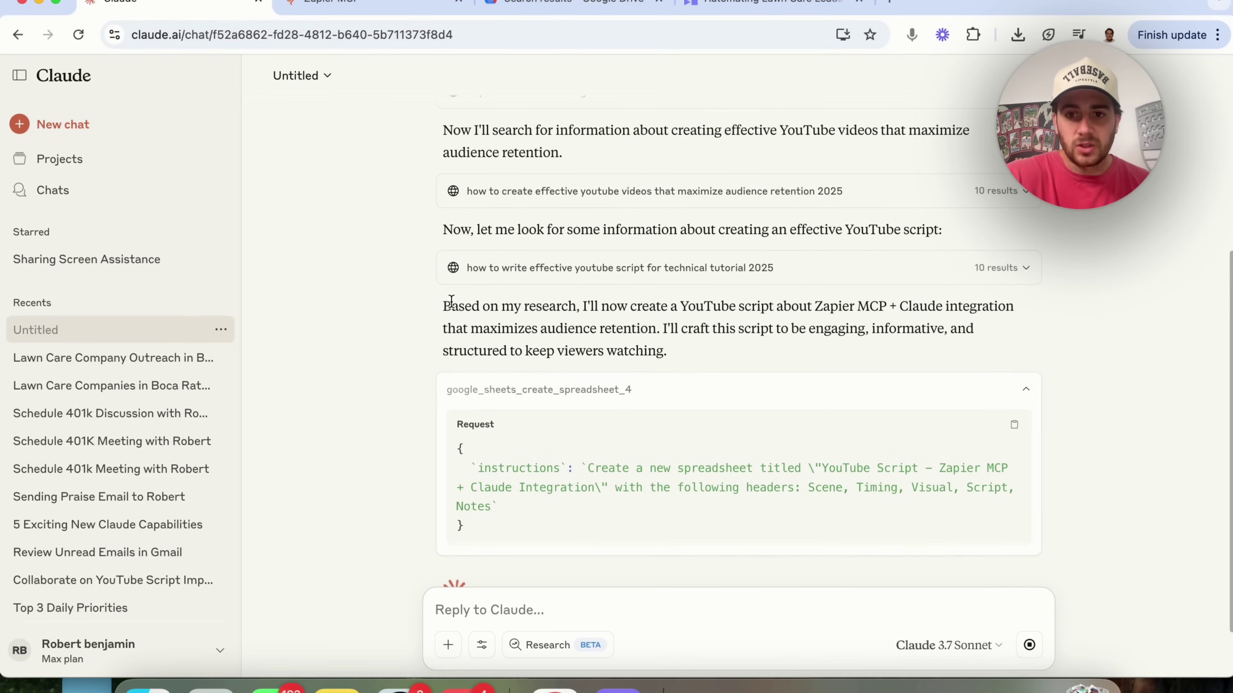
scroll(451, 309, "down", 3)
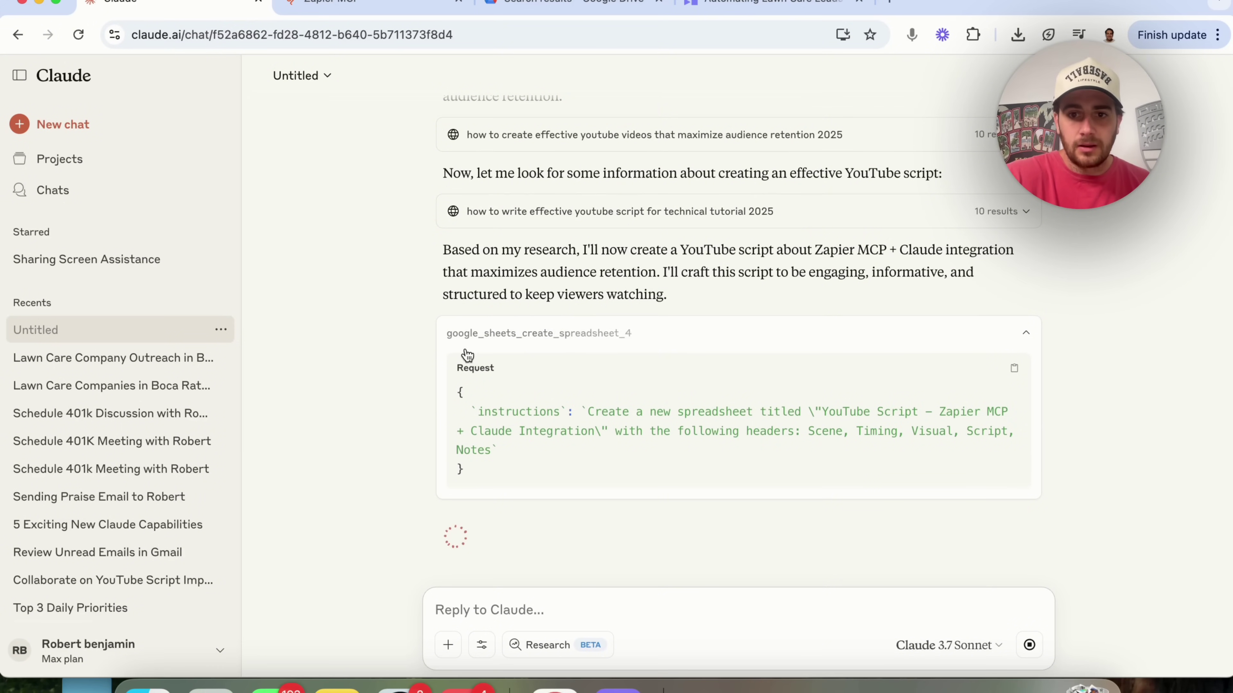
scroll(462, 353, "up", 5)
scroll(485, 413, "up", 3)
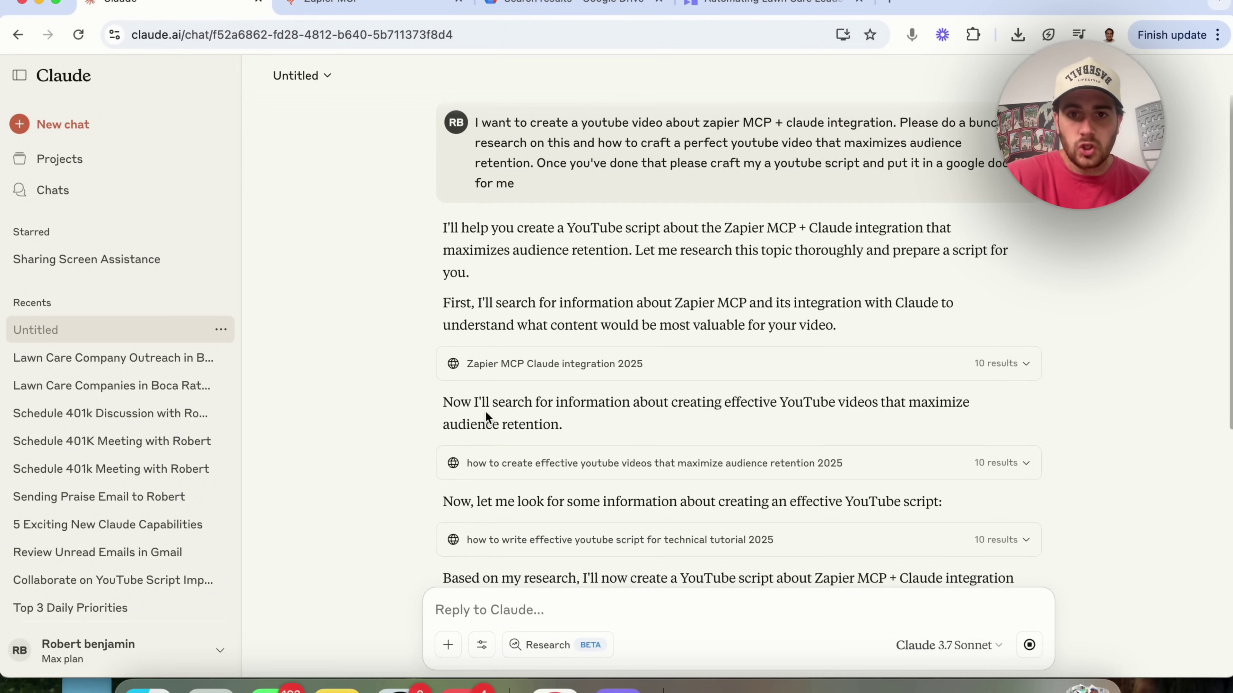
- Start a new chat, inspect the ZAPIER NEW tool list, and reload the page
left_click(79, 125)
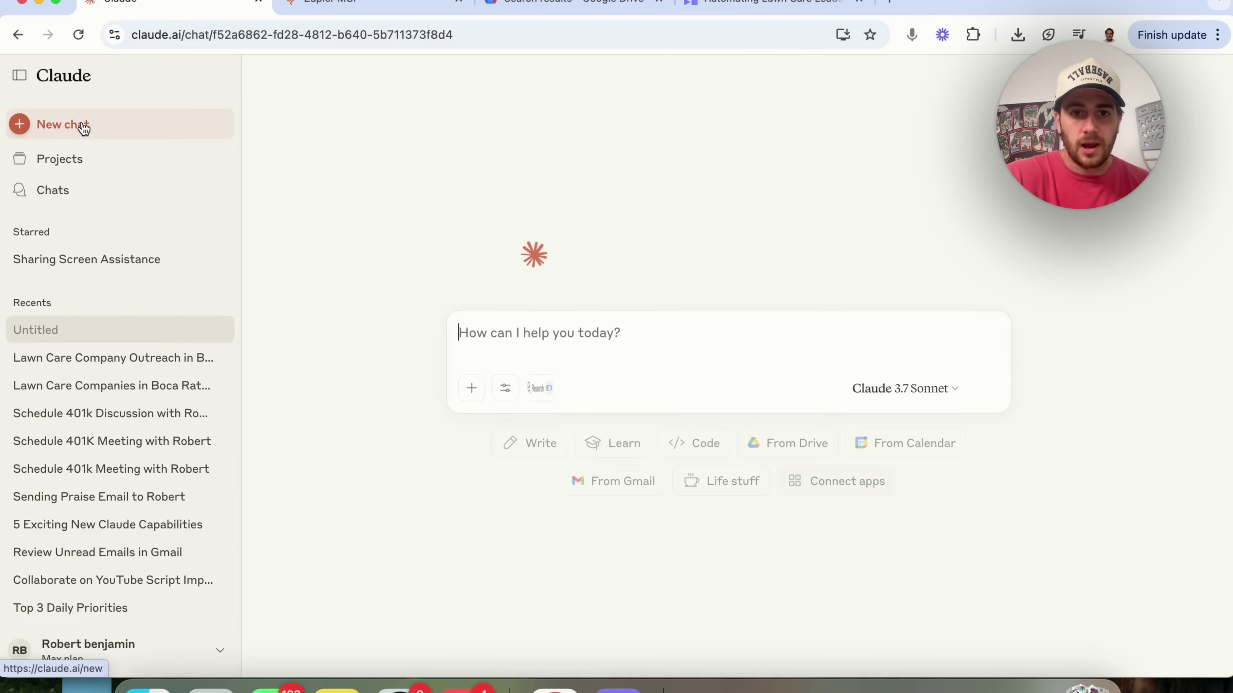
left_click(503, 397)
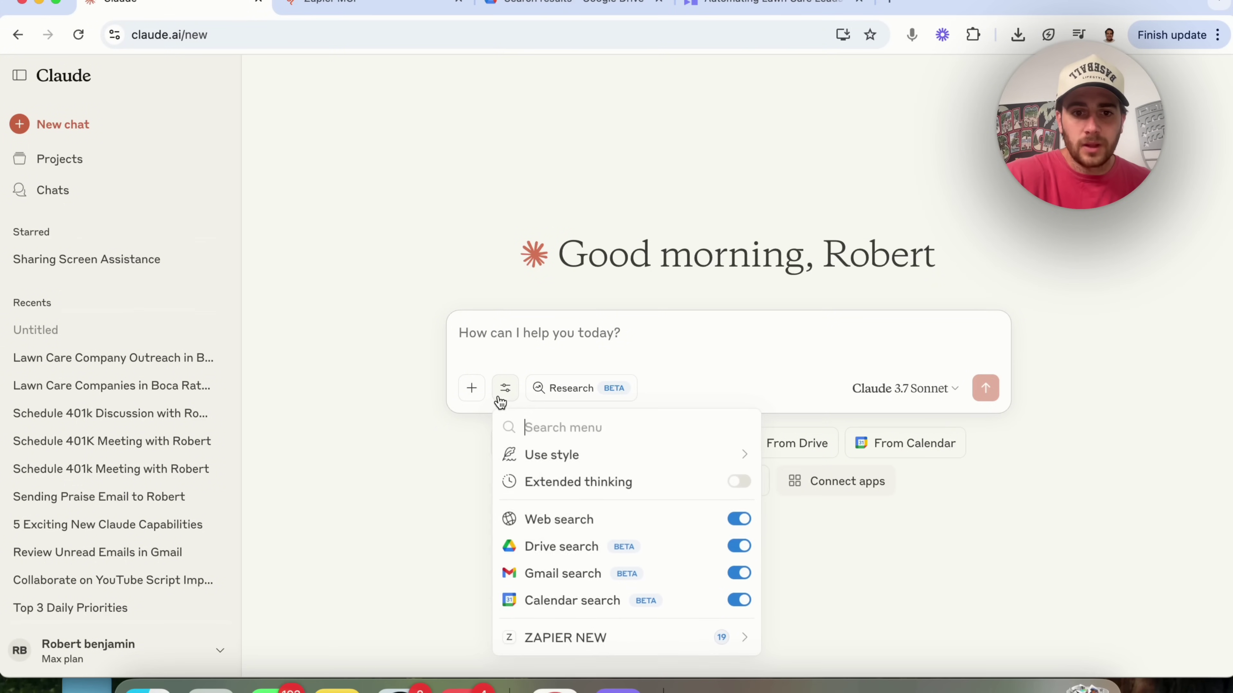
left_click(607, 638)
scroll(586, 540, "down", 5)
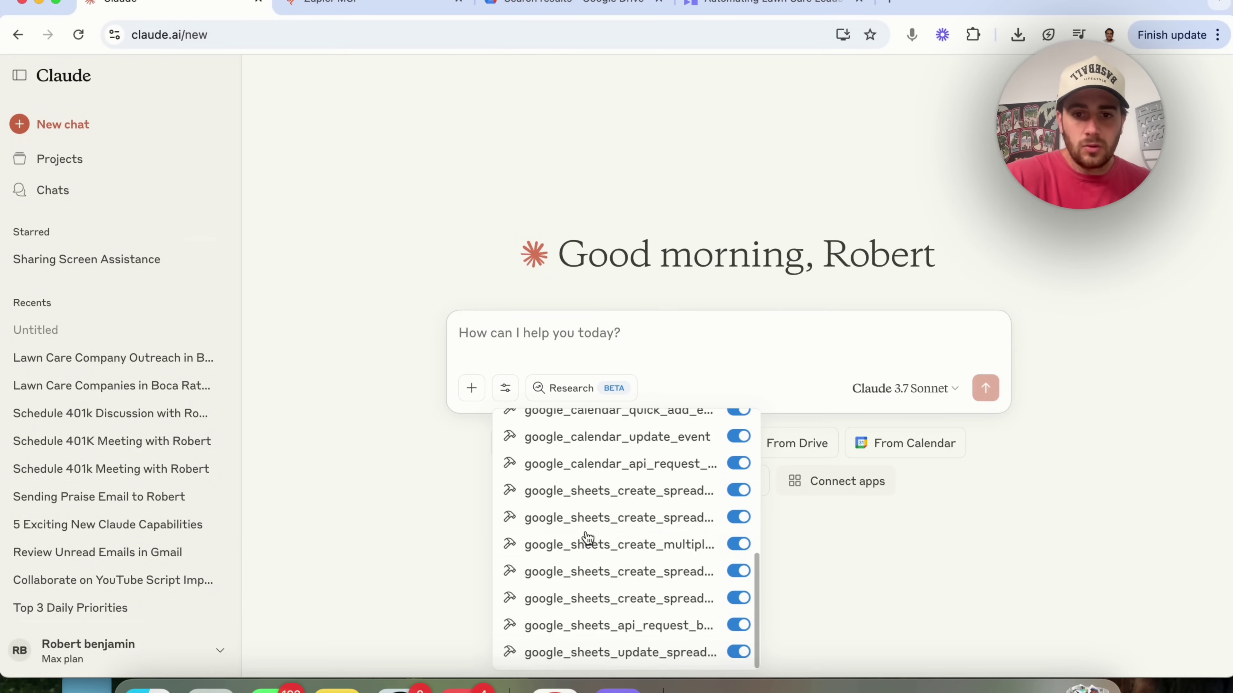
scroll(585, 539, "up", 5)
left_click(471, 34)
key("Return")
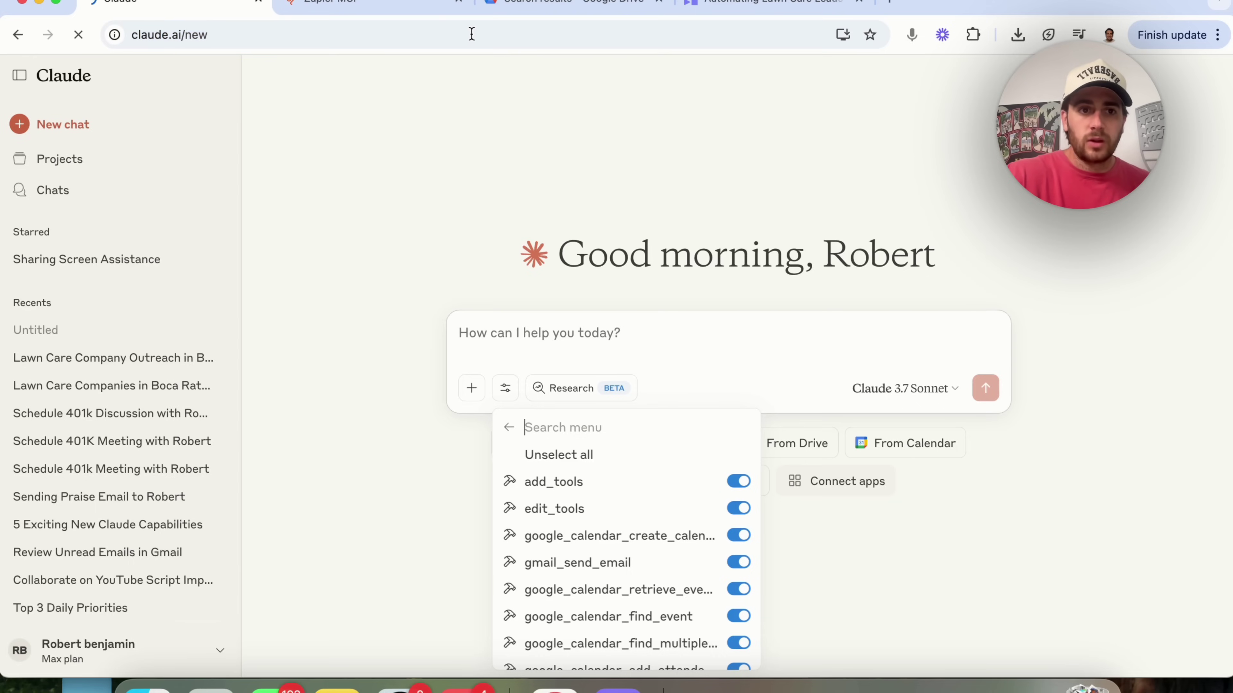
- Confirm the Zapier Google Docs tools are listed, then paste and send the script request
left_click(504, 391)
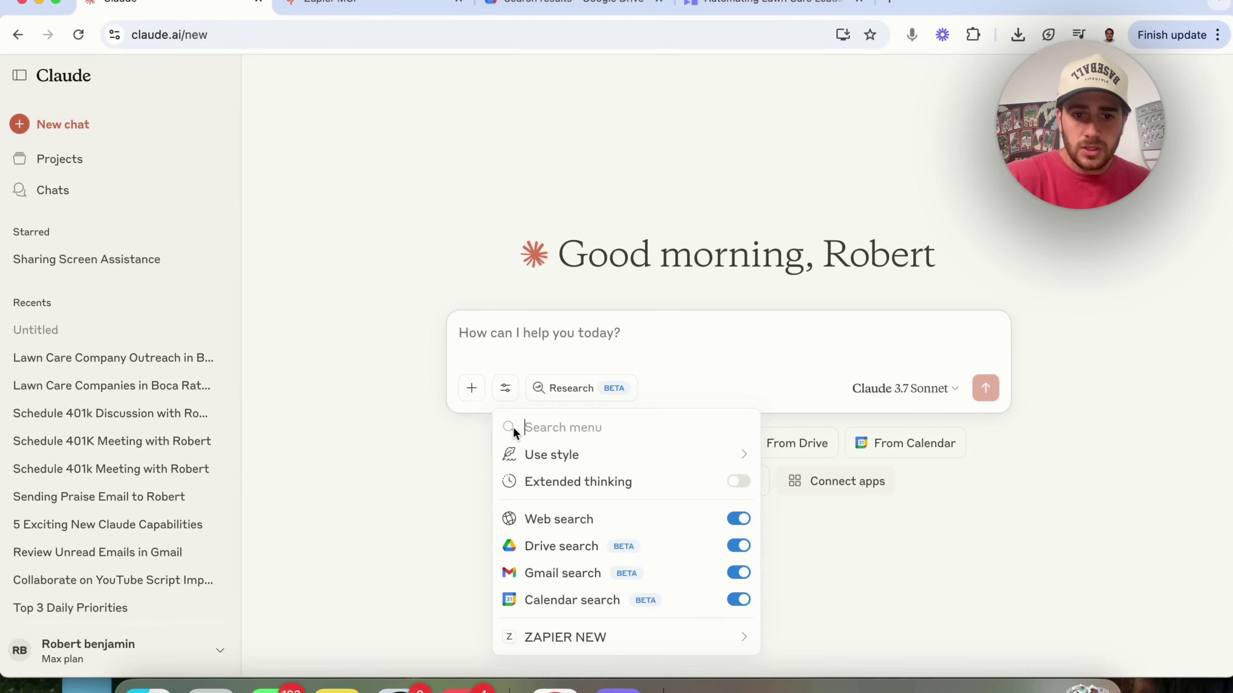
left_click(586, 636)
scroll(543, 499, "down", 10)
scroll(543, 499, "down", 2)
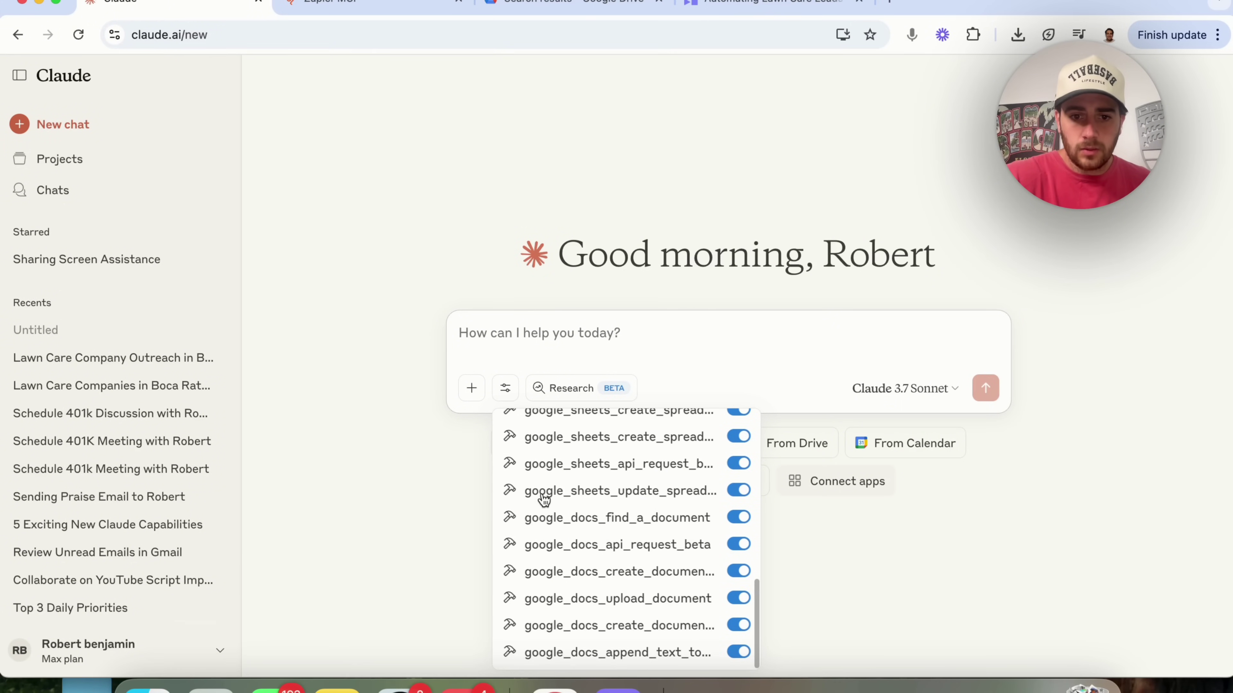
left_click(500, 321)
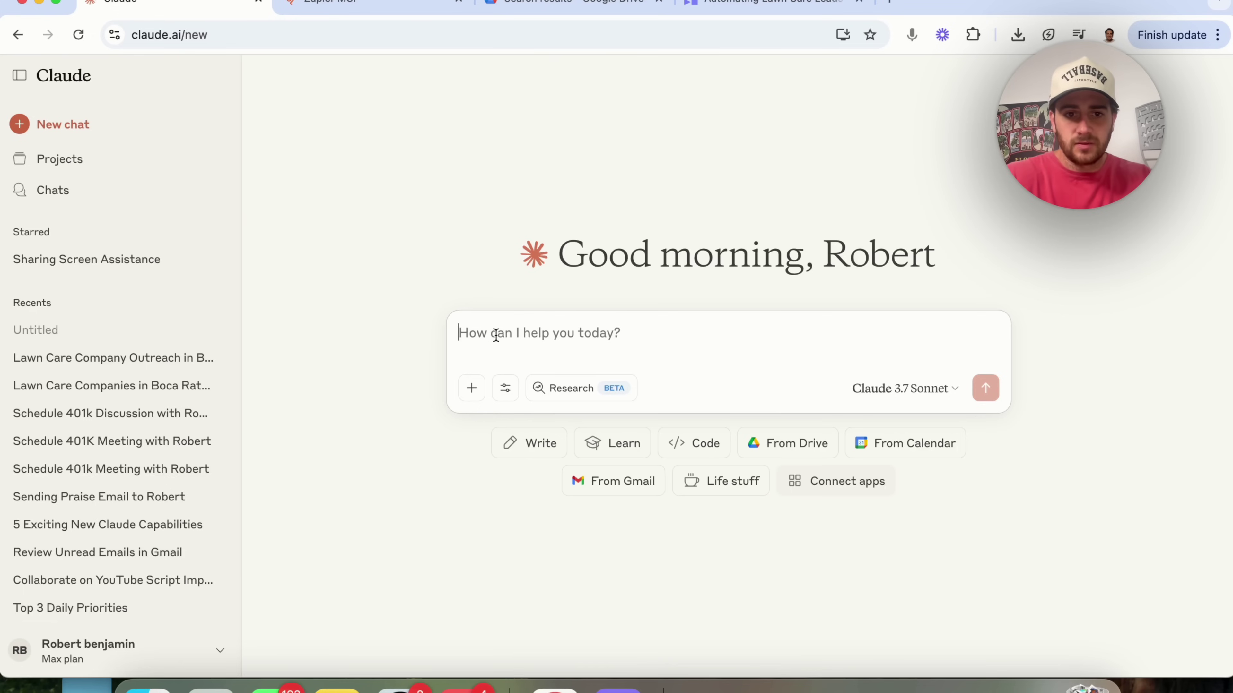
type("I want to create a youtube video about zapier MCP + claude integration. Please do a bunch of research on this and how to craft a perfect youtube video that maximizes audience retention. Once you've done that please craft my a youtube script and put it in a google doc for me")
key("Return")
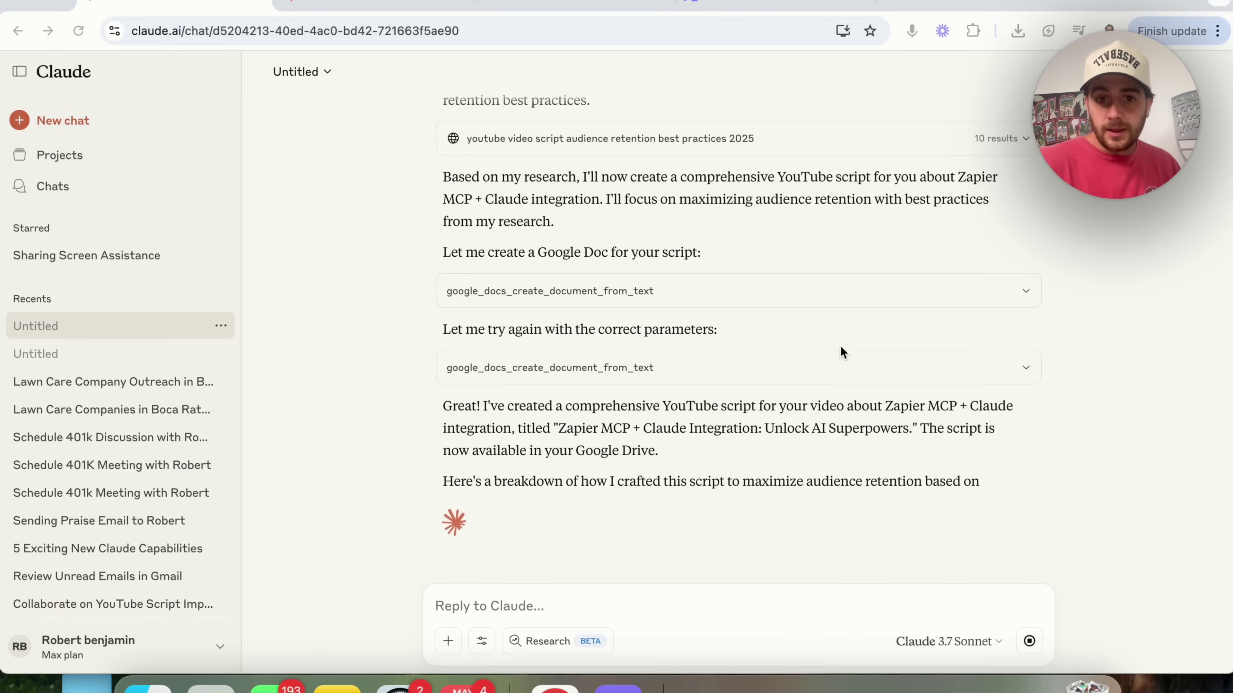
- Follow Claude's reply until it confirms the 'Zapier MCP + Claude Integration: Unlock AI Superpowers' Doc exists
scroll(729, 363, "up", 2)
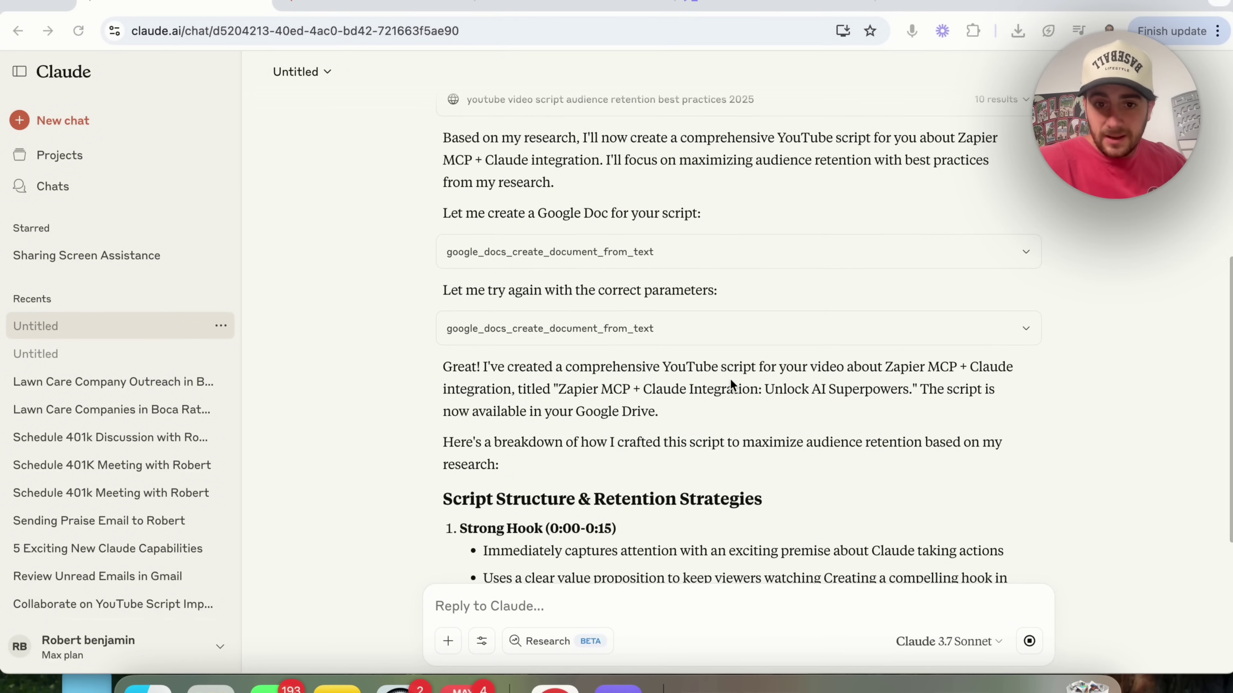
scroll(731, 380, "up", 1)
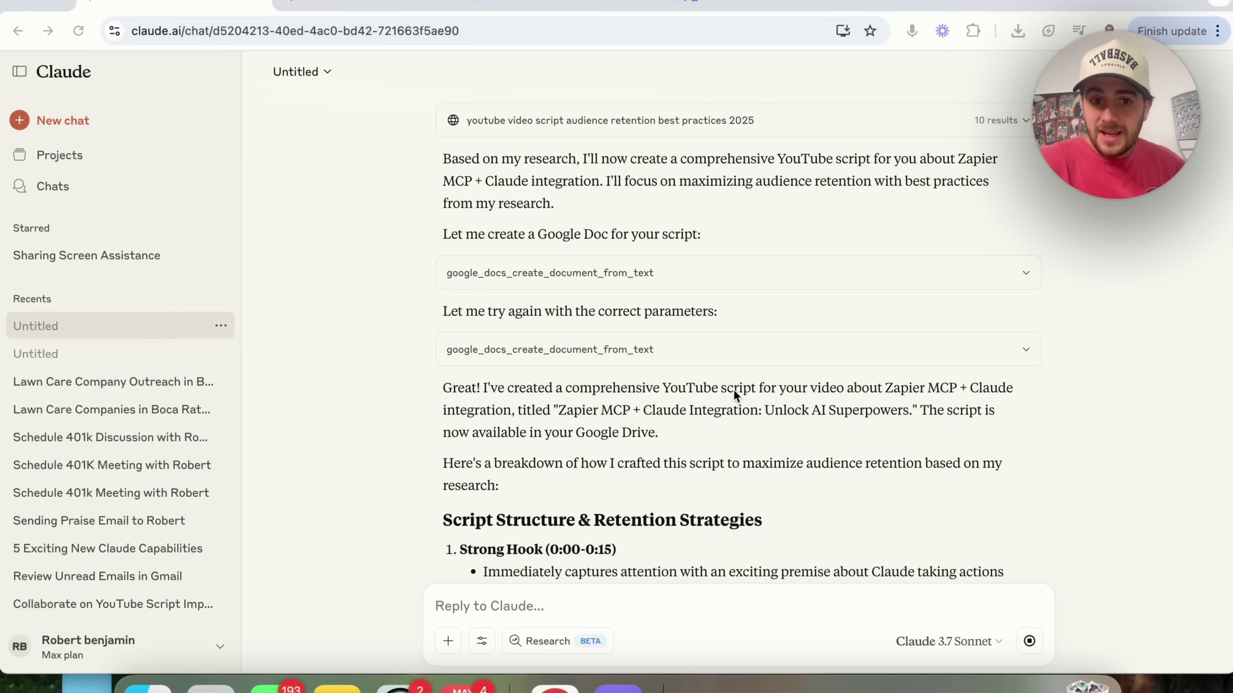
scroll(565, 423, "down", 10)
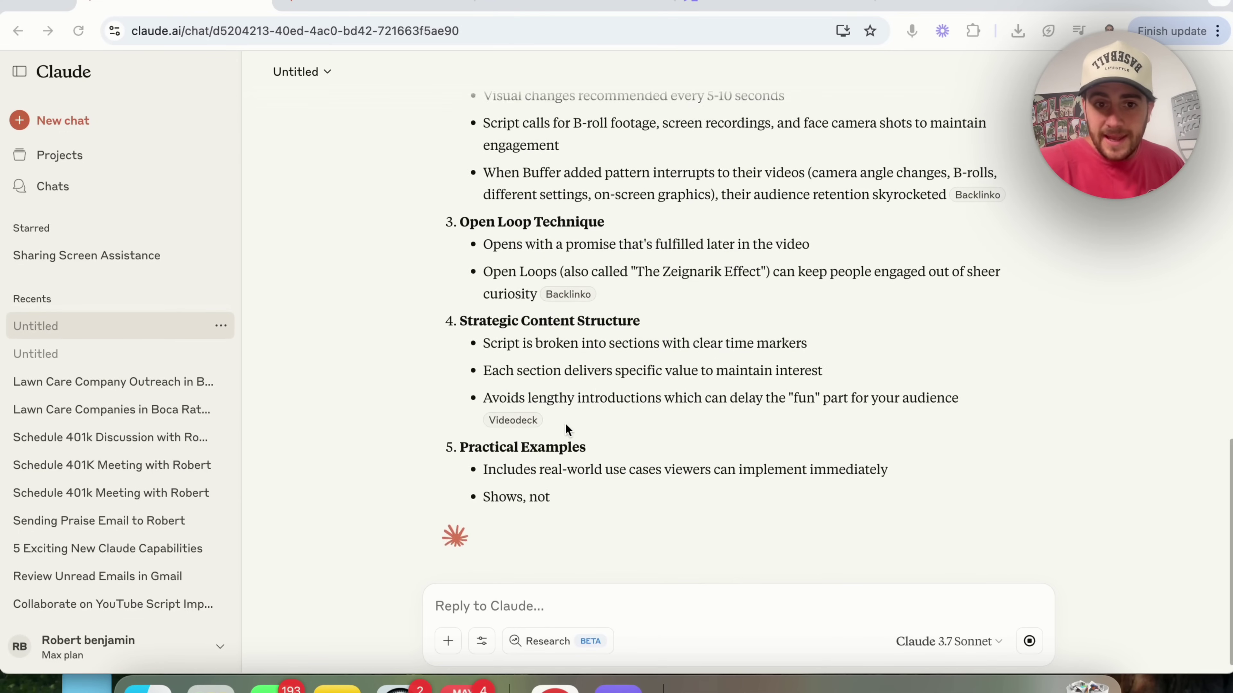
scroll(567, 416, "up", 6)
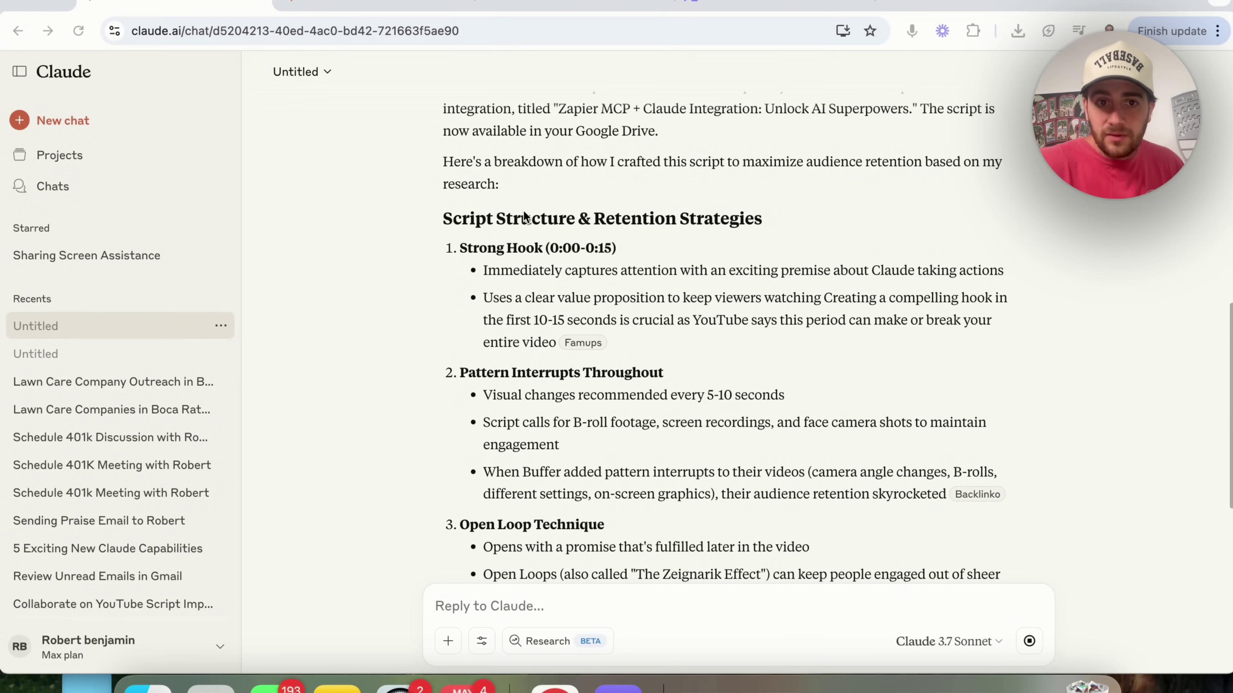
scroll(531, 292, "down", 9)
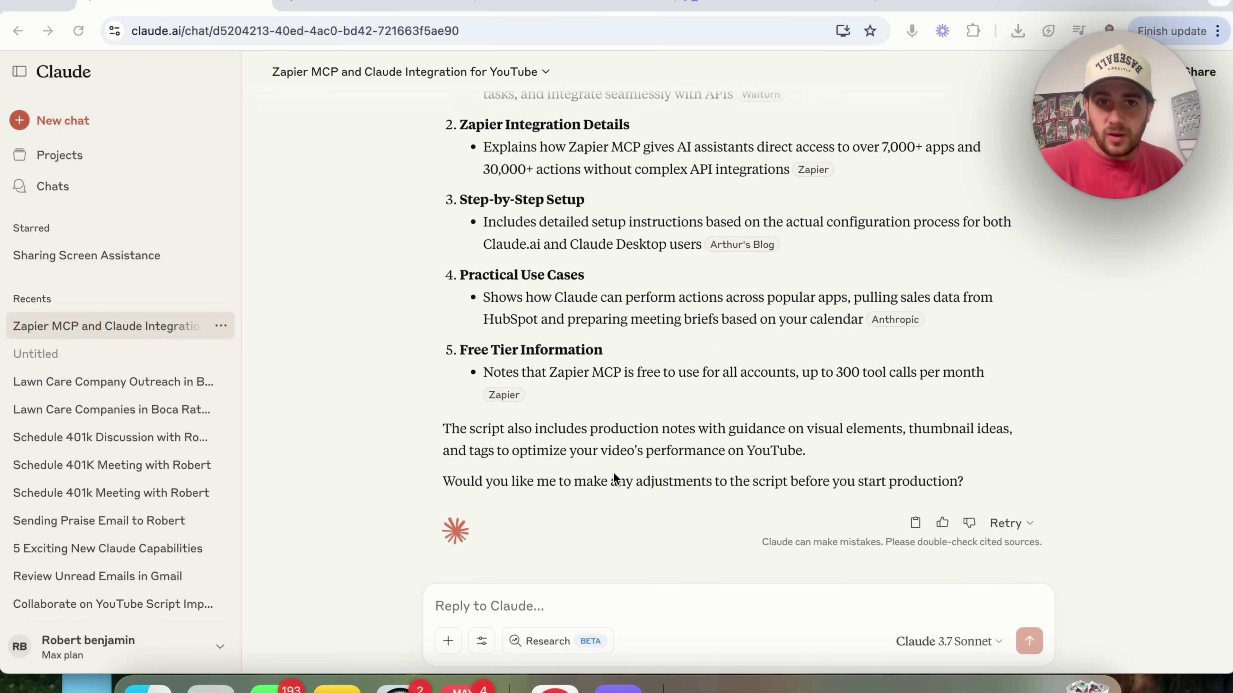
- Search Google Drive for 'zapier' and open the YouTube script document to review it
left_click(538, 5)
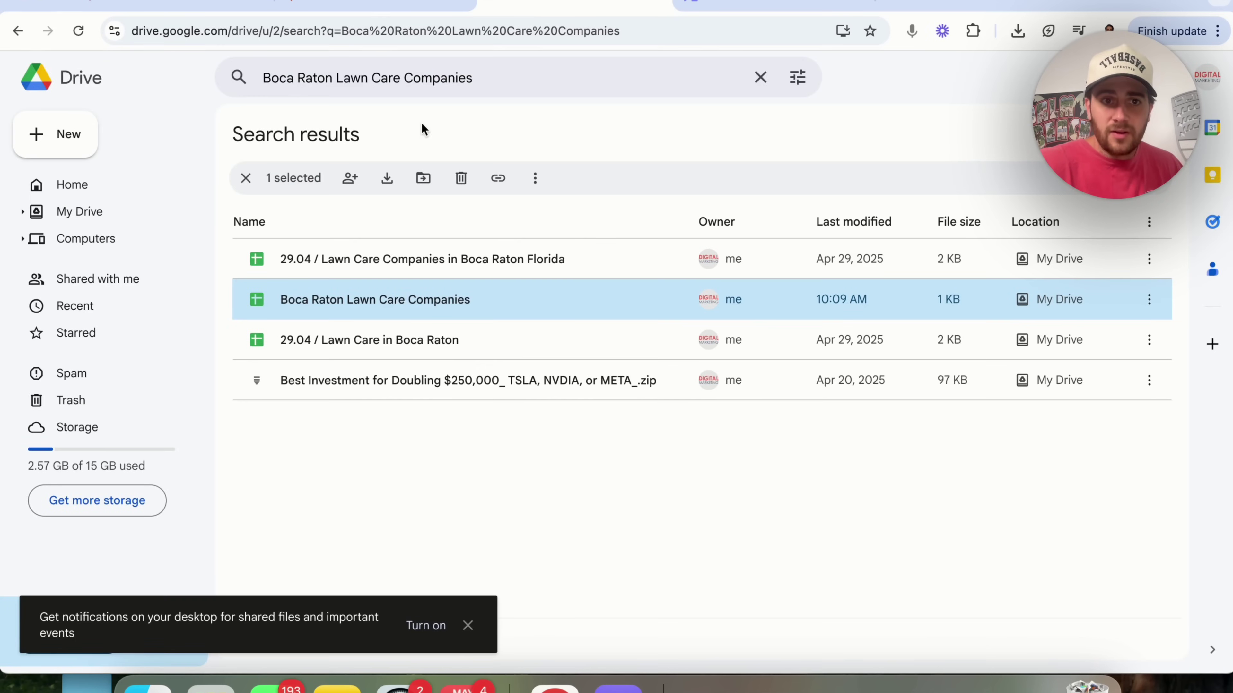
triple_click(403, 78)
type("zapie")
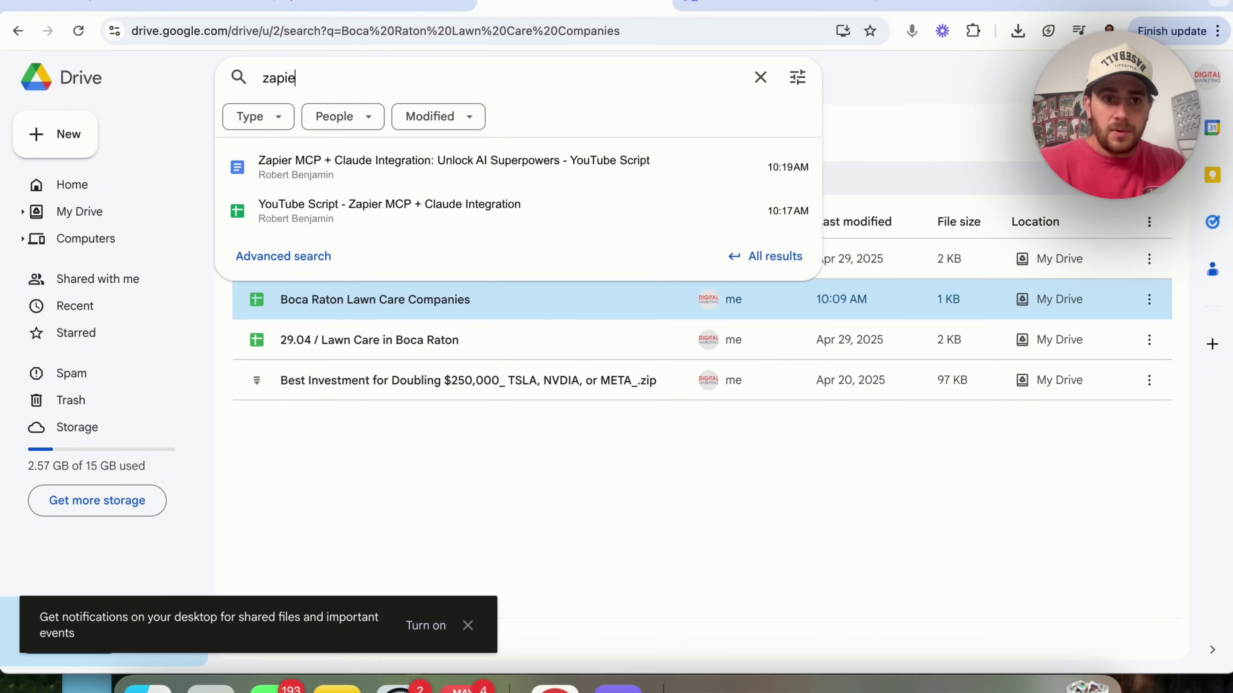
type("r")
key("Return")
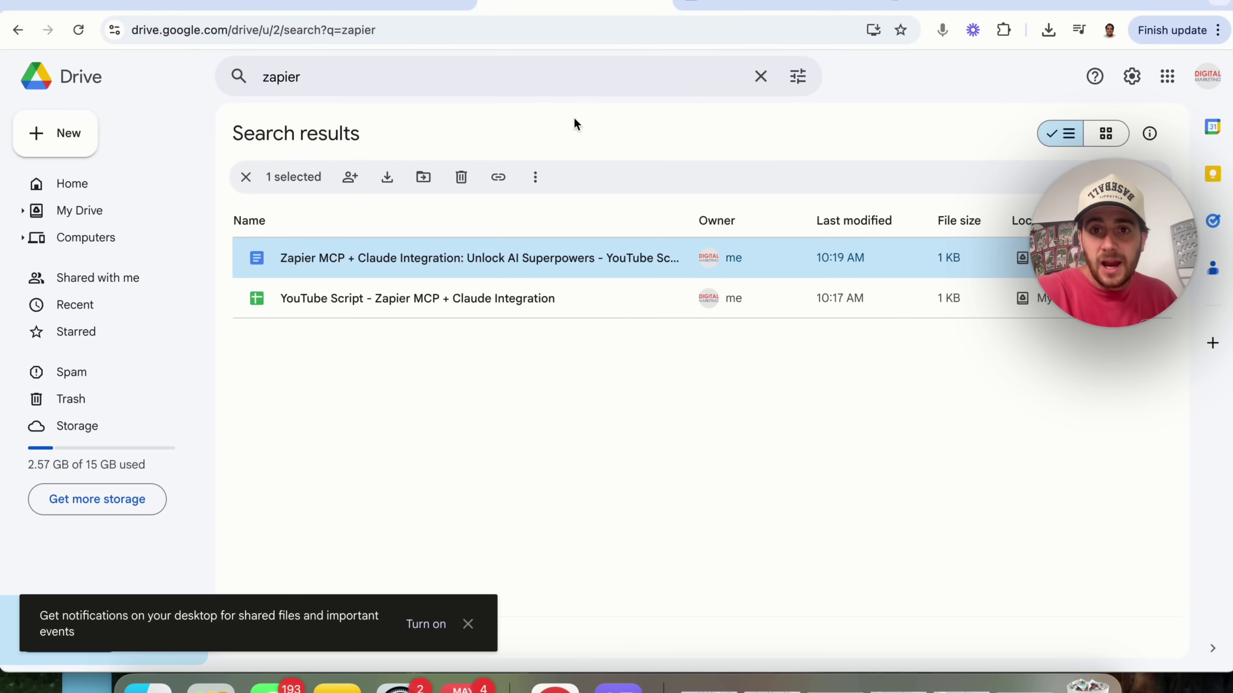
key("Return")
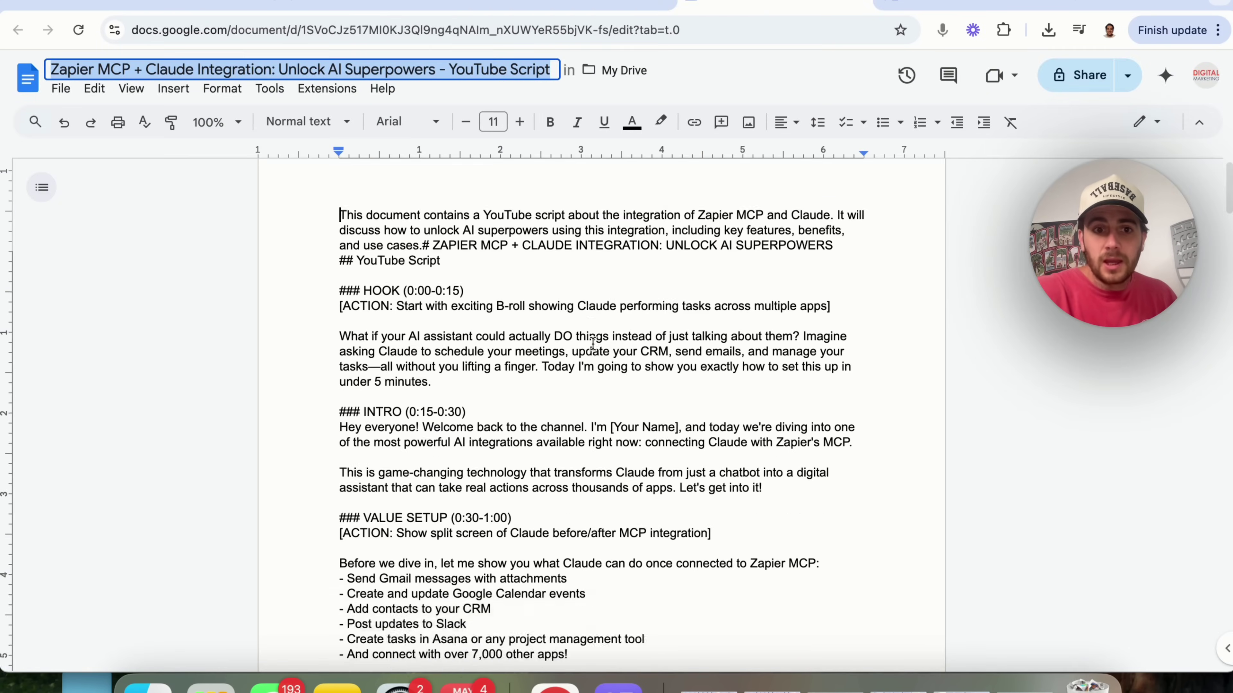
scroll(592, 344, "down", 20)
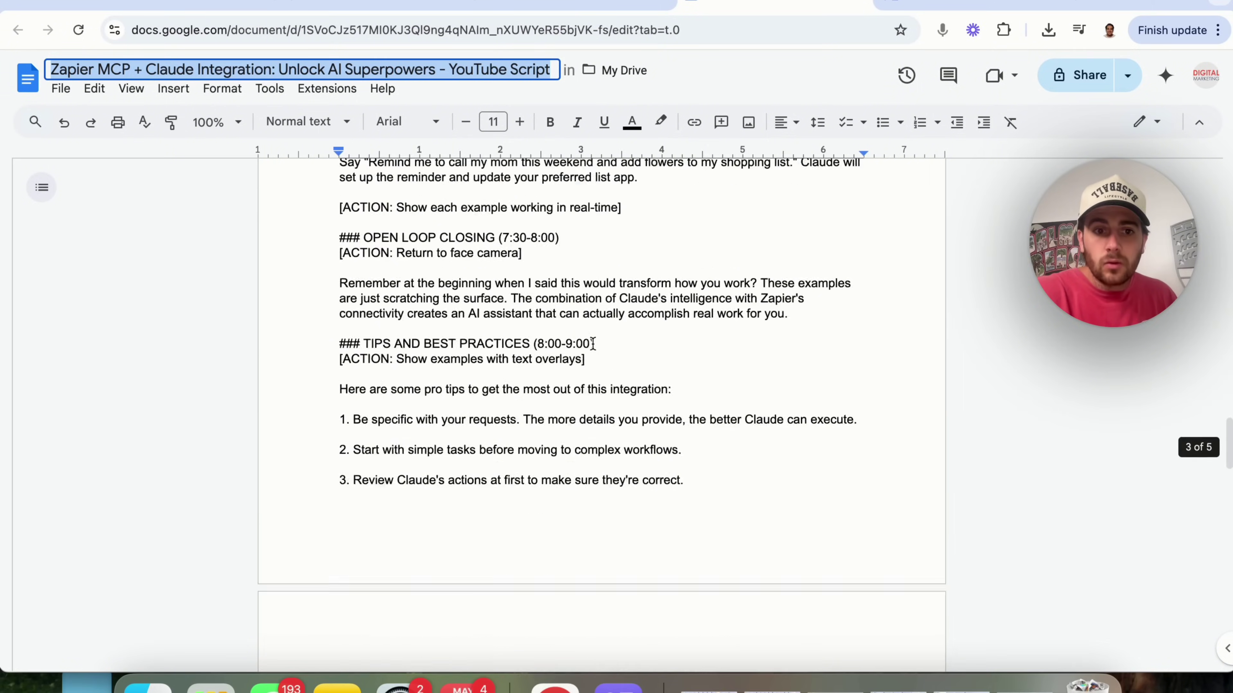
scroll(593, 344, "down", 15)
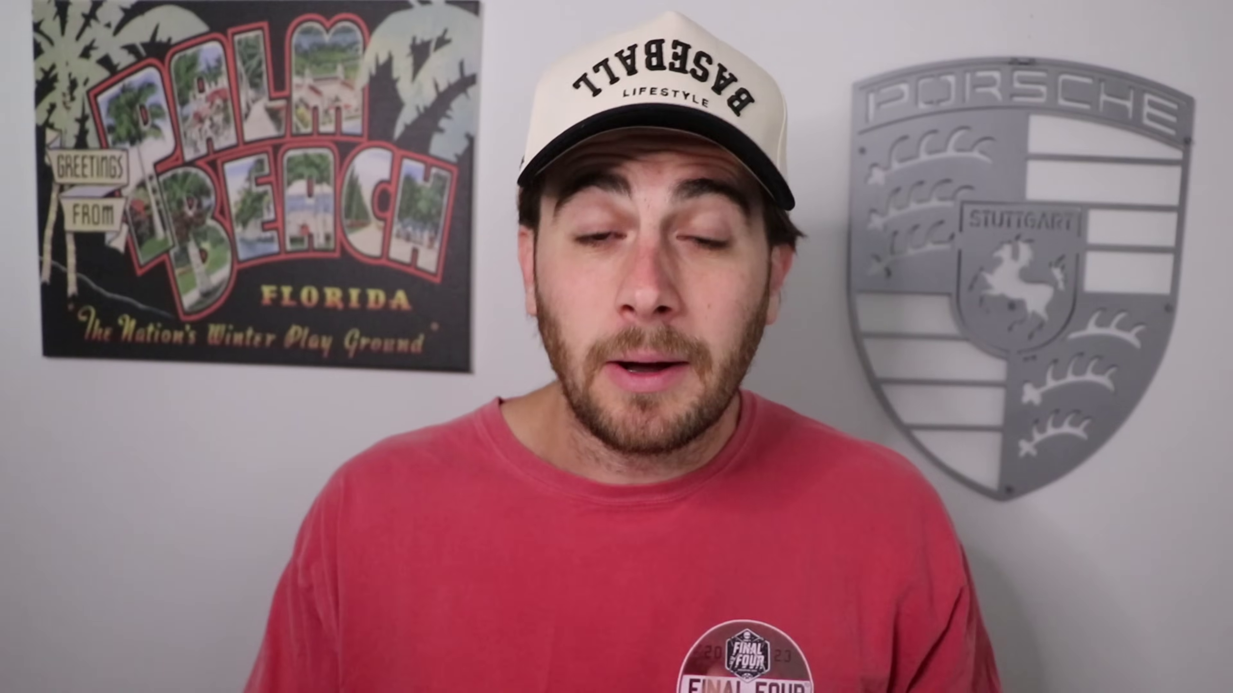